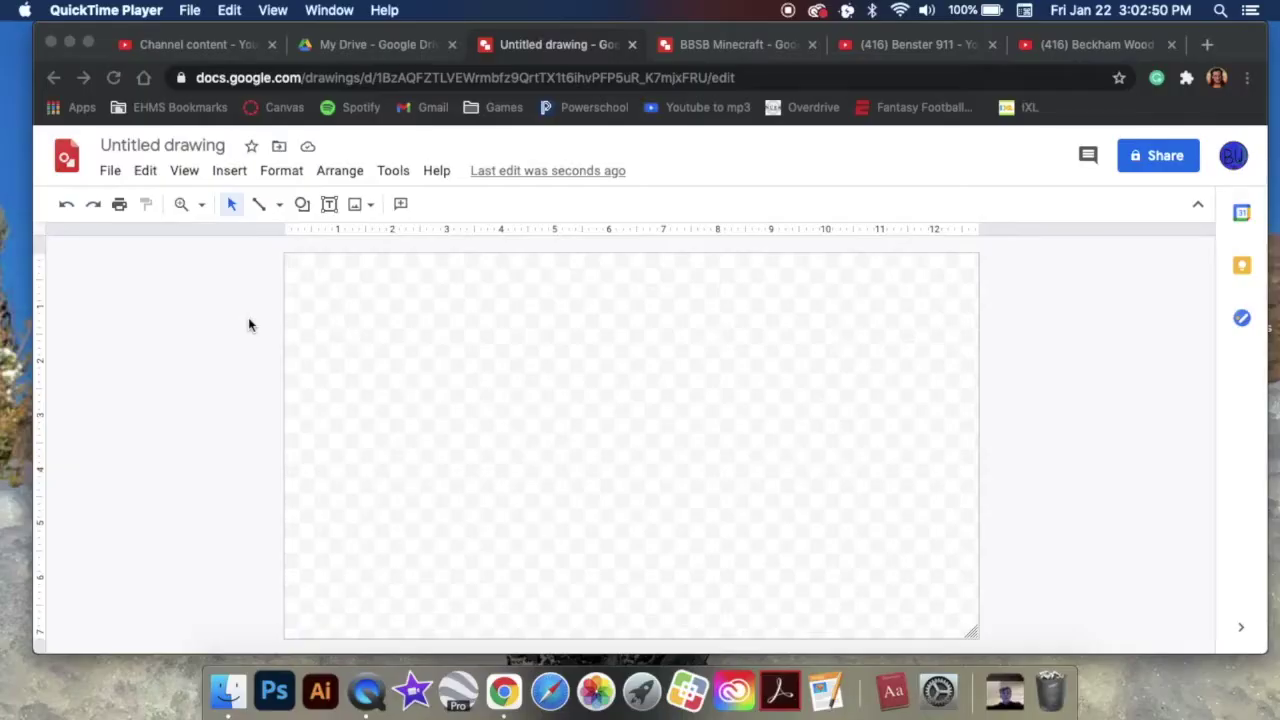
Step: Open the YouTube channel's uploaded videos list in YouTube Studio
{"action": "left_click", "coordinate": [370, 44]}
{"action": "left_click", "coordinate": [1018, 46]}
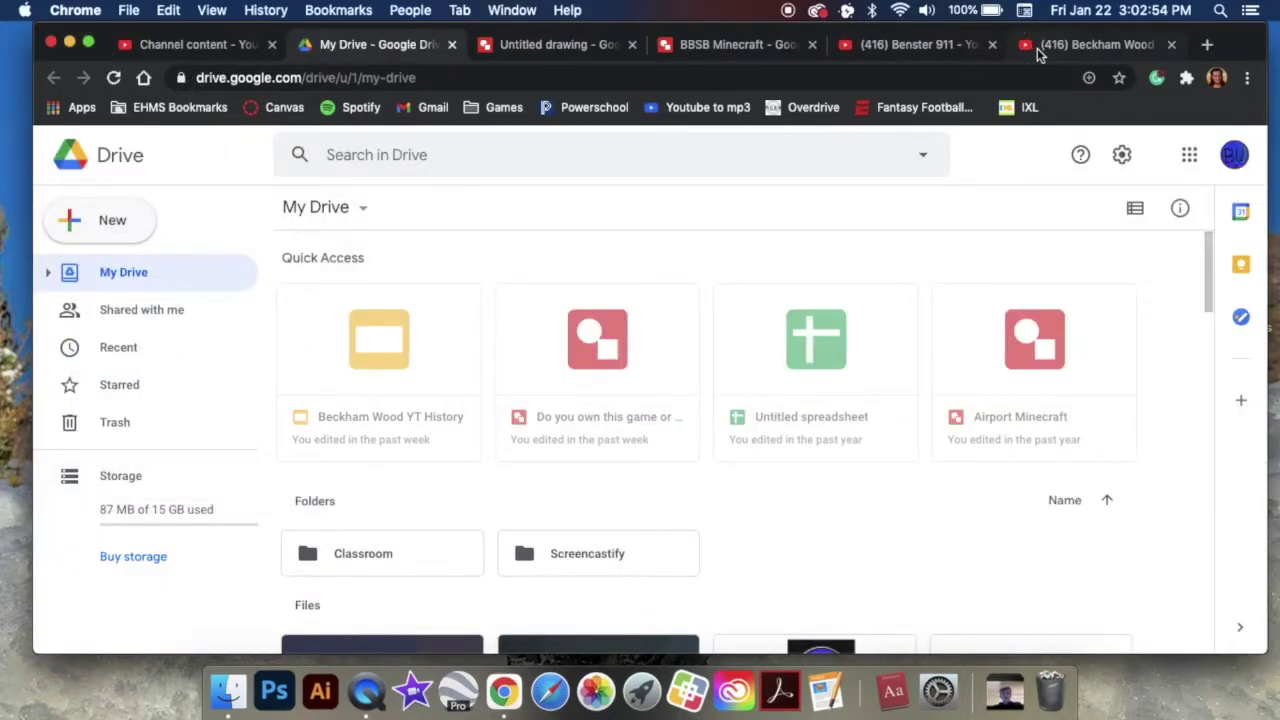
{"action": "left_click", "coordinate": [190, 46]}
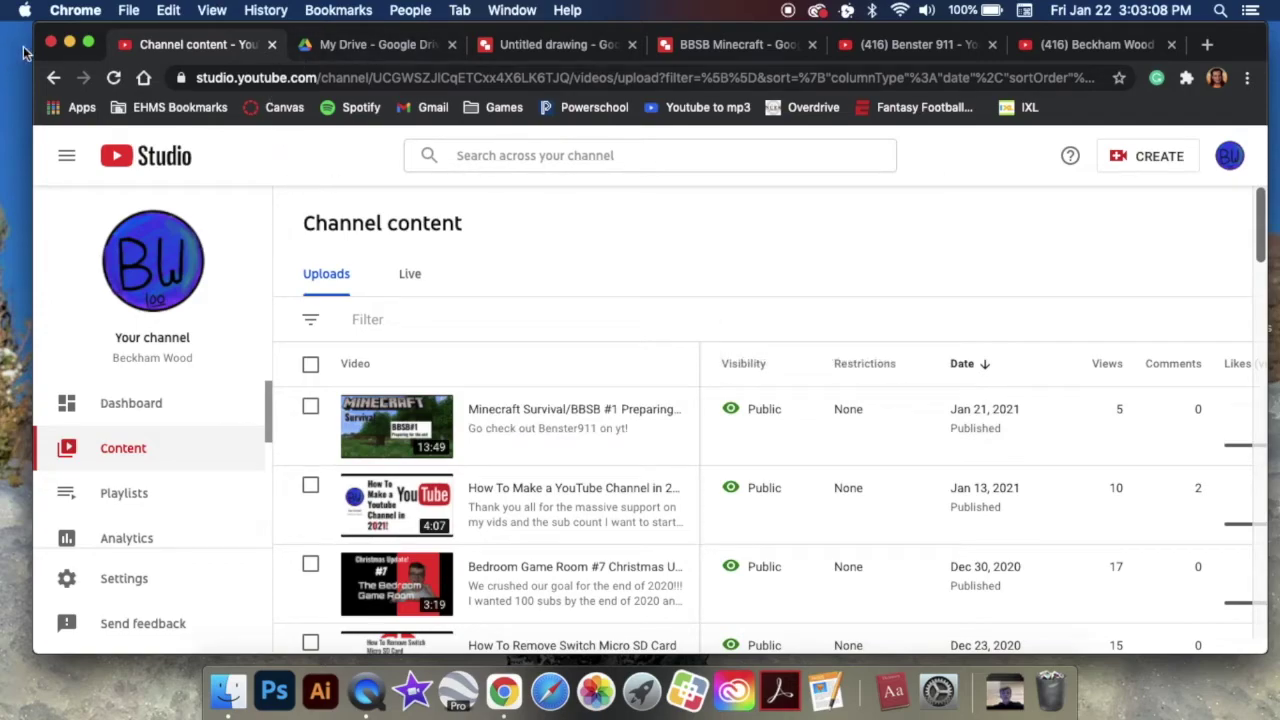
Step: Widen the Chrome window to the full screen width and return to My Drive
{"action": "left_click_drag", "start_coordinate": [33, 53], "coordinate": [4, 55]}
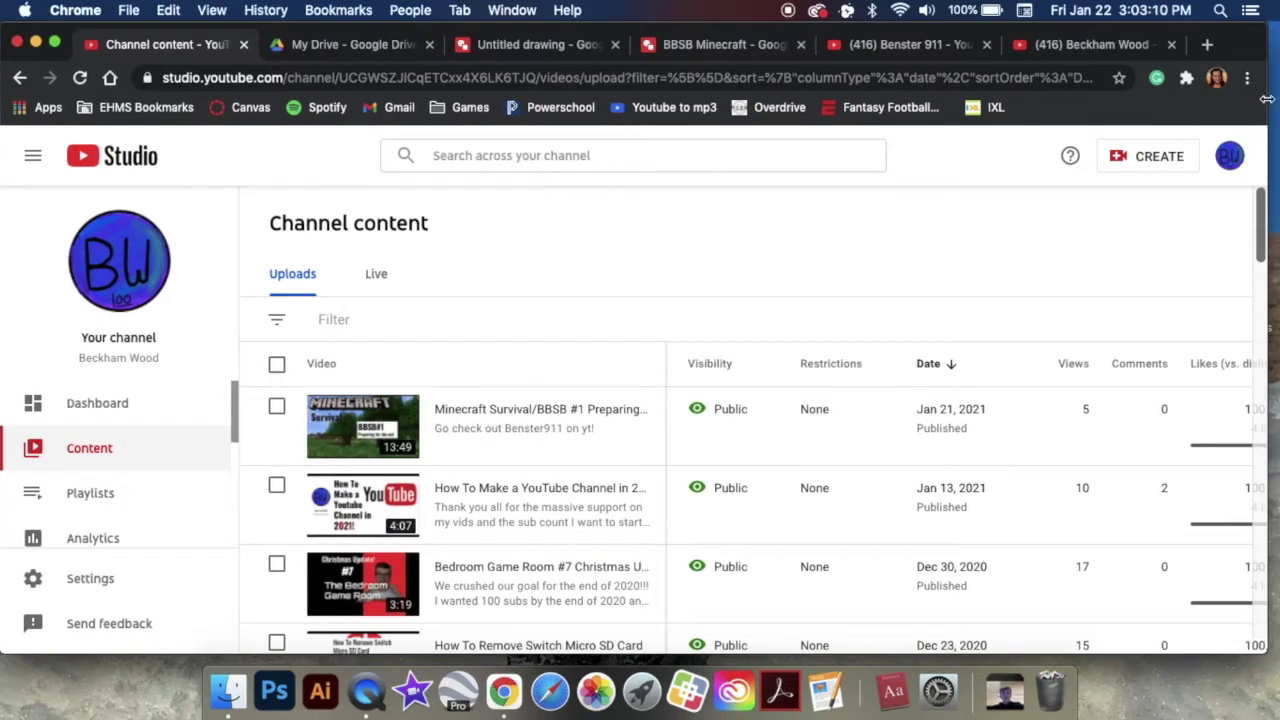
{"action": "left_click_drag", "start_coordinate": [1266, 60], "coordinate": [1276, 57]}
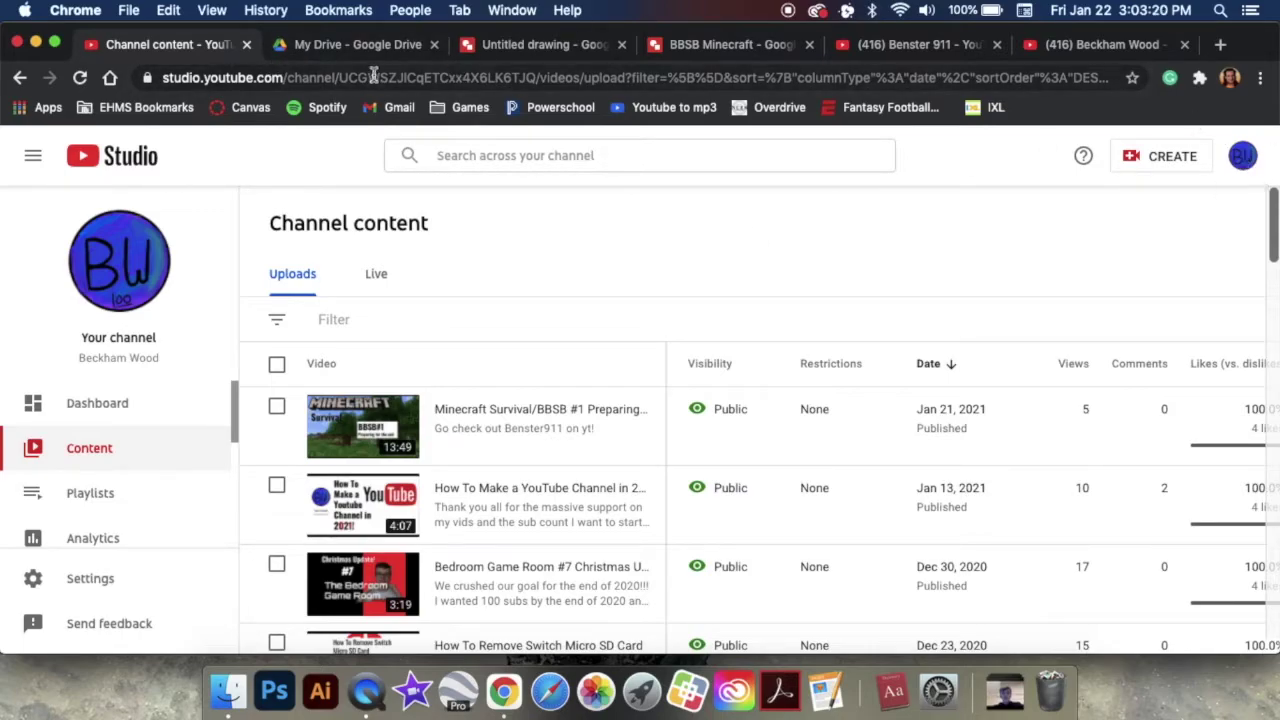
{"action": "left_click", "coordinate": [344, 46]}
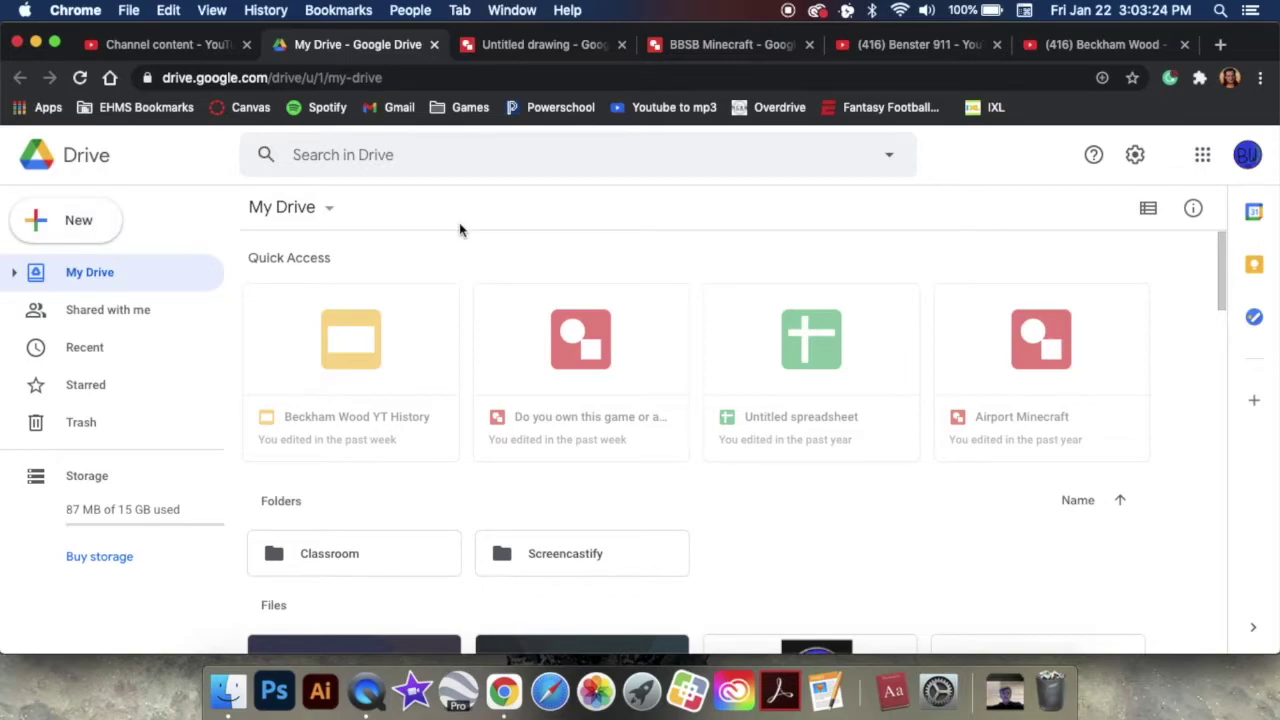
Step: Look through Drive's new-file options without creating anything, then return to the Untitled drawing
{"action": "left_click", "coordinate": [58, 225]}
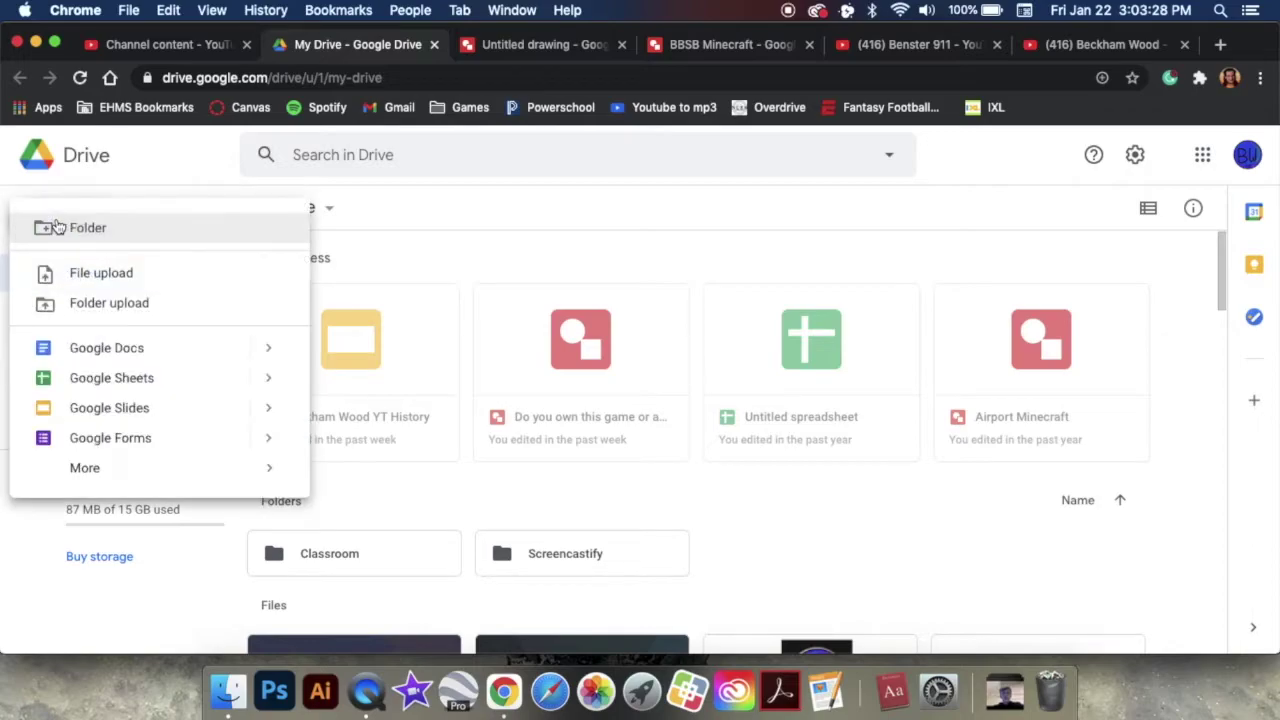
{"action": "mouse_move", "coordinate": [160, 482]}
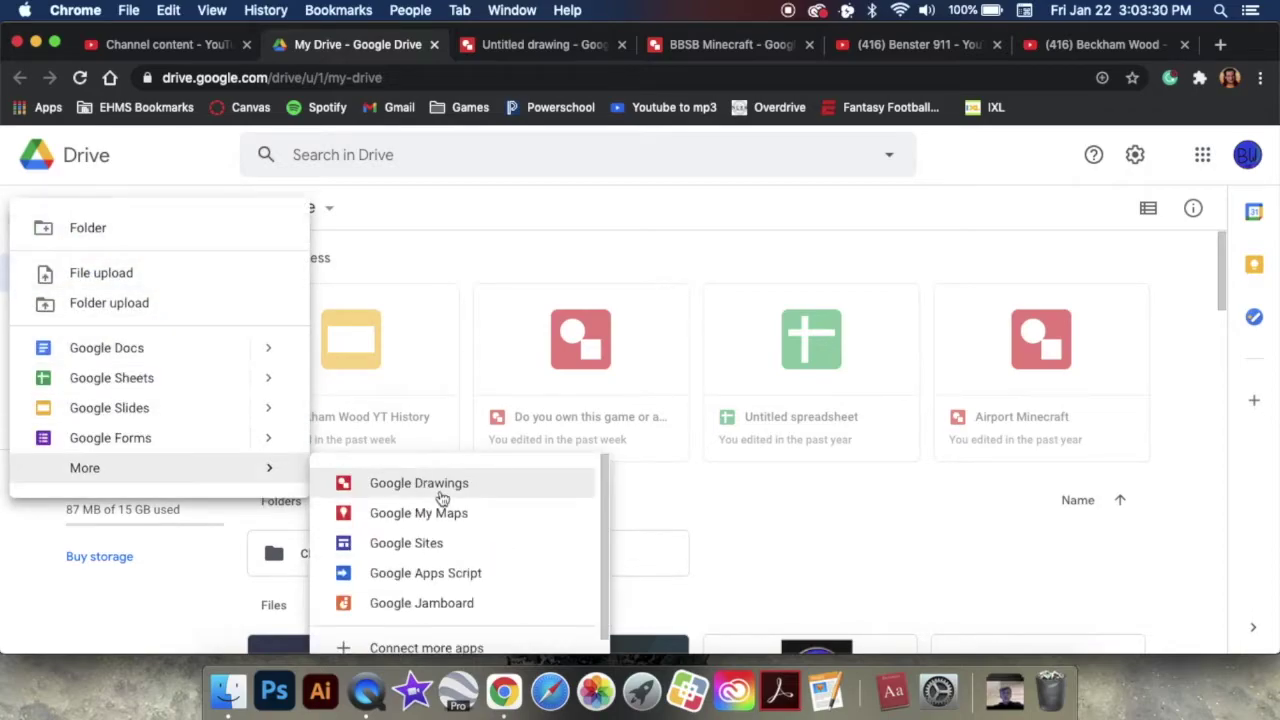
{"action": "left_click", "coordinate": [482, 232]}
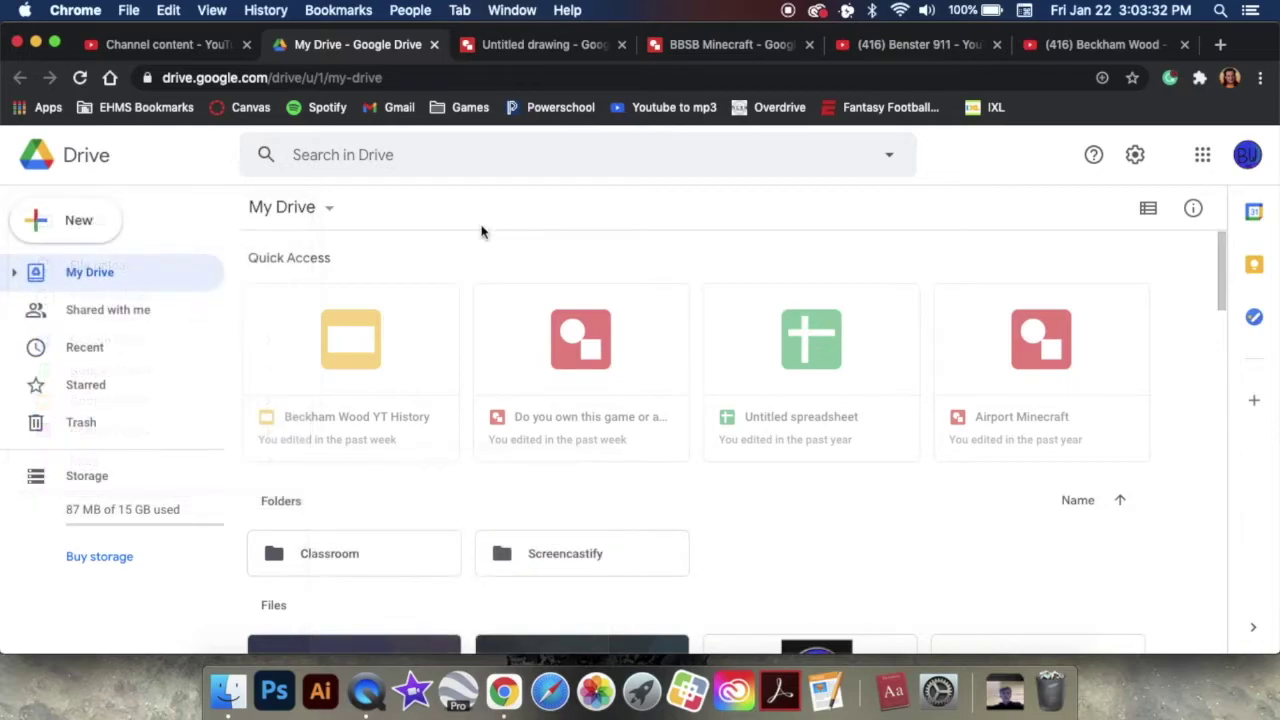
{"action": "left_click", "coordinate": [487, 54]}
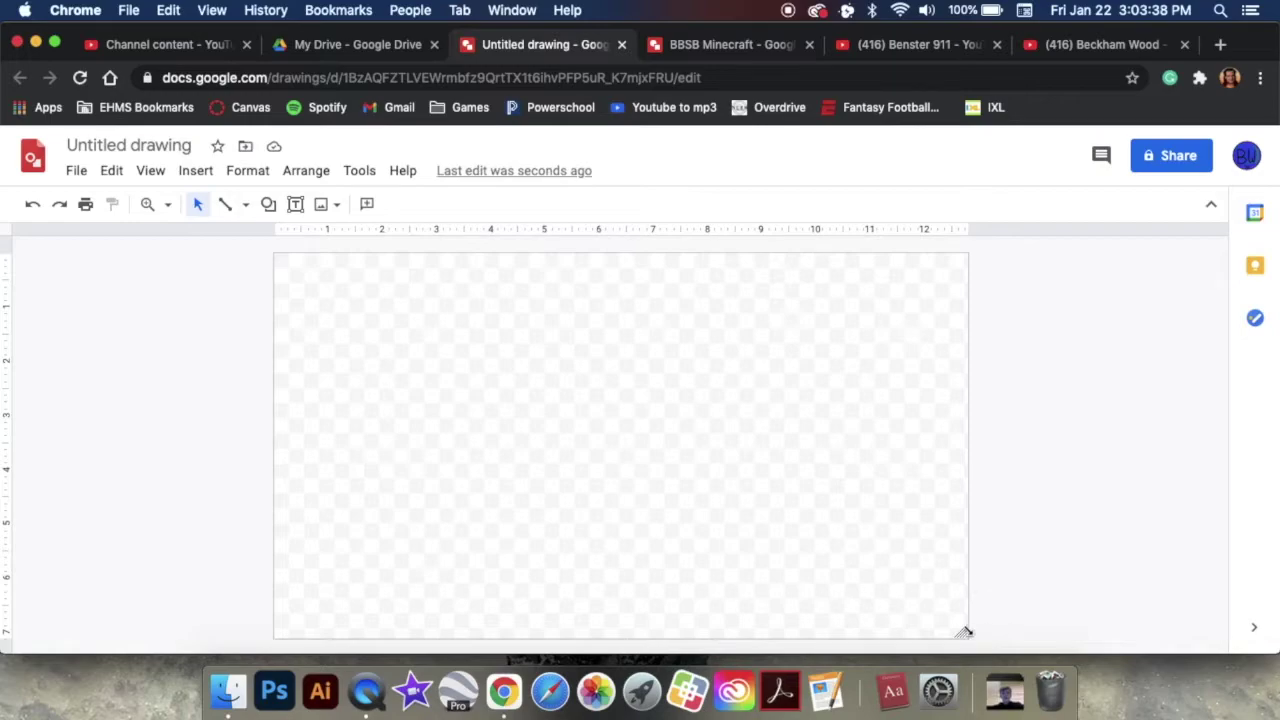
Step: Stretch the blank Untitled canvas wider into a widescreen proportion
{"action": "left_click_drag", "start_coordinate": [960, 629], "coordinate": [828, 645]}
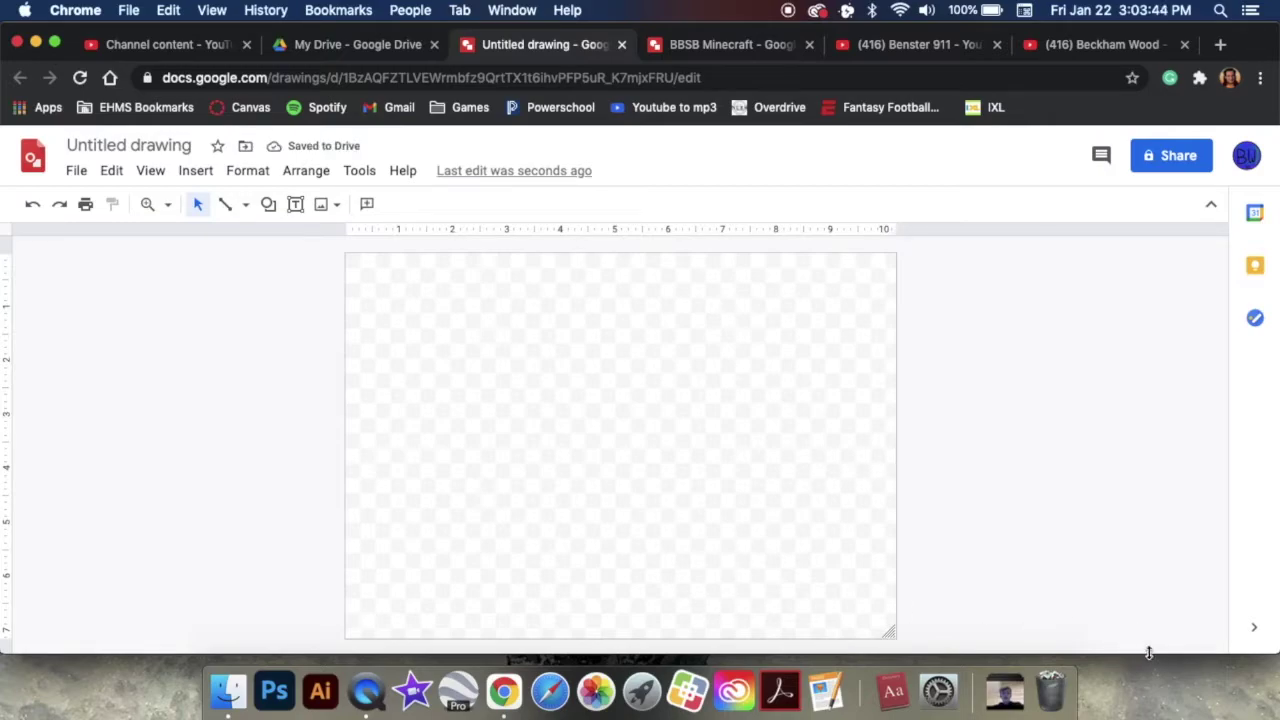
{"action": "left_click_drag", "start_coordinate": [1149, 652], "coordinate": [1145, 664]}
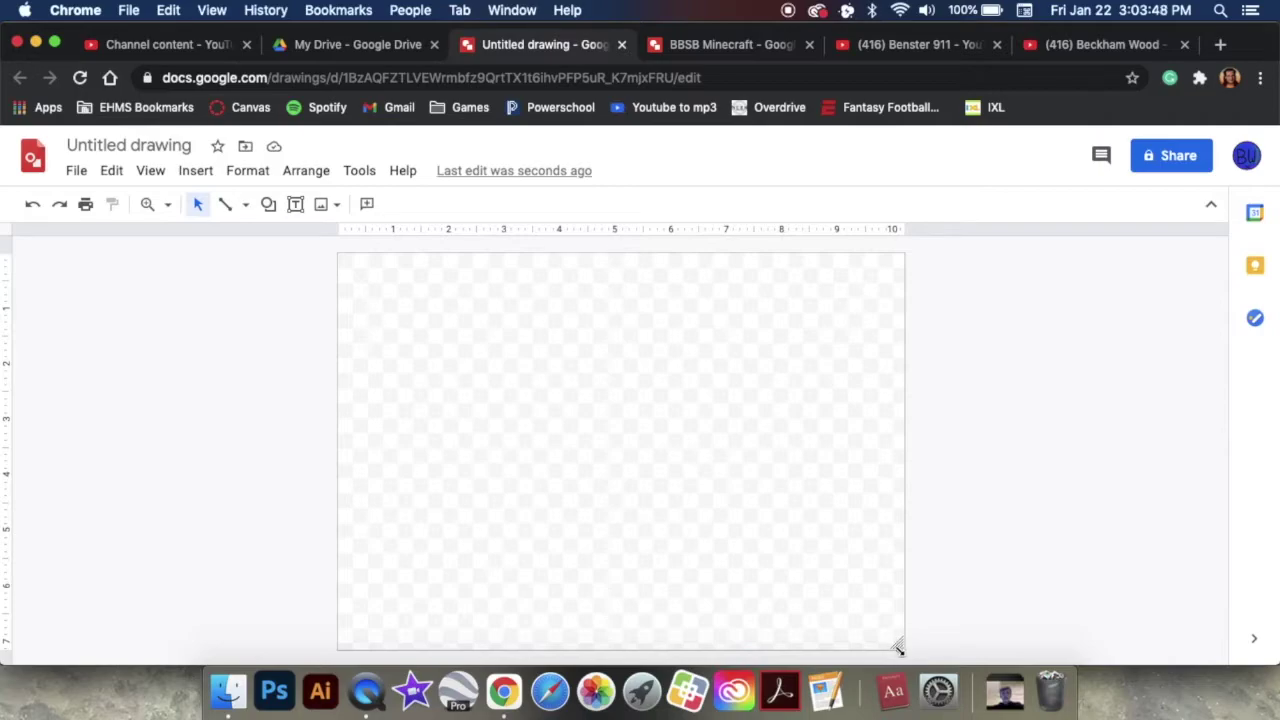
{"action": "left_click_drag", "start_coordinate": [897, 642], "coordinate": [1085, 633]}
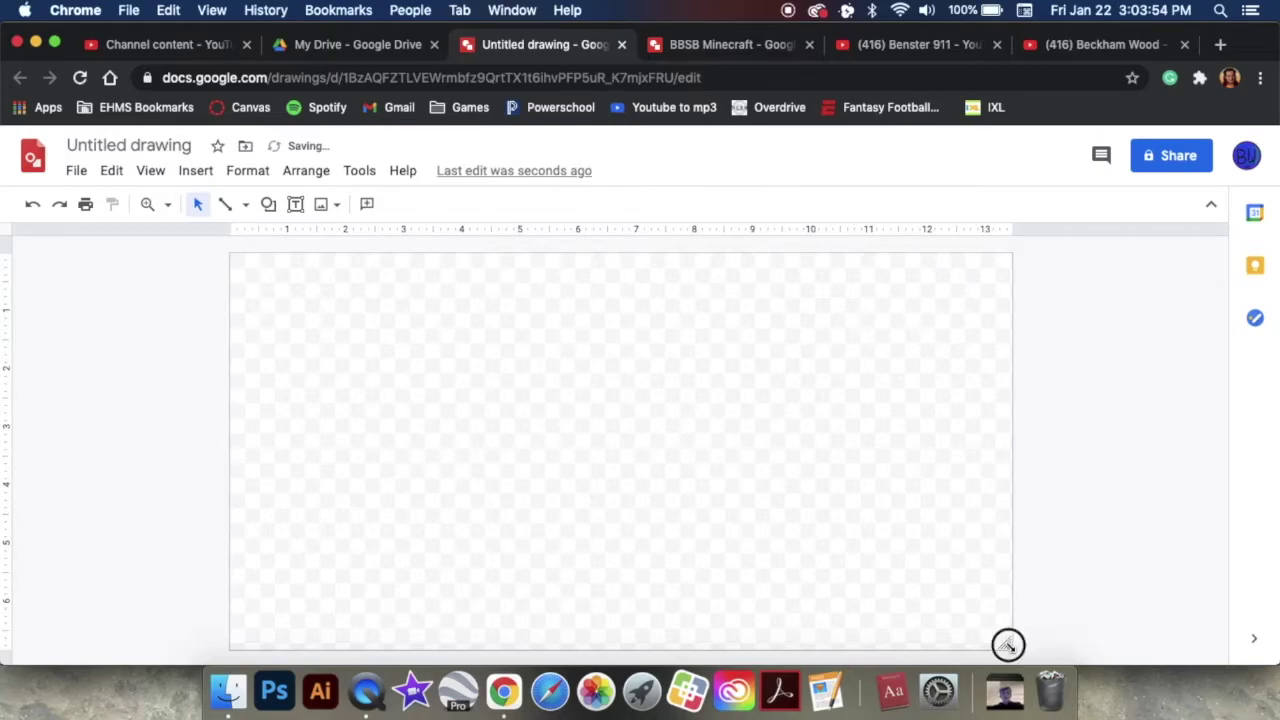
{"action": "left_click_drag", "start_coordinate": [1006, 643], "coordinate": [993, 645]}
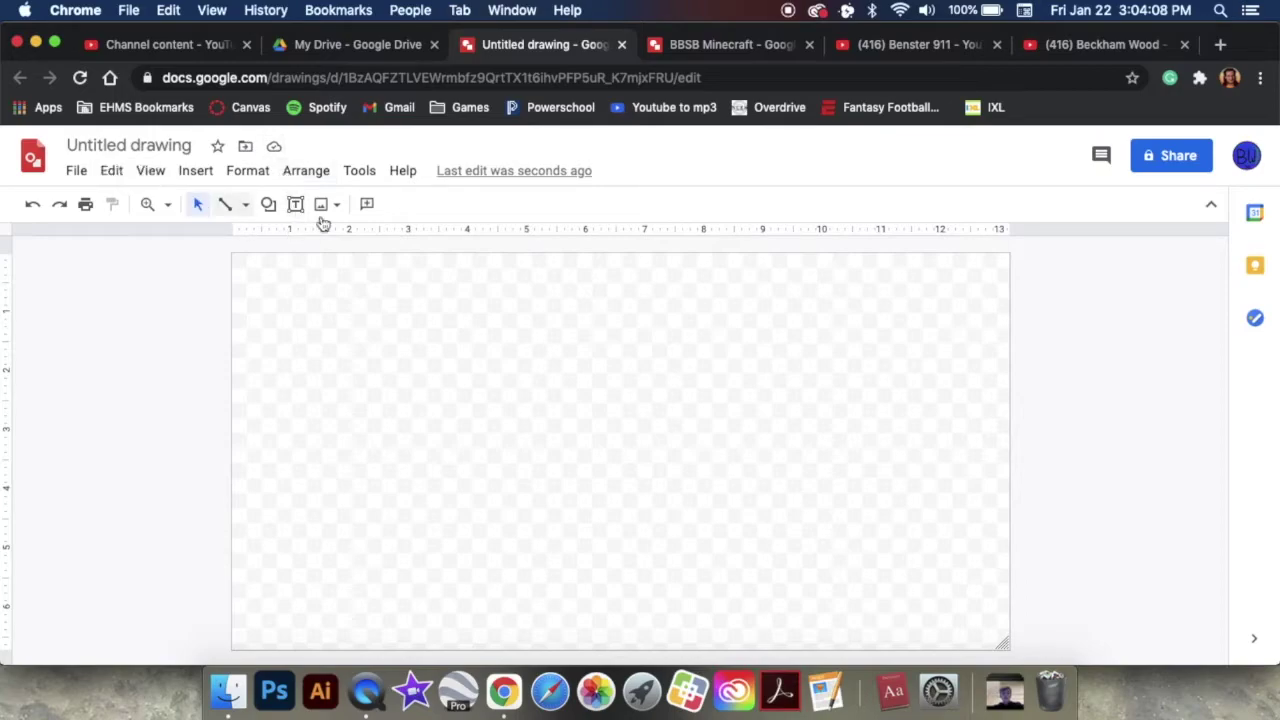
{"action": "left_click", "coordinate": [270, 205]}
Step: Draw a light-blue circle with the Oval shape and move it down-left
{"action": "mouse_move", "coordinate": [318, 241]}
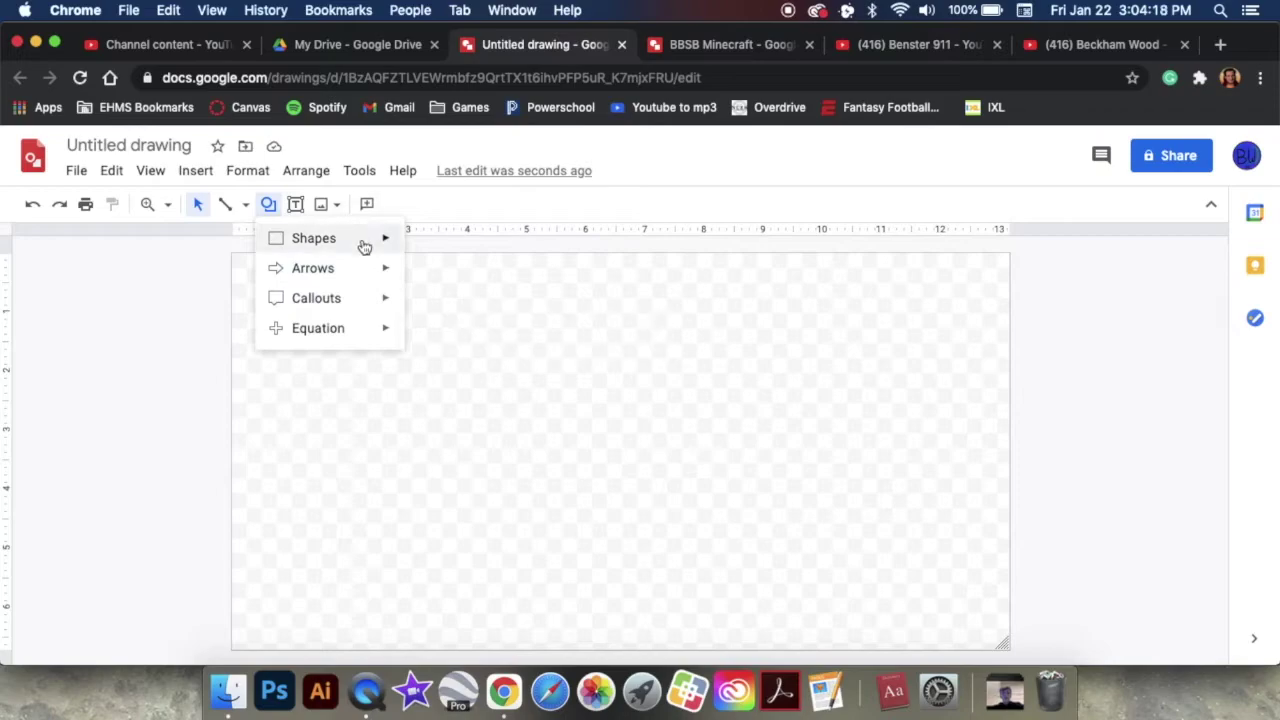
{"action": "mouse_move", "coordinate": [362, 243]}
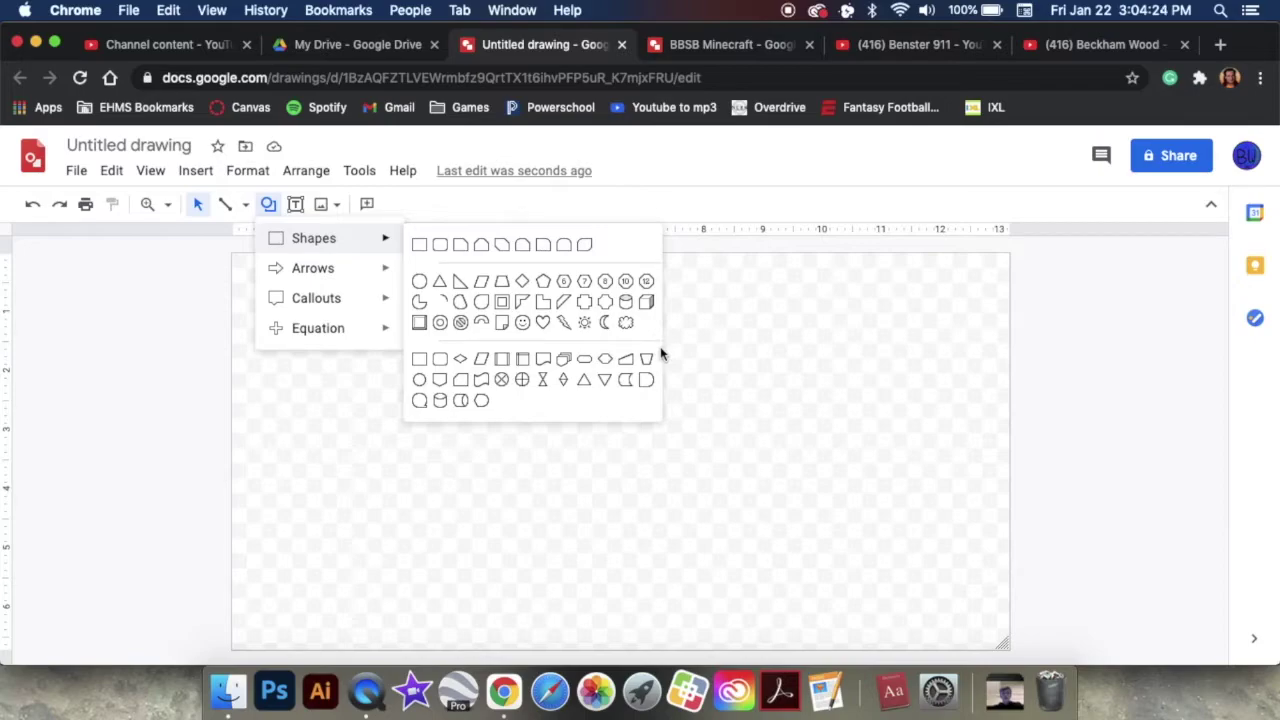
{"action": "key", "text": "XF86AudioRaiseVolume"}
{"action": "key", "text": "XF86AudioLowerVolume"}
{"action": "left_click", "coordinate": [419, 281]}
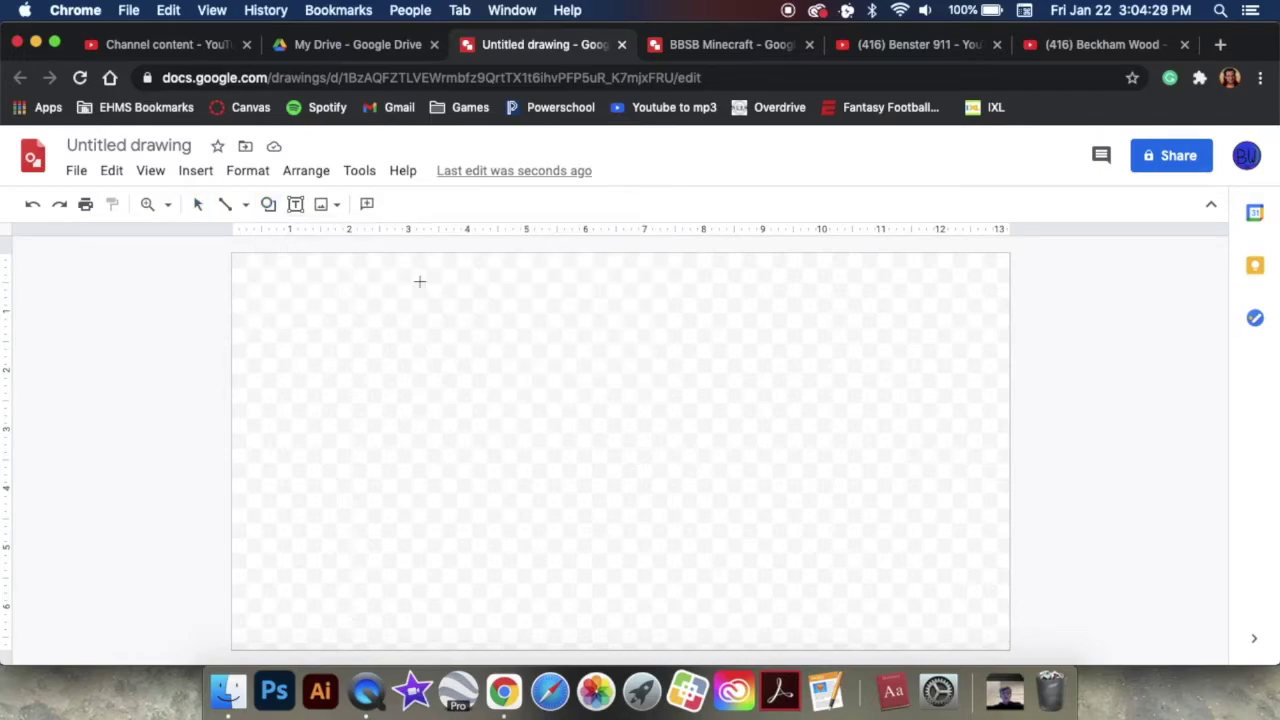
{"action": "left_click", "coordinate": [491, 322]}
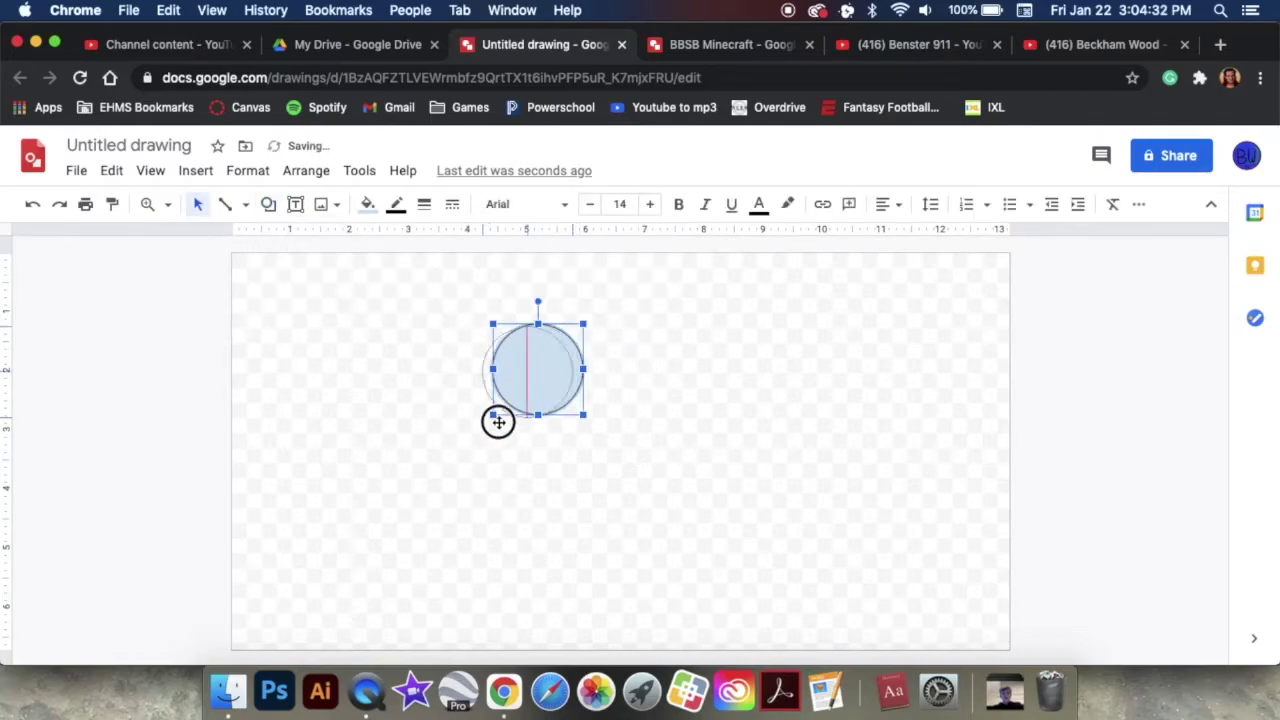
{"action": "left_click_drag", "start_coordinate": [447, 440], "coordinate": [611, 406]}
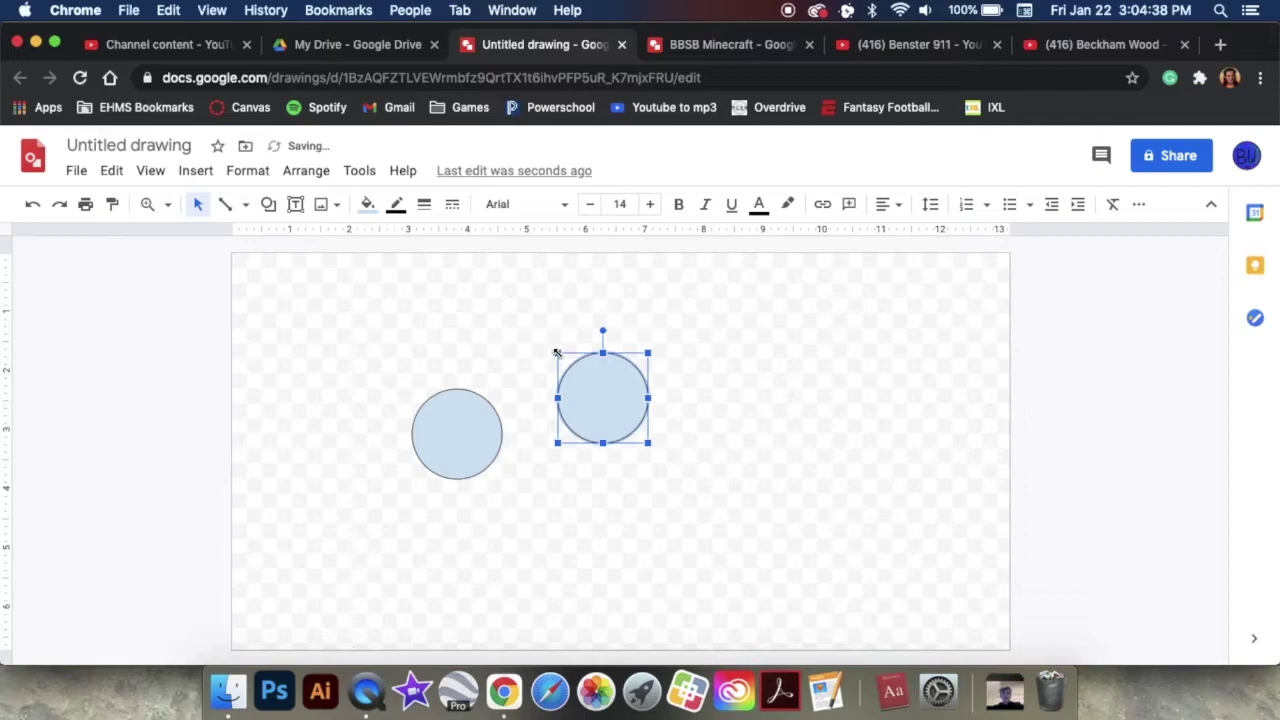
Step: Resize and arrange the three circles diagonally, small to large, rising to the upper right
{"action": "left_click_drag", "start_coordinate": [557, 352], "coordinate": [517, 320]}
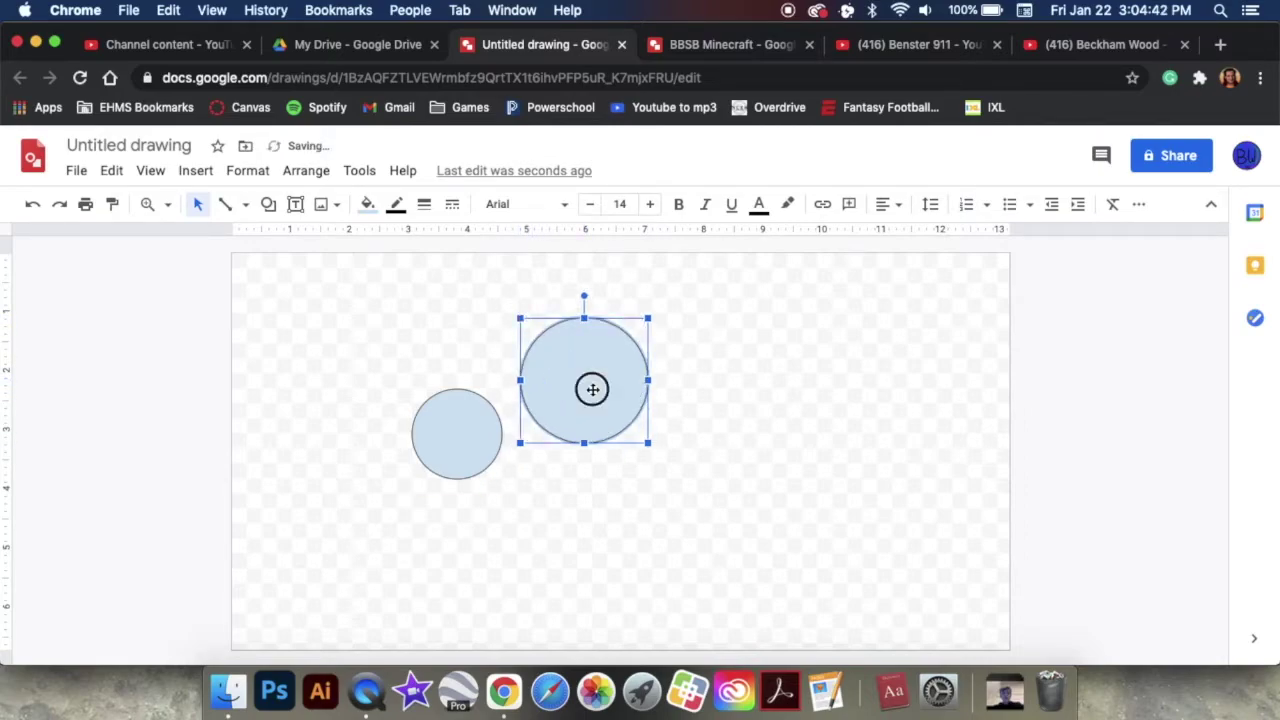
{"action": "left_click_drag", "start_coordinate": [591, 389], "coordinate": [702, 358]}
{"action": "left_click", "coordinate": [427, 458]}
{"action": "left_click_drag", "start_coordinate": [443, 451], "coordinate": [494, 493]}
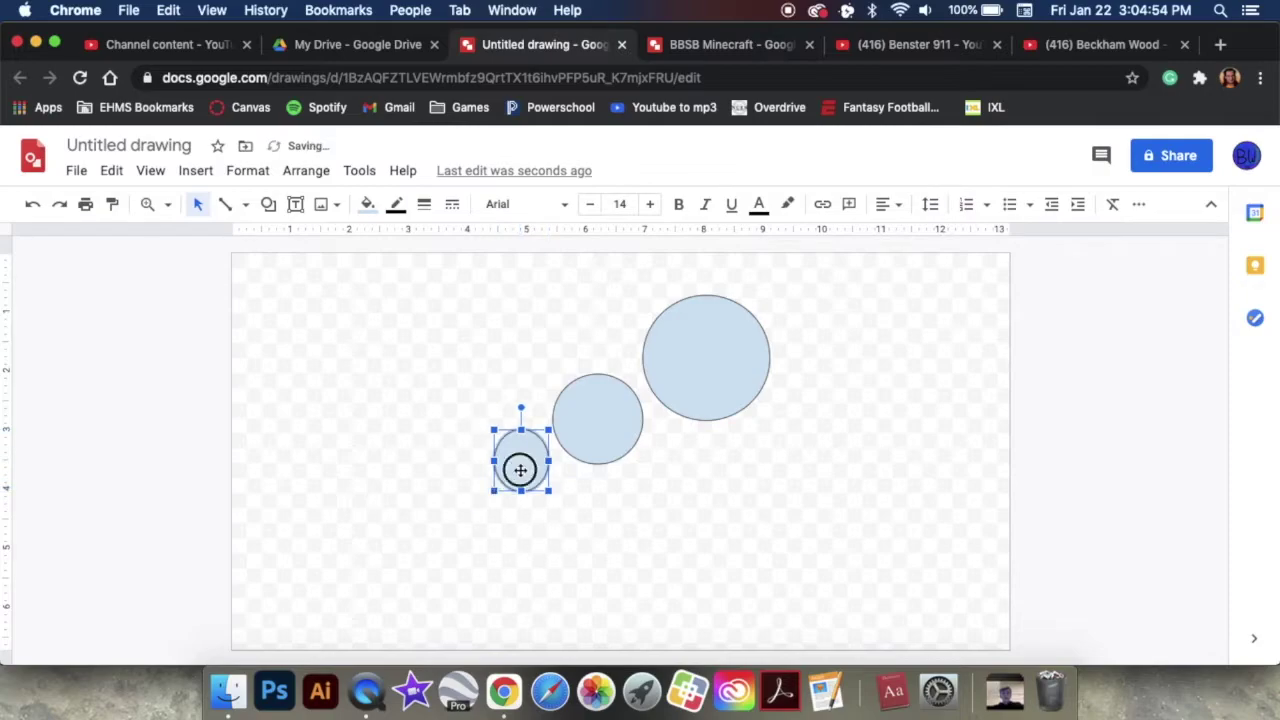
{"action": "left_click_drag", "start_coordinate": [491, 469], "coordinate": [487, 470]}
{"action": "left_click", "coordinate": [577, 509]}
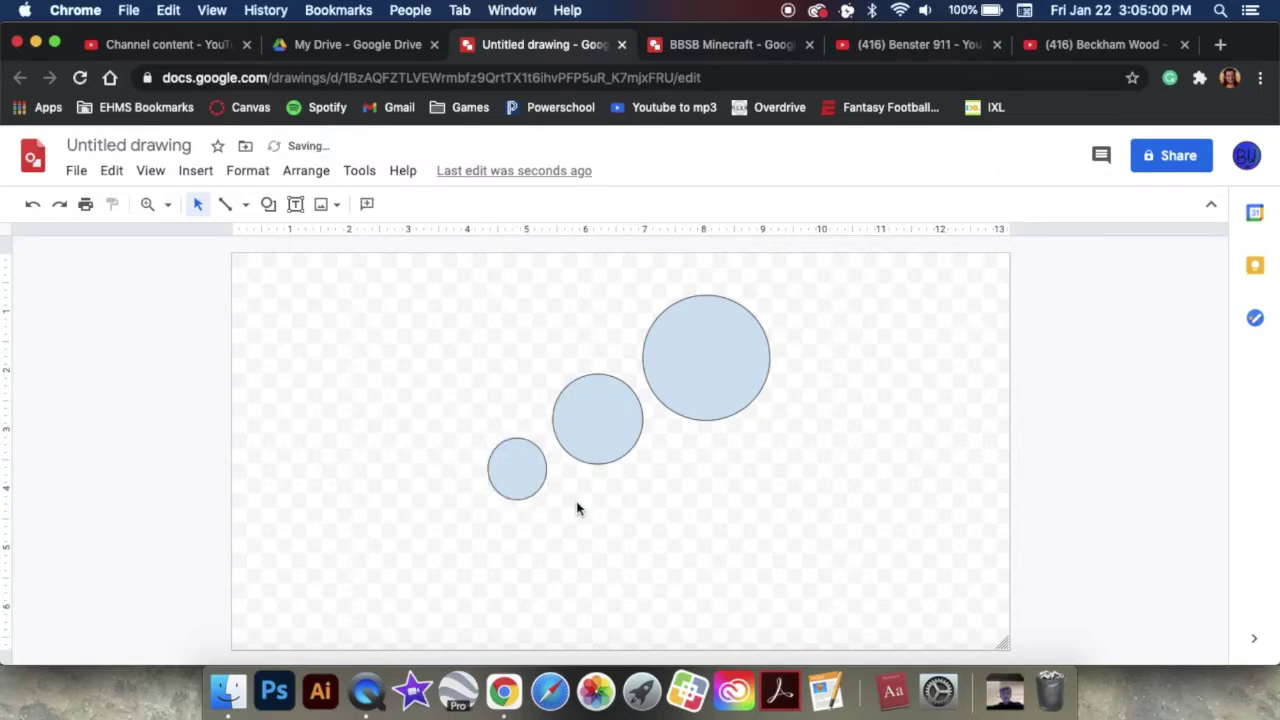
{"action": "left_click", "coordinate": [669, 345]}
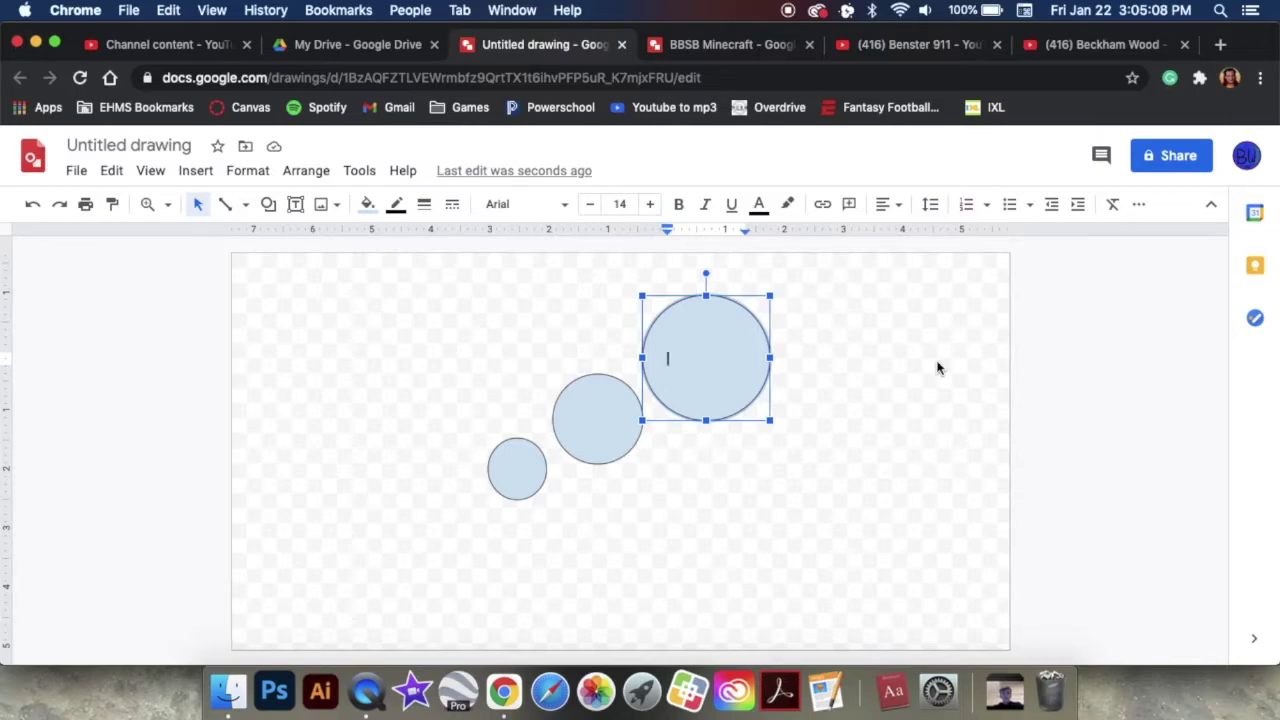
Step: Label the large, middle and small circles How, To and Do
{"action": "type", "text": "How"}
{"action": "left_click", "coordinate": [572, 416]}
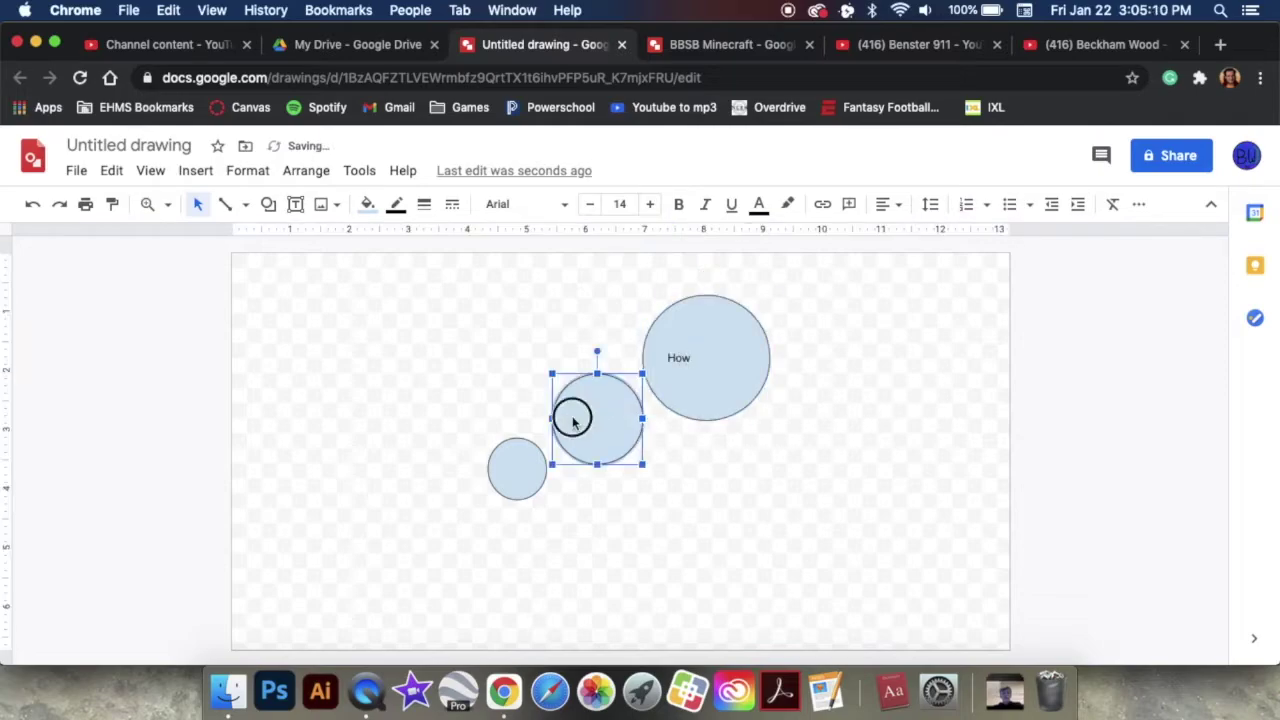
{"action": "type", "text": "To"}
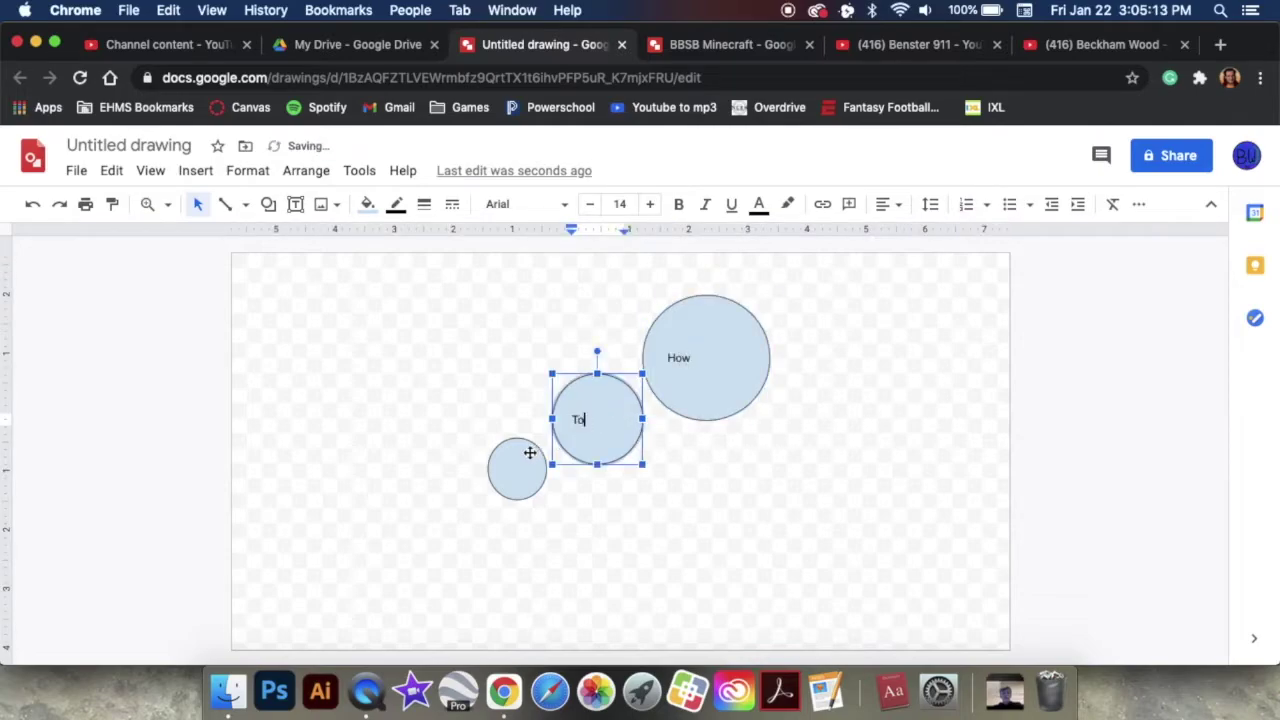
{"action": "left_click", "coordinate": [518, 456]}
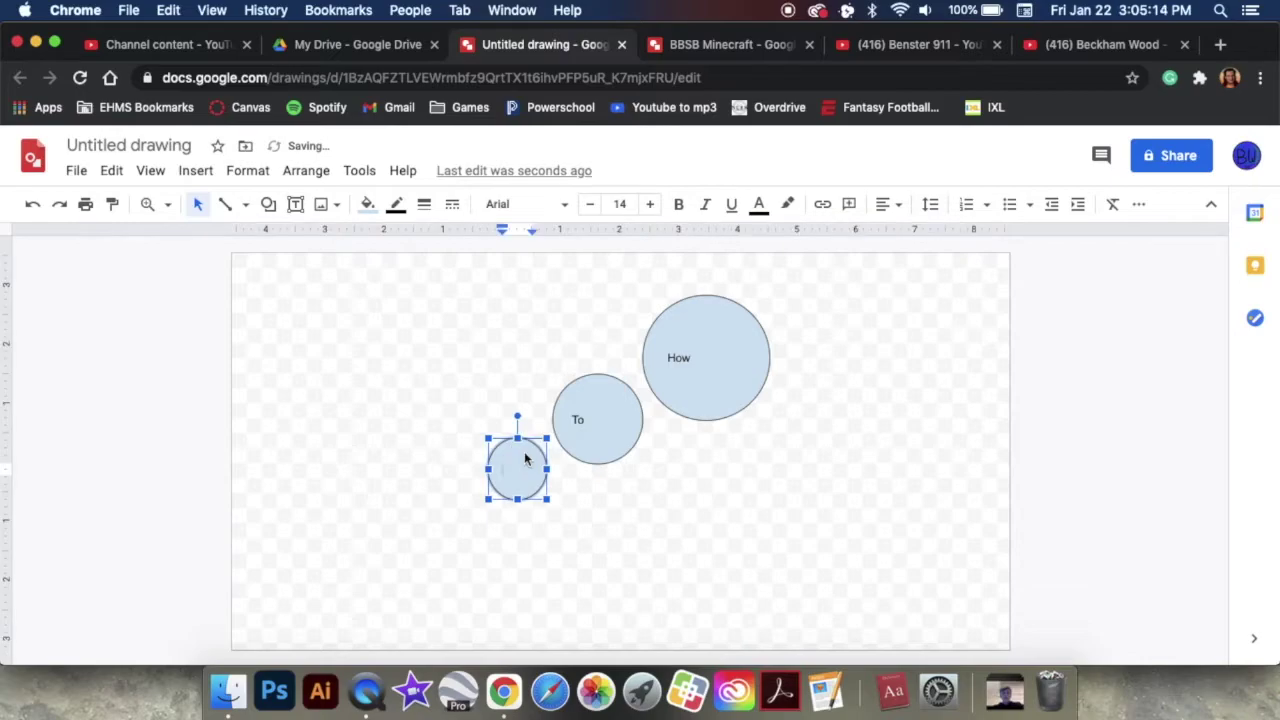
{"action": "type", "text": "Do"}
{"action": "left_click", "coordinate": [711, 348]}
{"action": "left_click", "coordinate": [712, 355]}
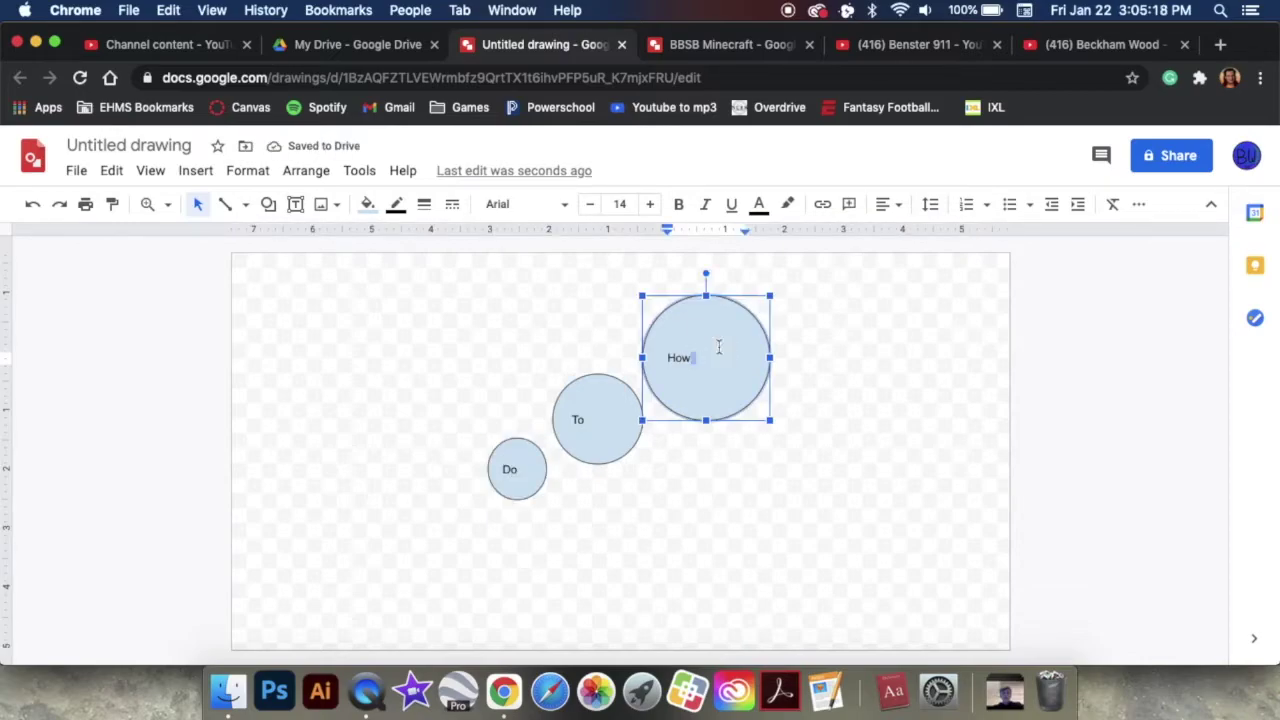
Step: Set the word How in bold Oswald
{"action": "double_click", "coordinate": [718, 347]}
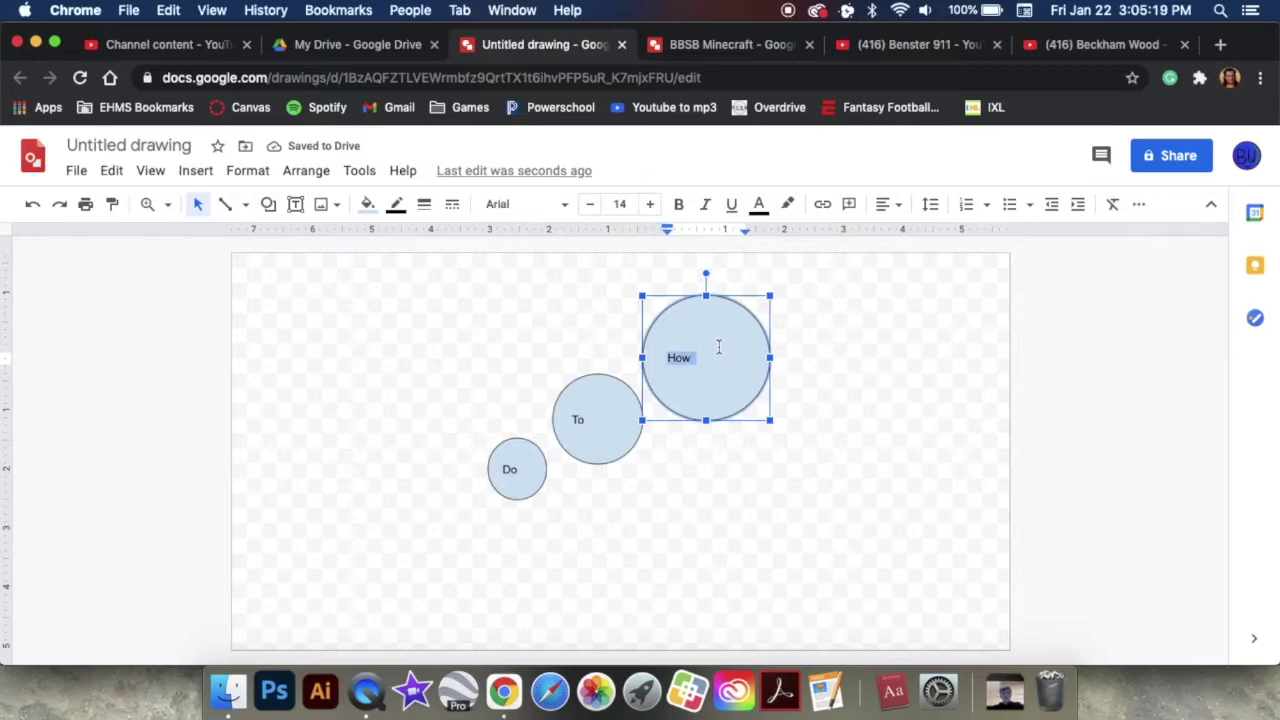
{"action": "left_click", "coordinate": [512, 205]}
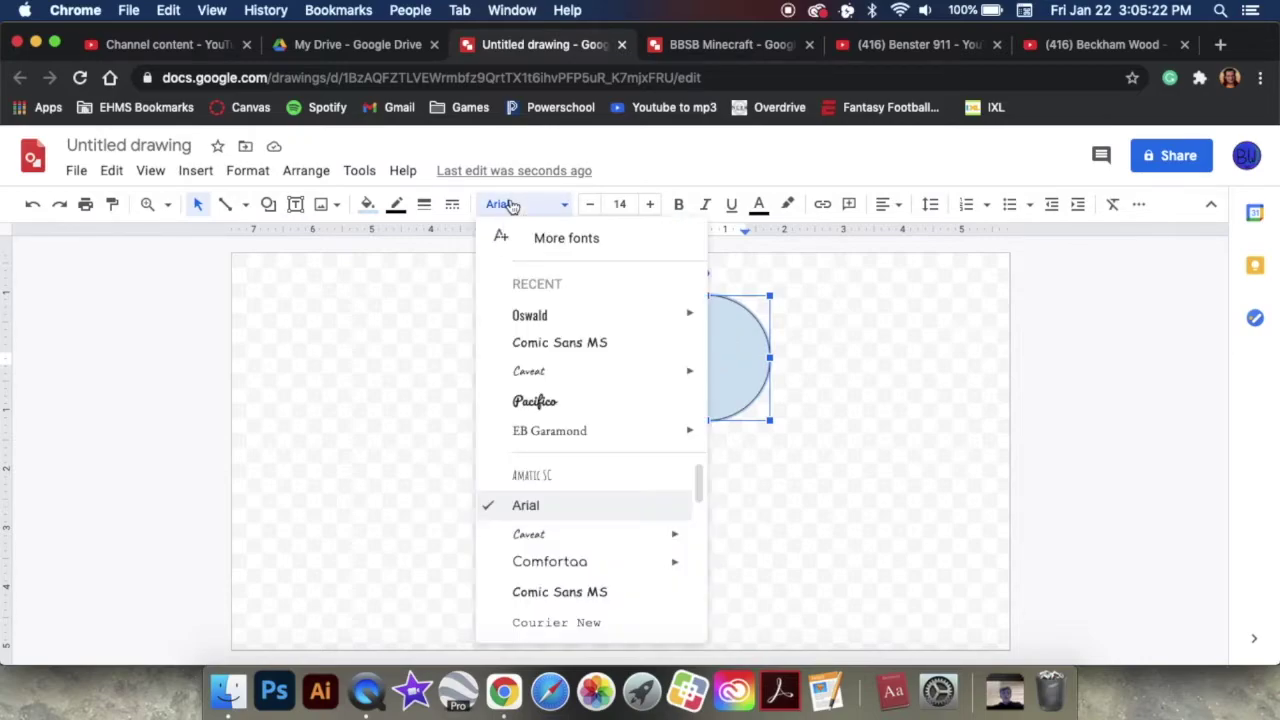
{"action": "left_click", "coordinate": [566, 322]}
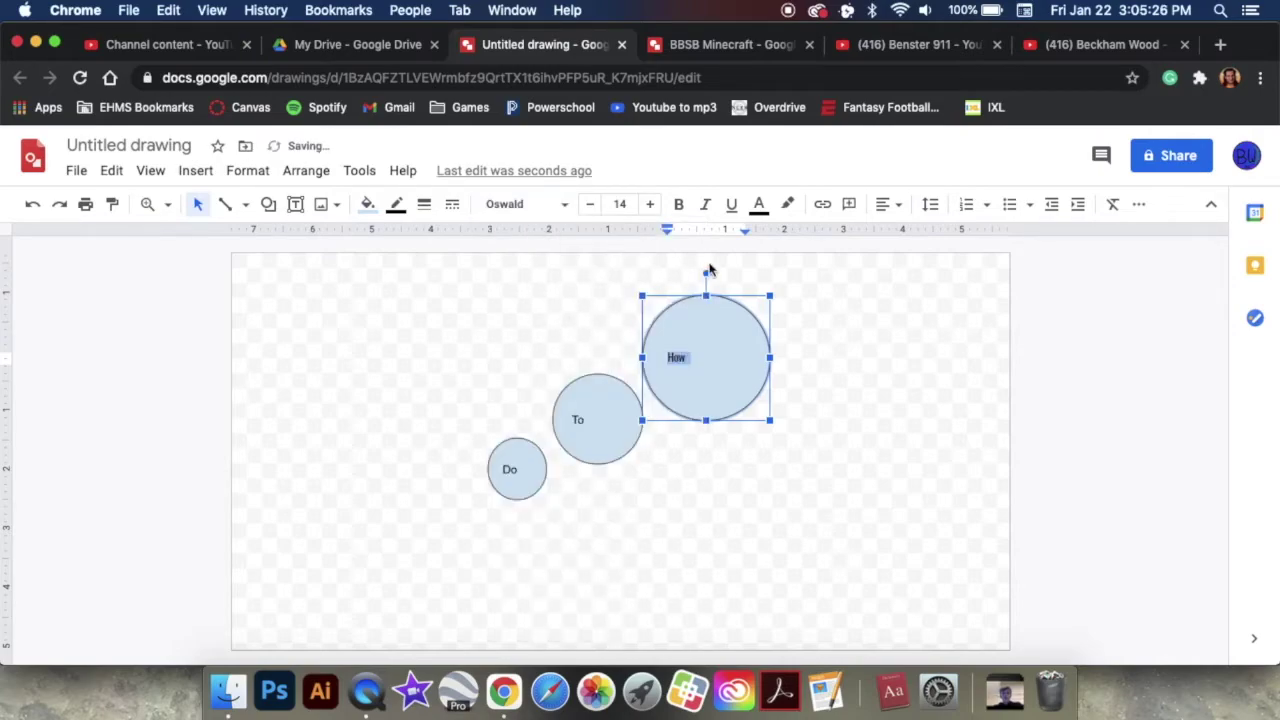
{"action": "left_click", "coordinate": [677, 207]}
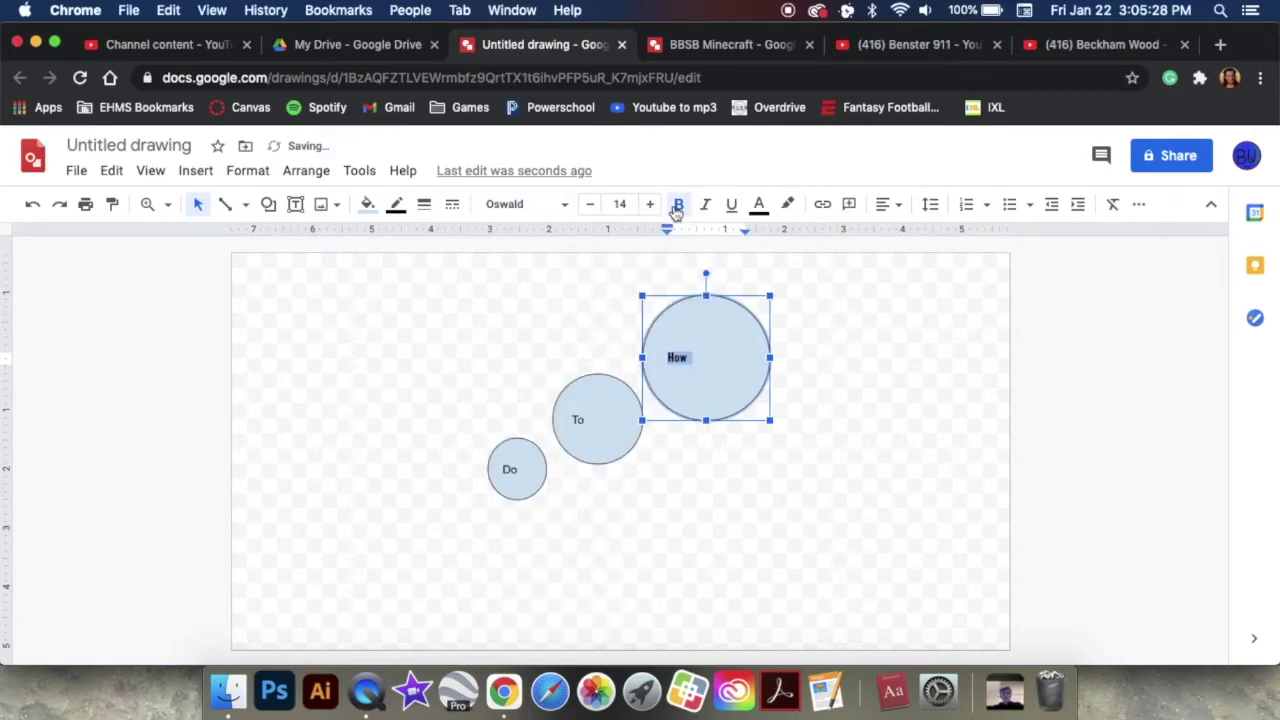
Step: Make How 70 pt and widen its circle into an ellipse so it fits on one line
{"action": "left_click", "coordinate": [620, 205]}
{"action": "key", "text": "BackSpace"}
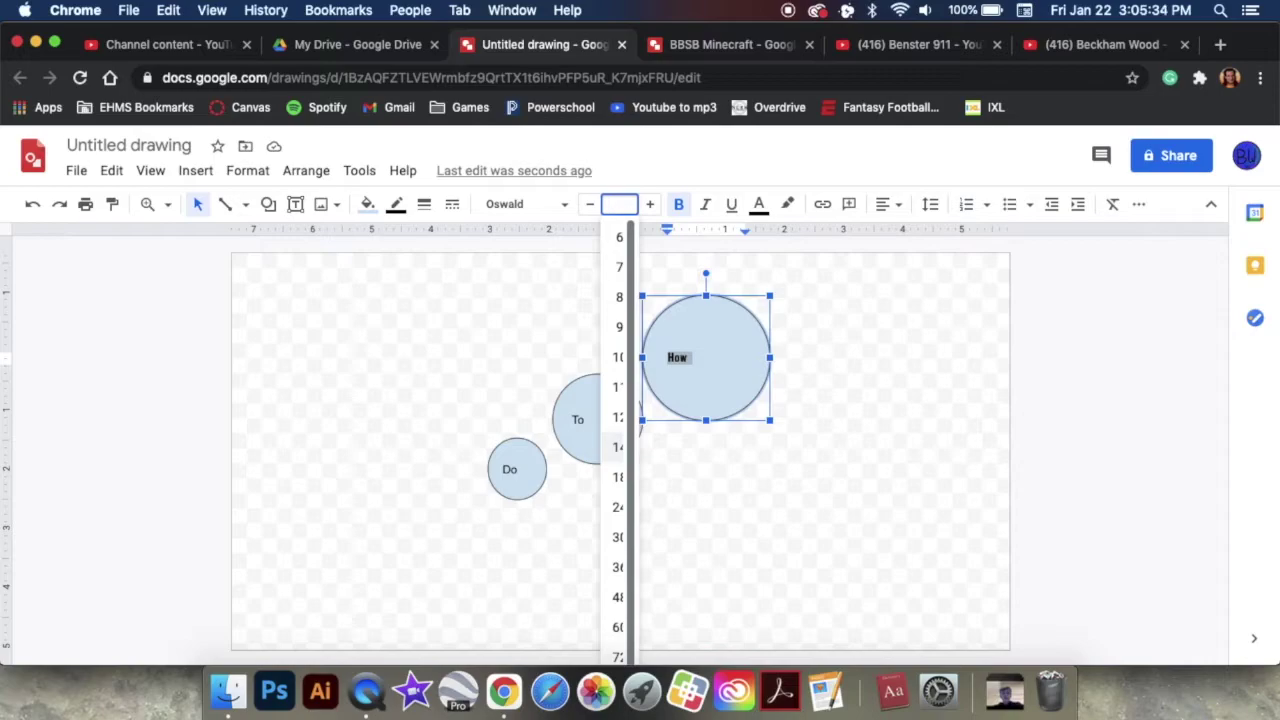
{"action": "type", "text": "70"}
{"action": "type", "text": "50"}
{"action": "key", "text": "Return"}
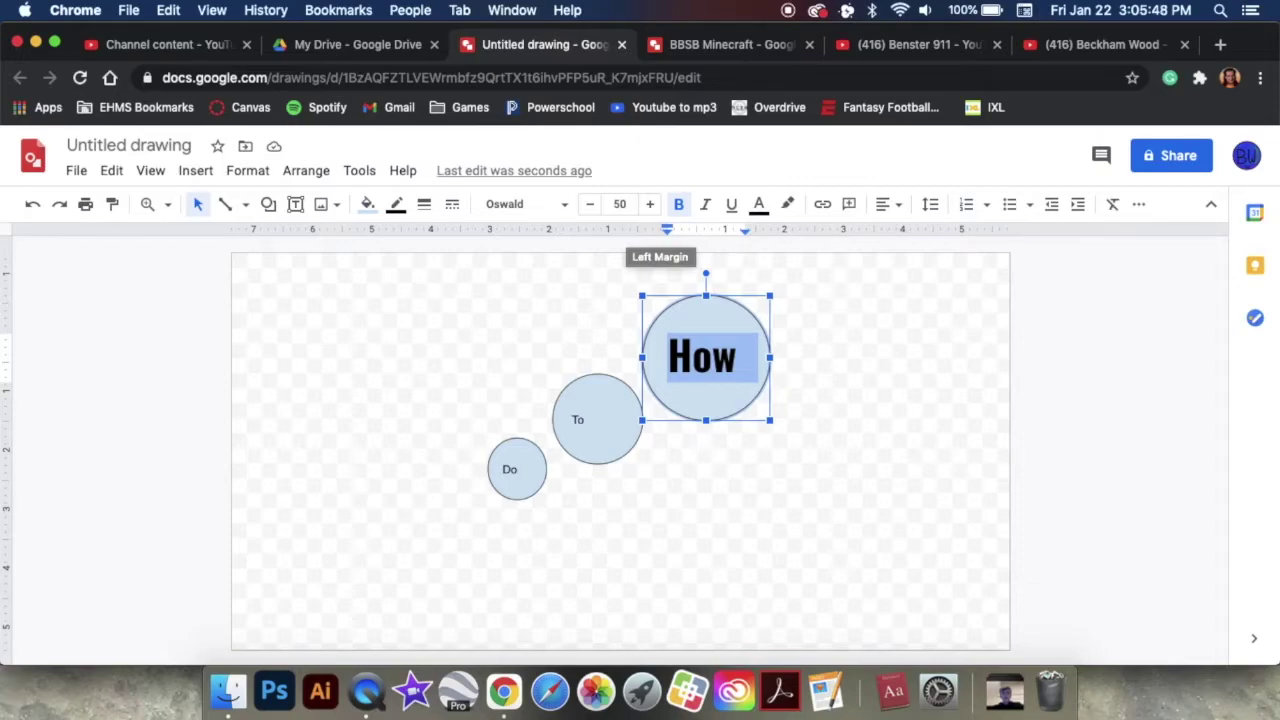
{"action": "left_click", "coordinate": [628, 204]}
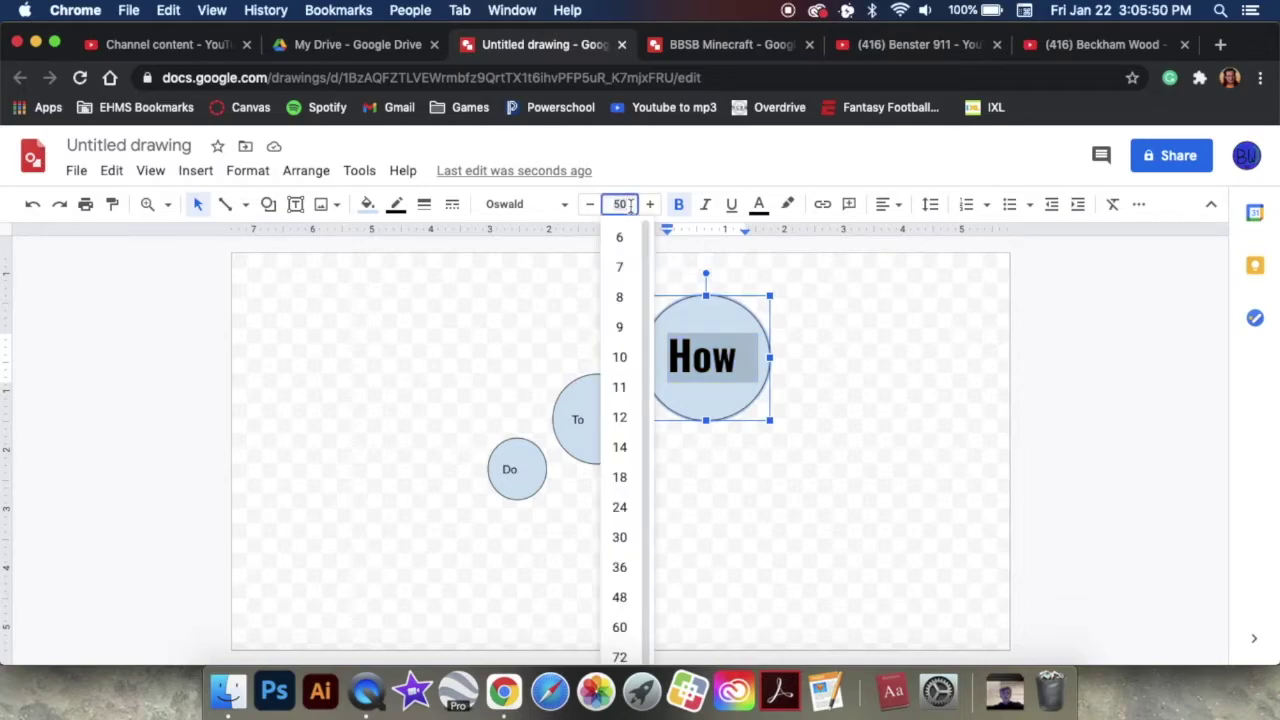
{"action": "type", "text": "70"}
{"action": "key", "text": "Return"}
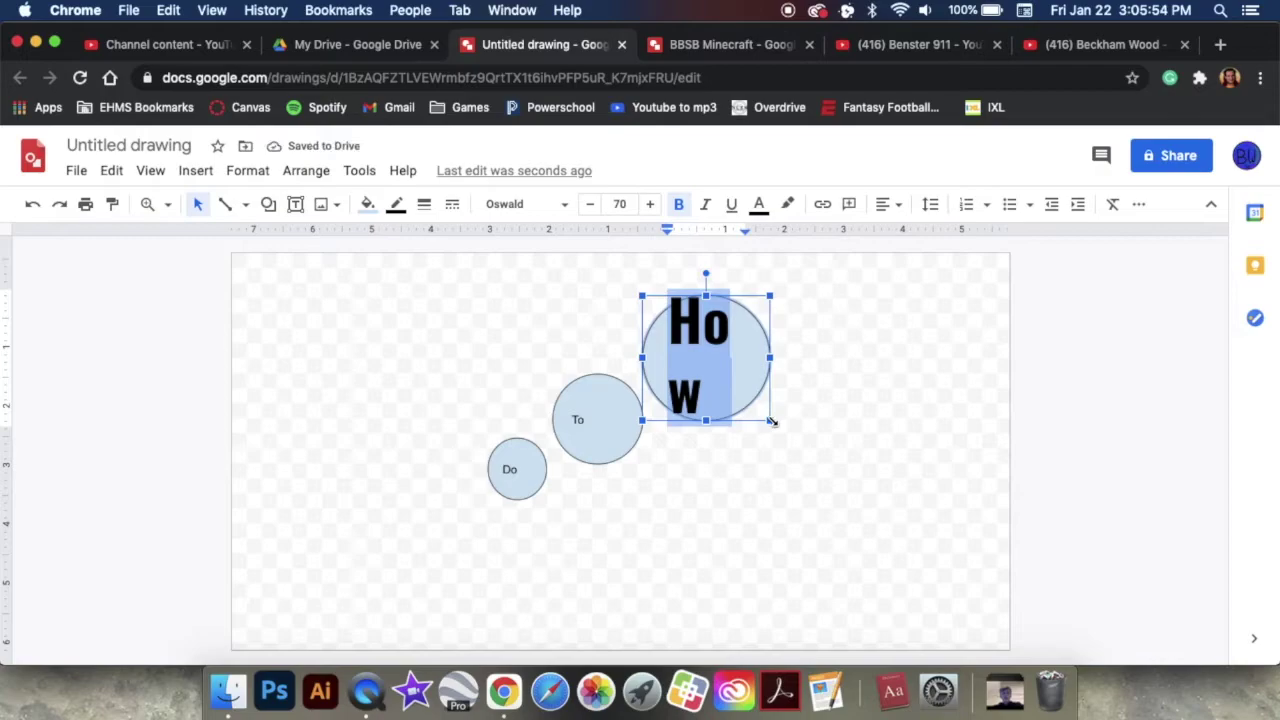
{"action": "left_click_drag", "start_coordinate": [770, 420], "coordinate": [800, 443]}
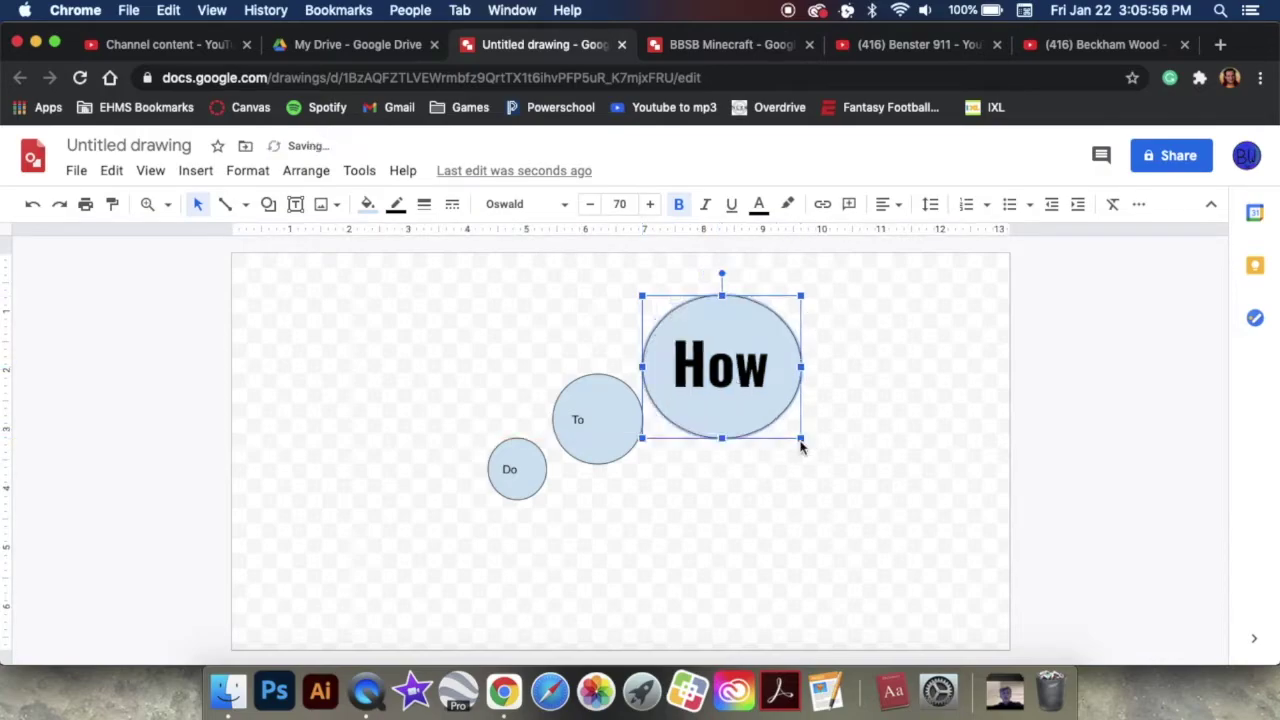
{"action": "left_click", "coordinate": [686, 518]}
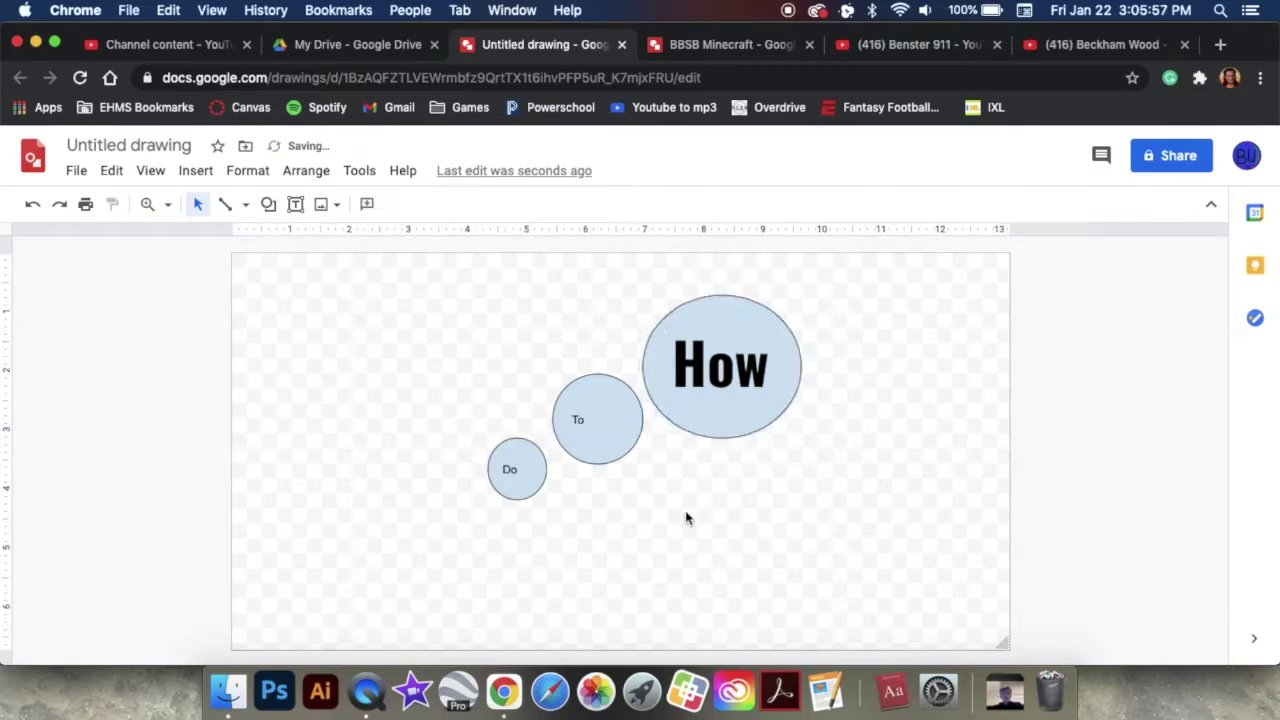
Step: Try transparent, black and red outlines on the How ellipse, settling on black
{"action": "left_click", "coordinate": [778, 356]}
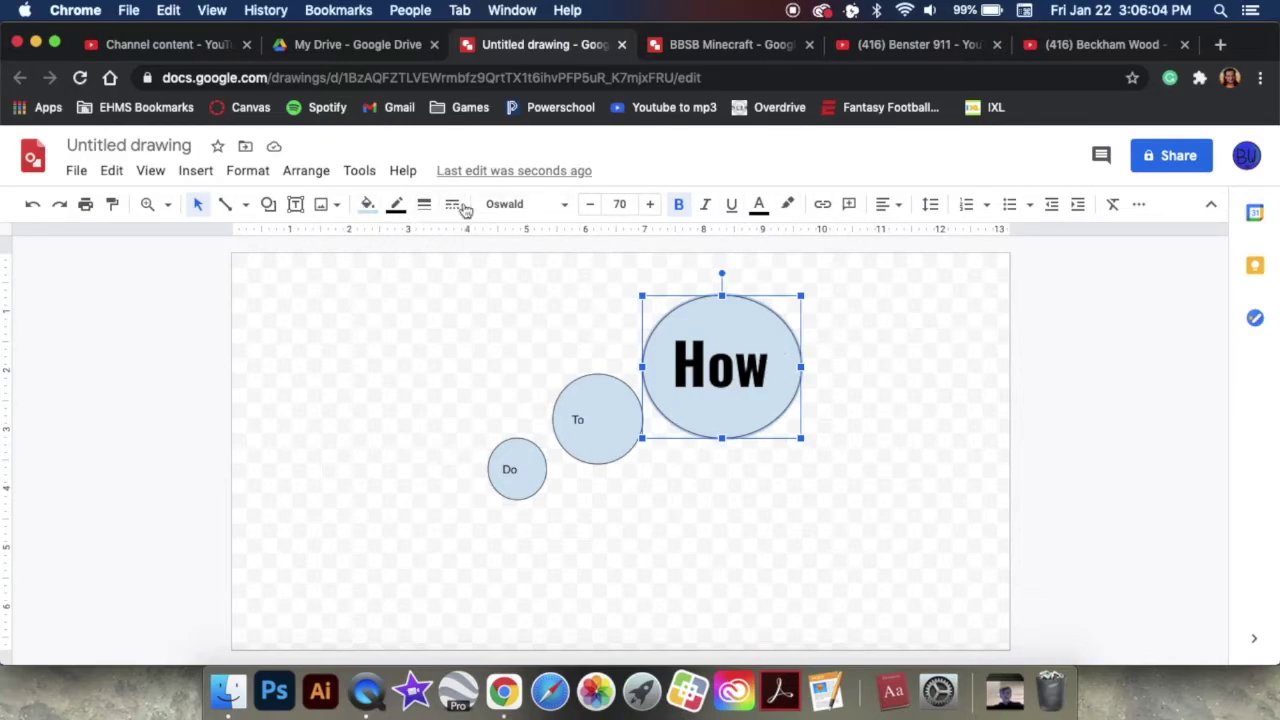
{"action": "left_click", "coordinate": [406, 206]}
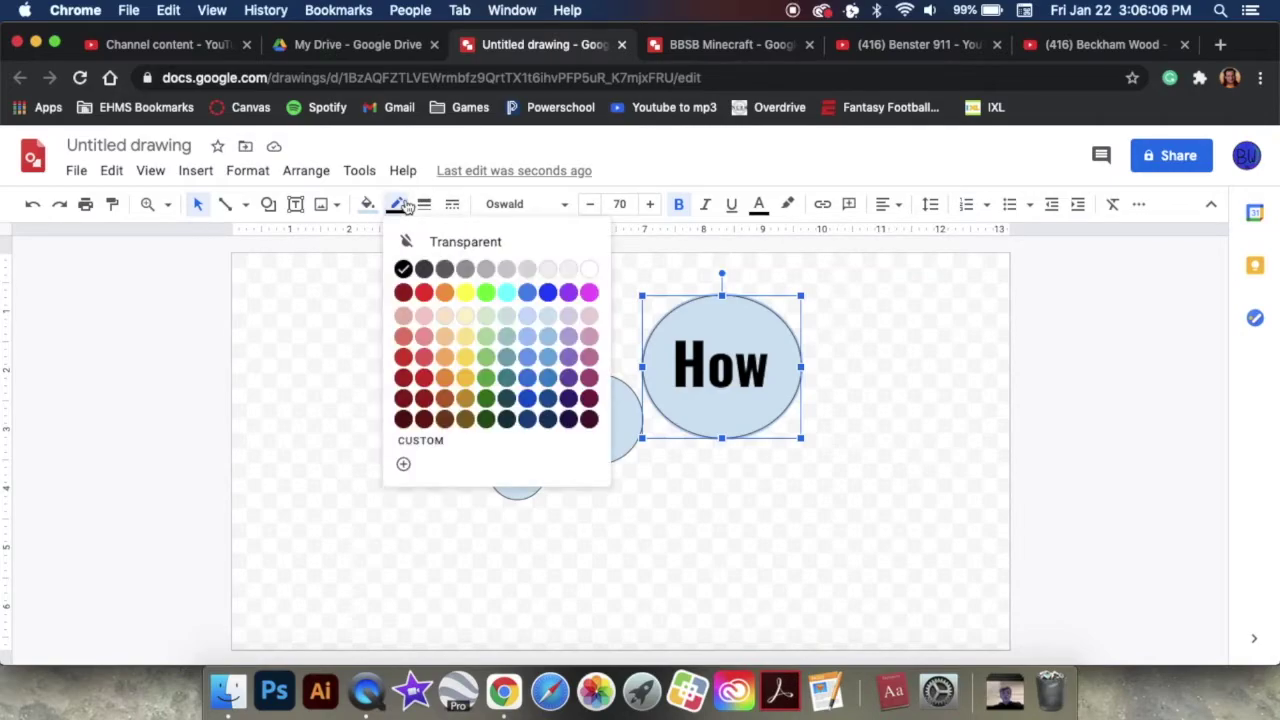
{"action": "left_click", "coordinate": [425, 241]}
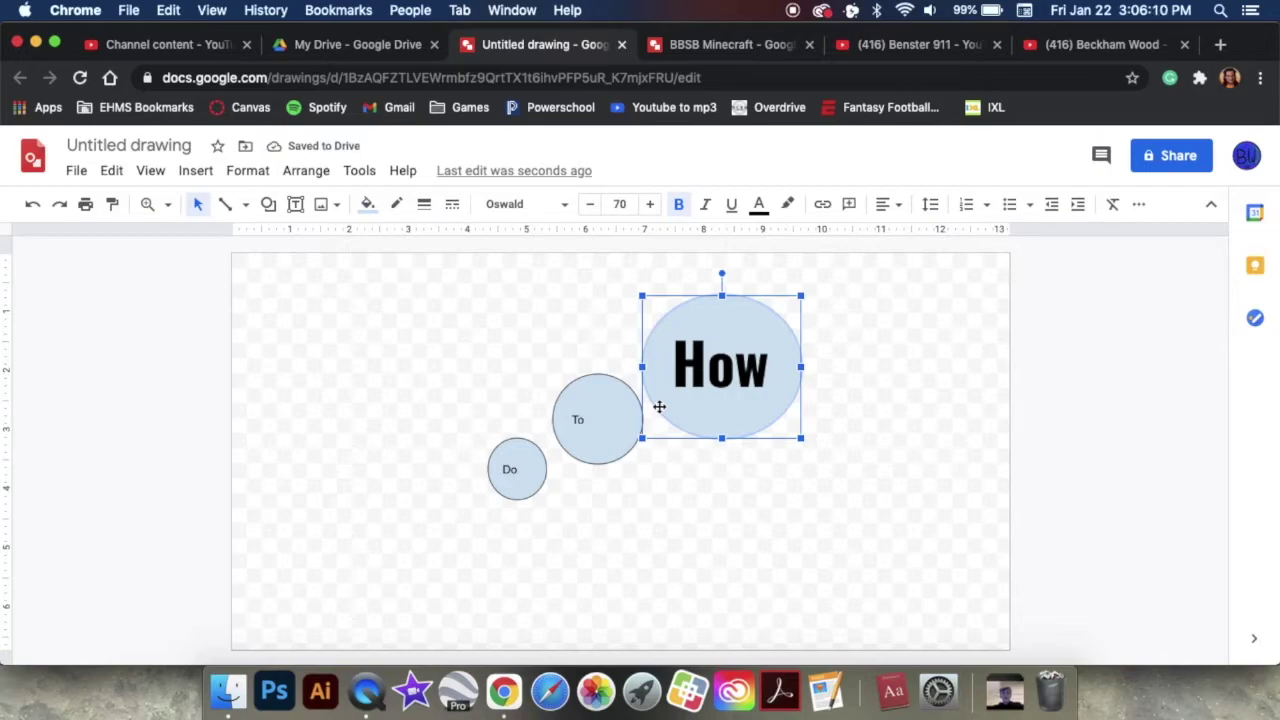
{"action": "left_click", "coordinate": [405, 206]}
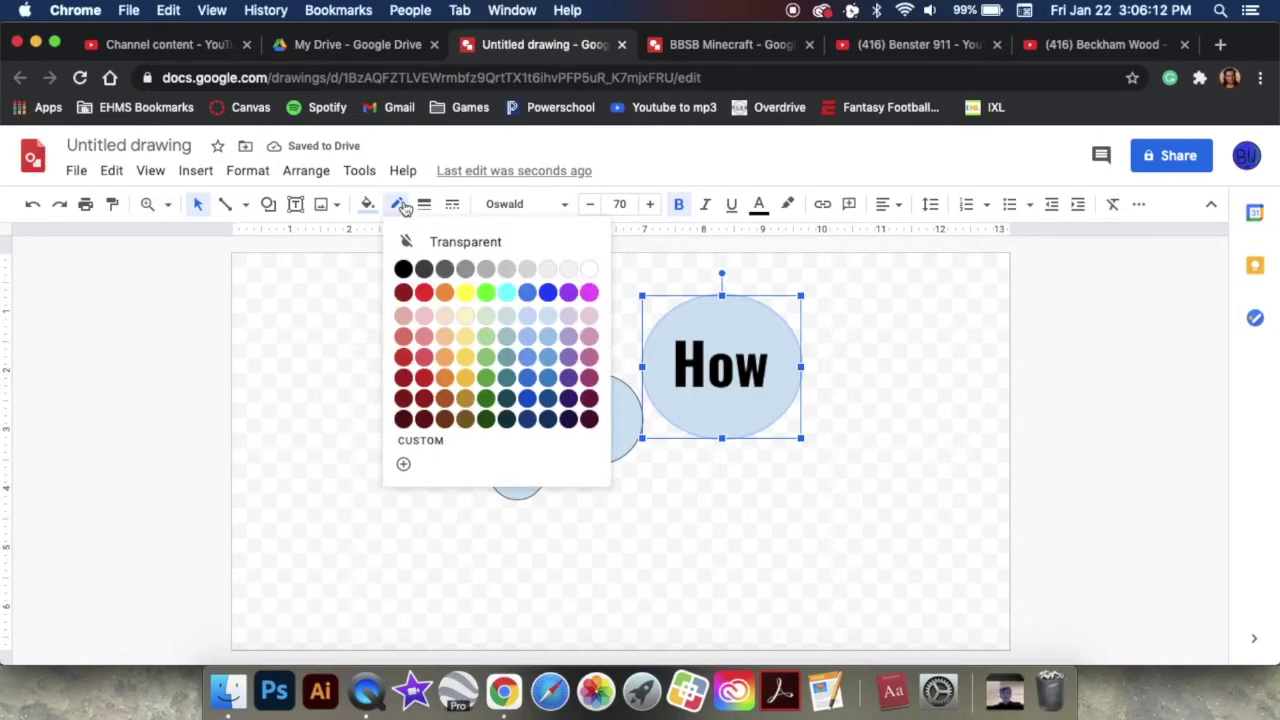
{"action": "left_click", "coordinate": [403, 268]}
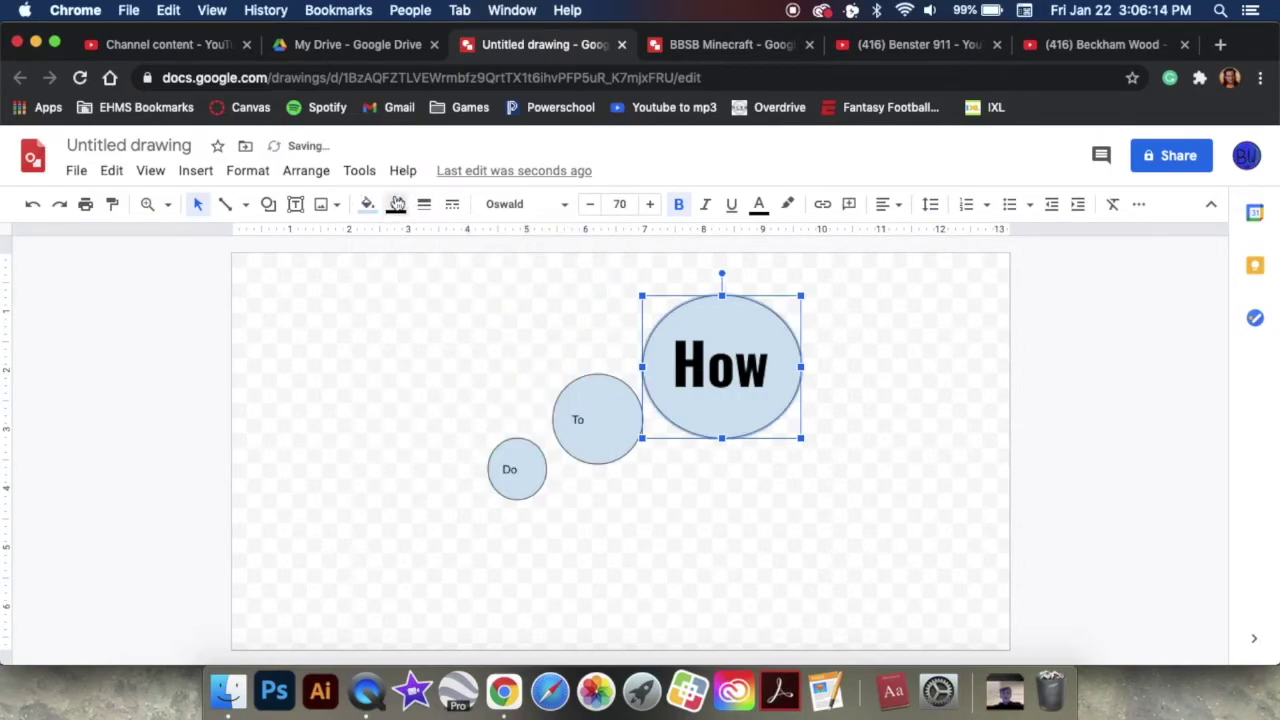
{"action": "left_click", "coordinate": [397, 204]}
{"action": "left_click", "coordinate": [425, 291]}
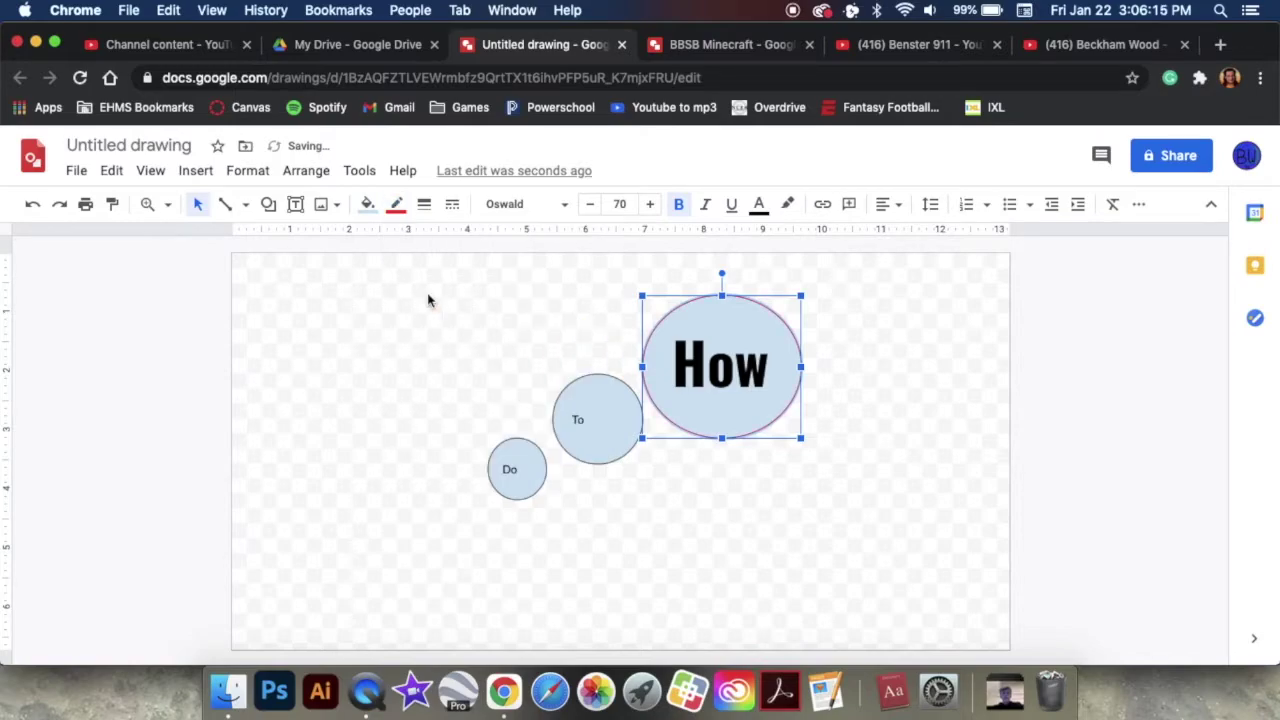
{"action": "left_click", "coordinate": [397, 204]}
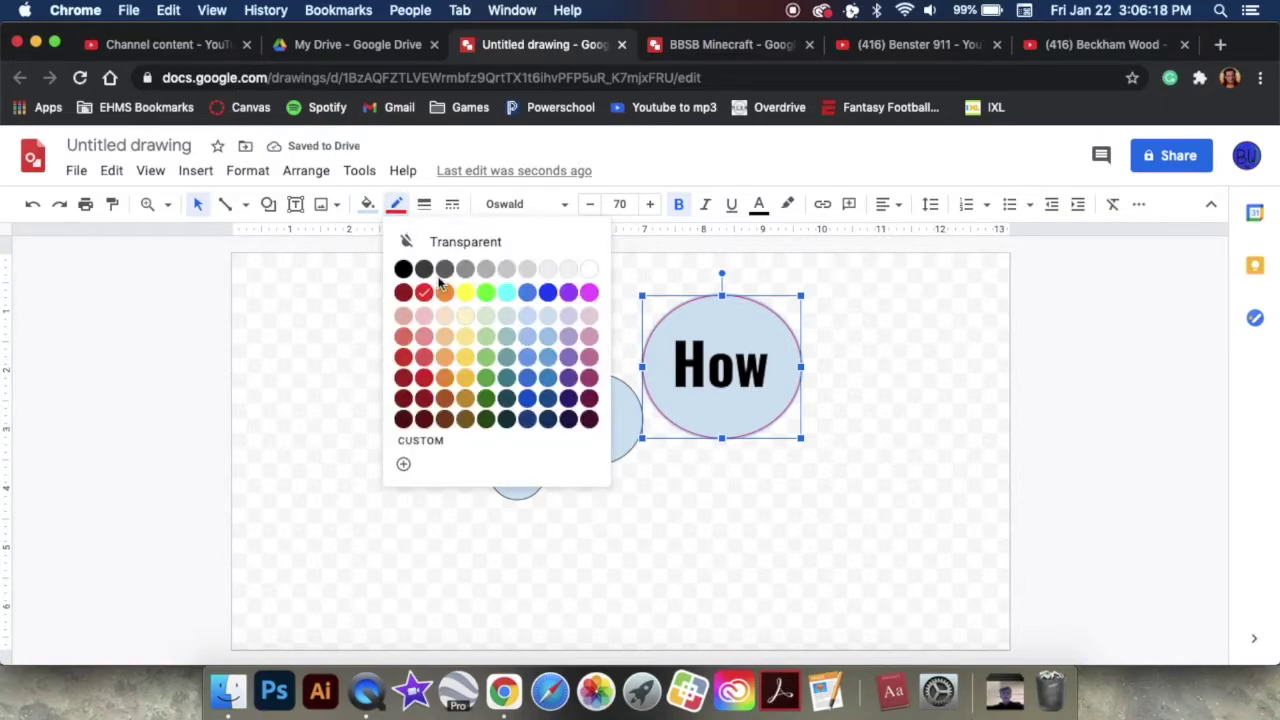
{"action": "left_click", "coordinate": [402, 269]}
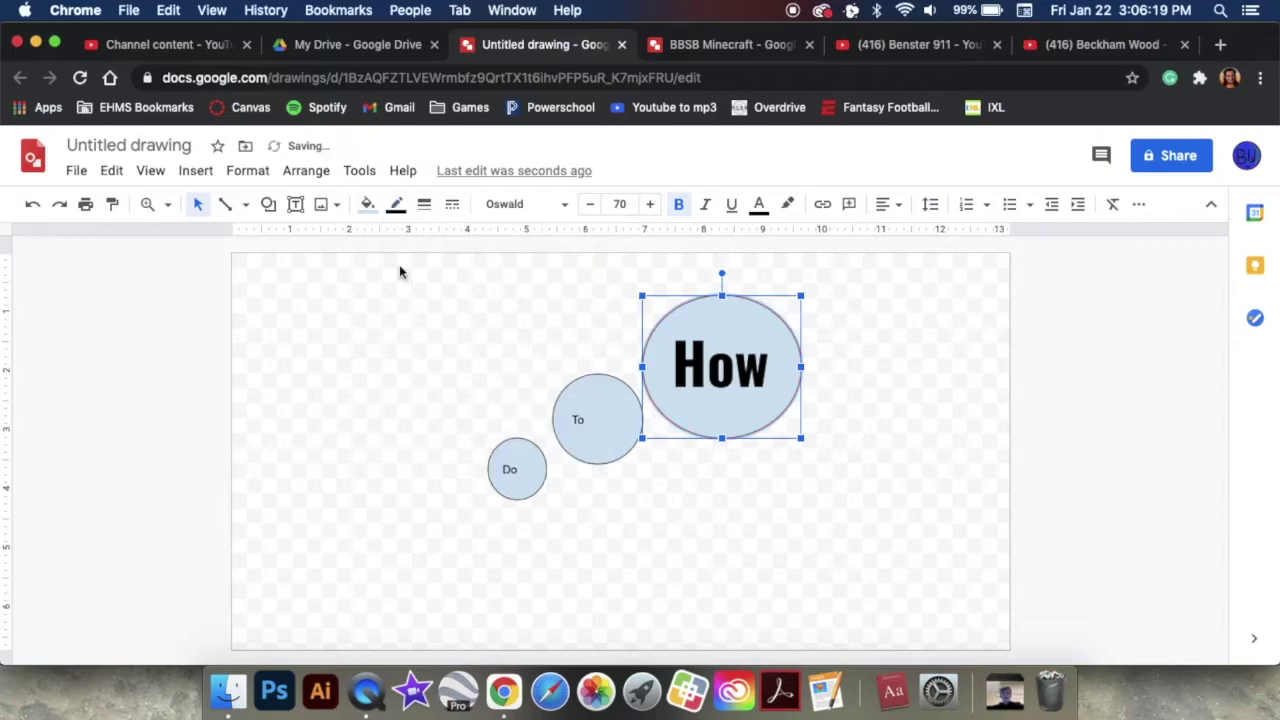
Step: Fill the How ellipse with solid red
{"action": "left_click", "coordinate": [368, 204]}
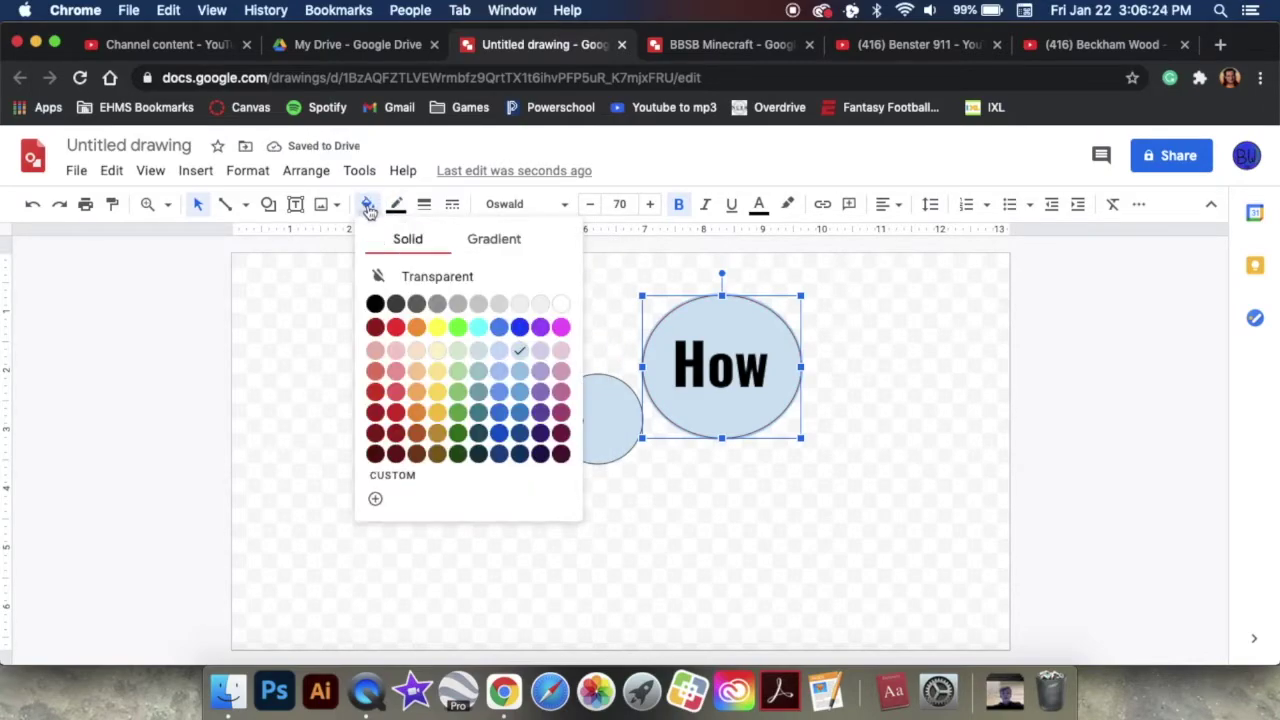
{"action": "left_click", "coordinate": [397, 327]}
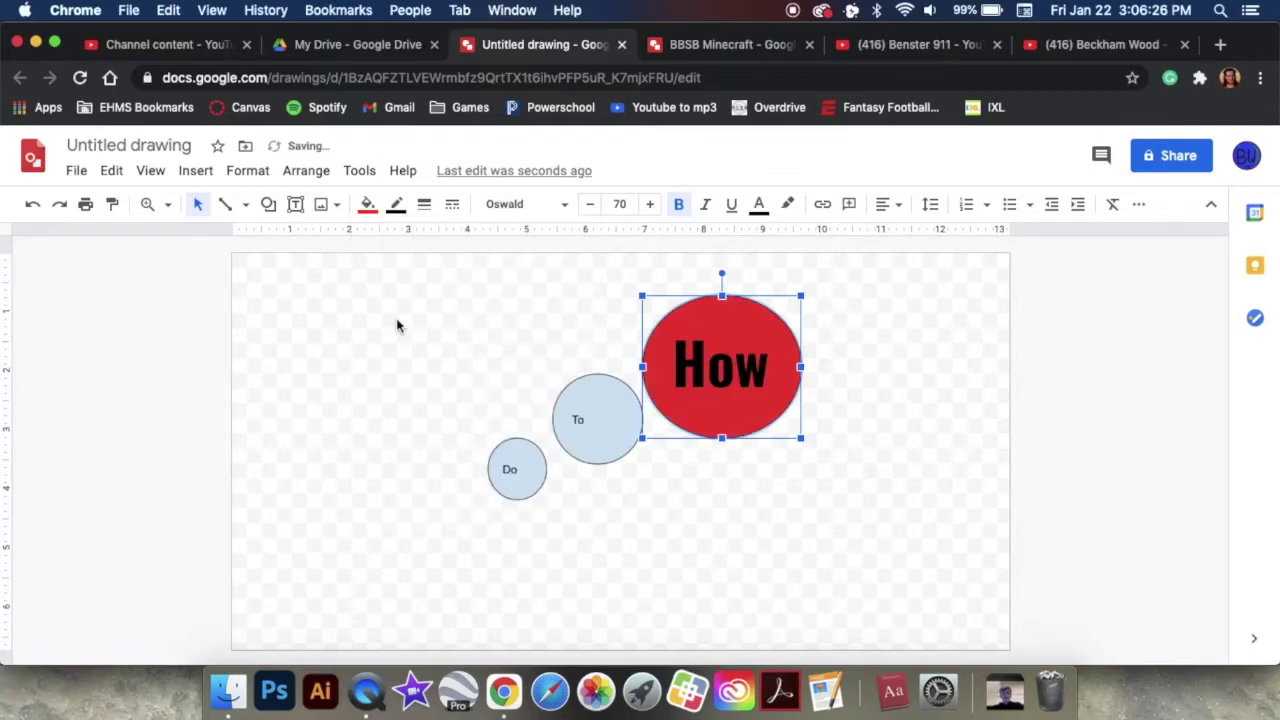
{"action": "left_click", "coordinate": [183, 385]}
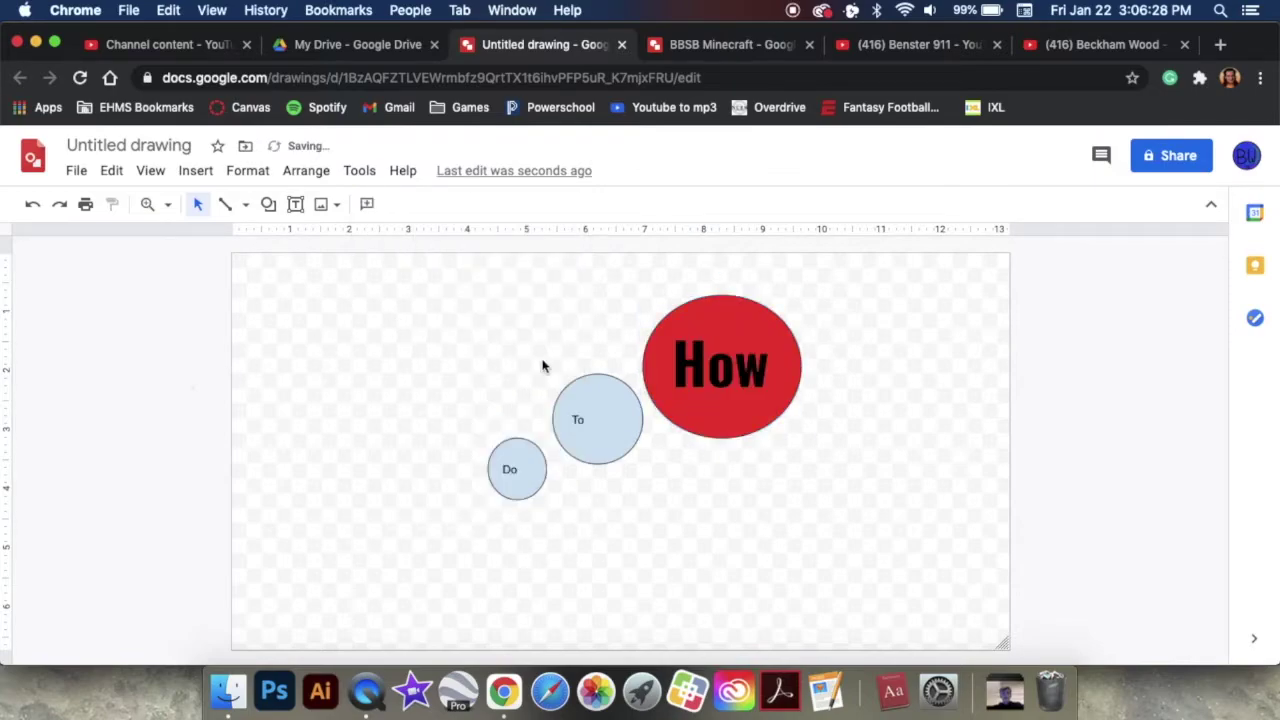
{"action": "left_click", "coordinate": [785, 382]}
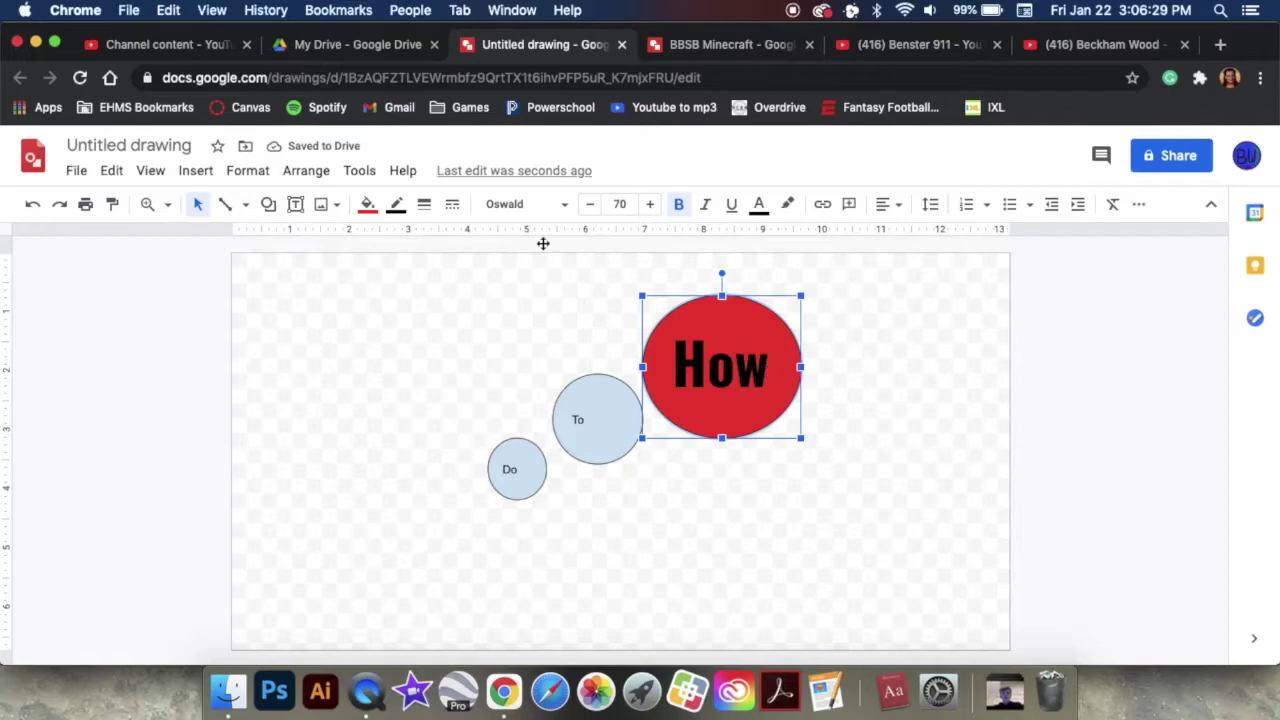
Step: Give the red How ellipse a thick 8px black outline
{"action": "left_click", "coordinate": [425, 205]}
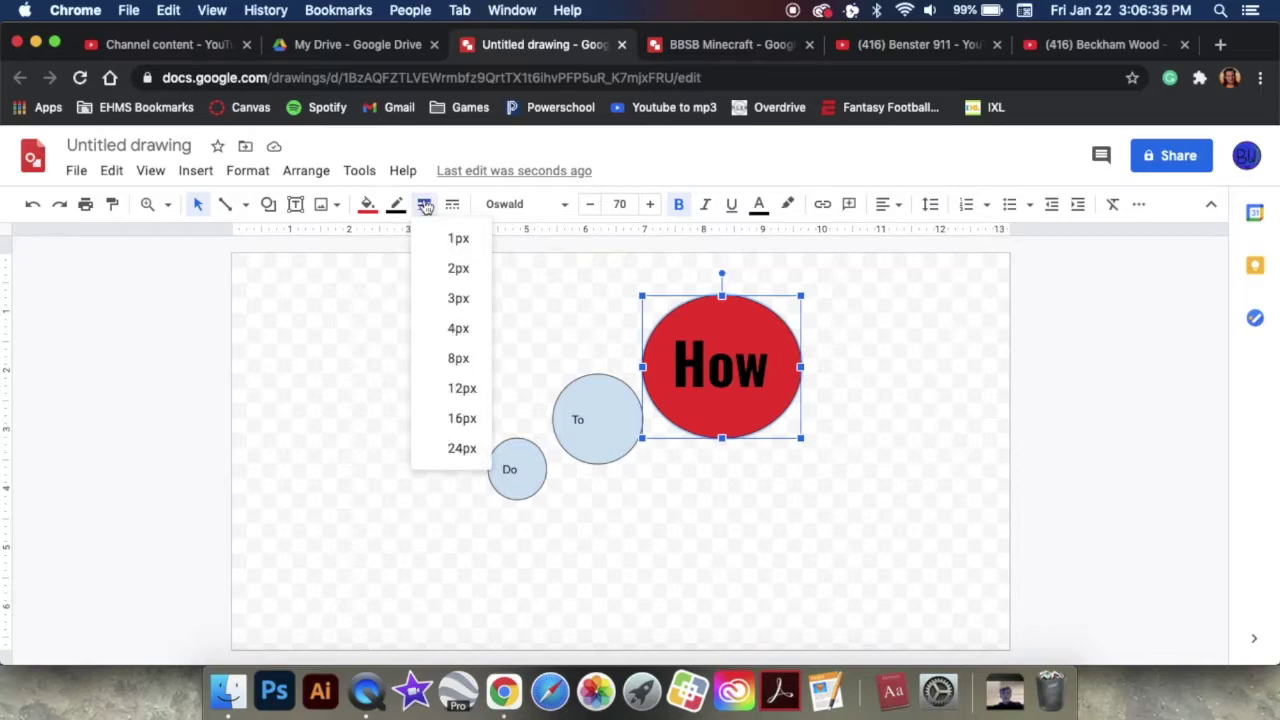
{"action": "left_click", "coordinate": [474, 245]}
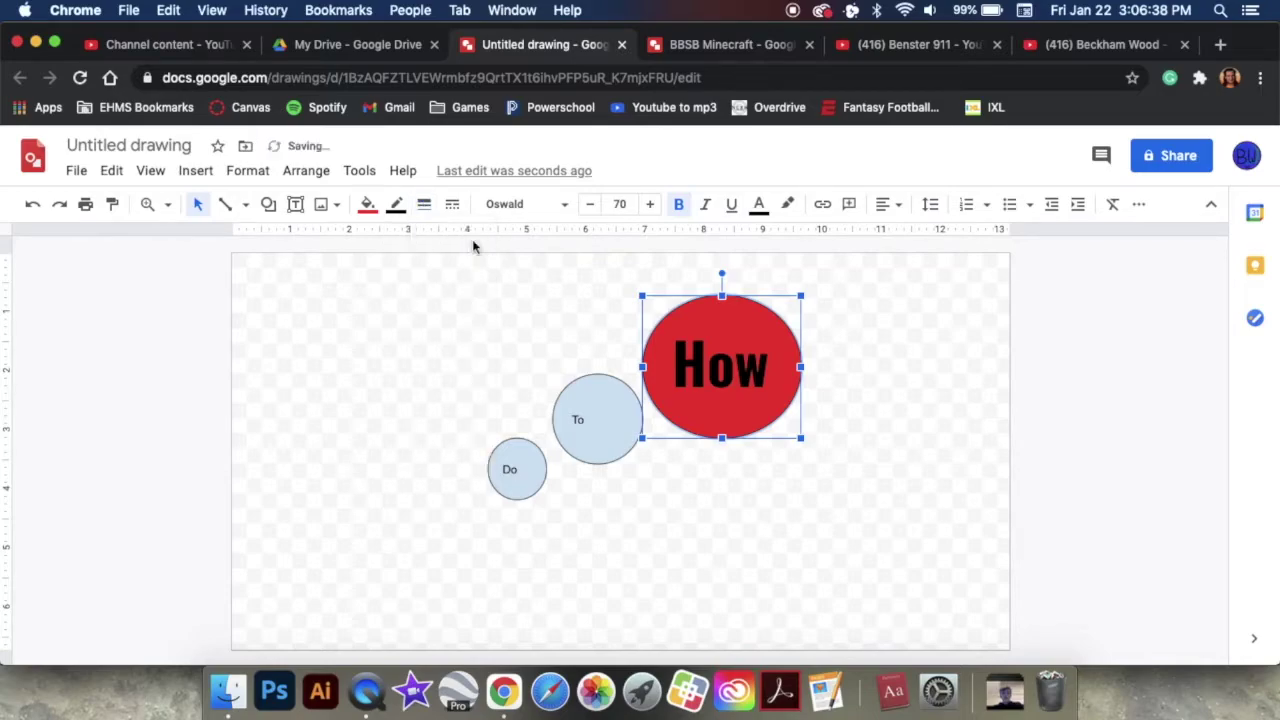
{"action": "left_click", "coordinate": [449, 302]}
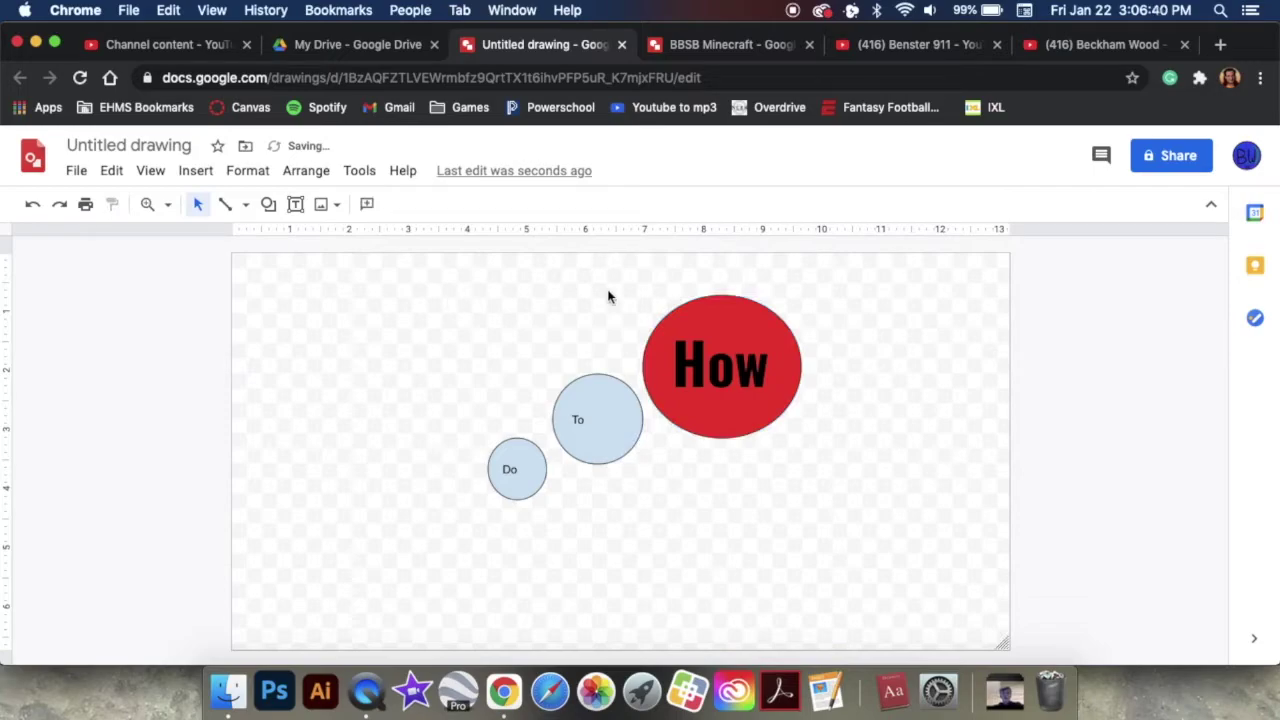
{"action": "left_click", "coordinate": [702, 331]}
{"action": "left_click", "coordinate": [423, 206]}
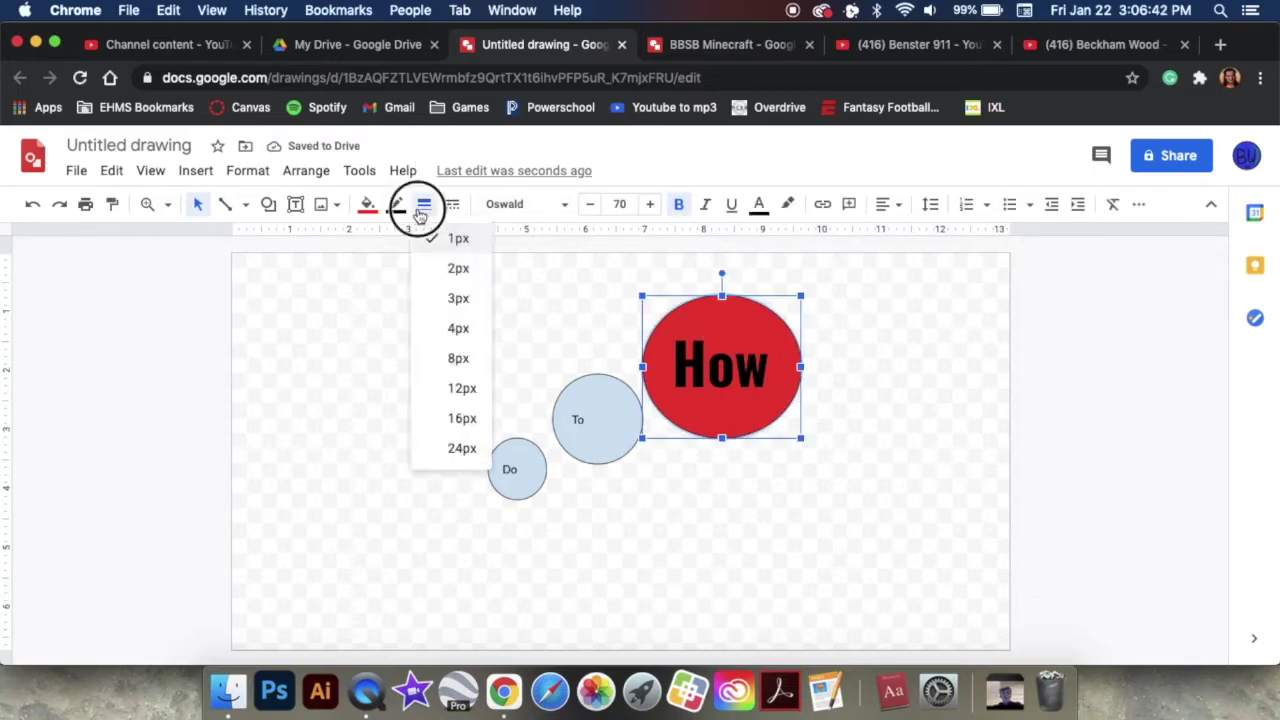
{"action": "left_click", "coordinate": [478, 360]}
{"action": "left_click", "coordinate": [400, 366]}
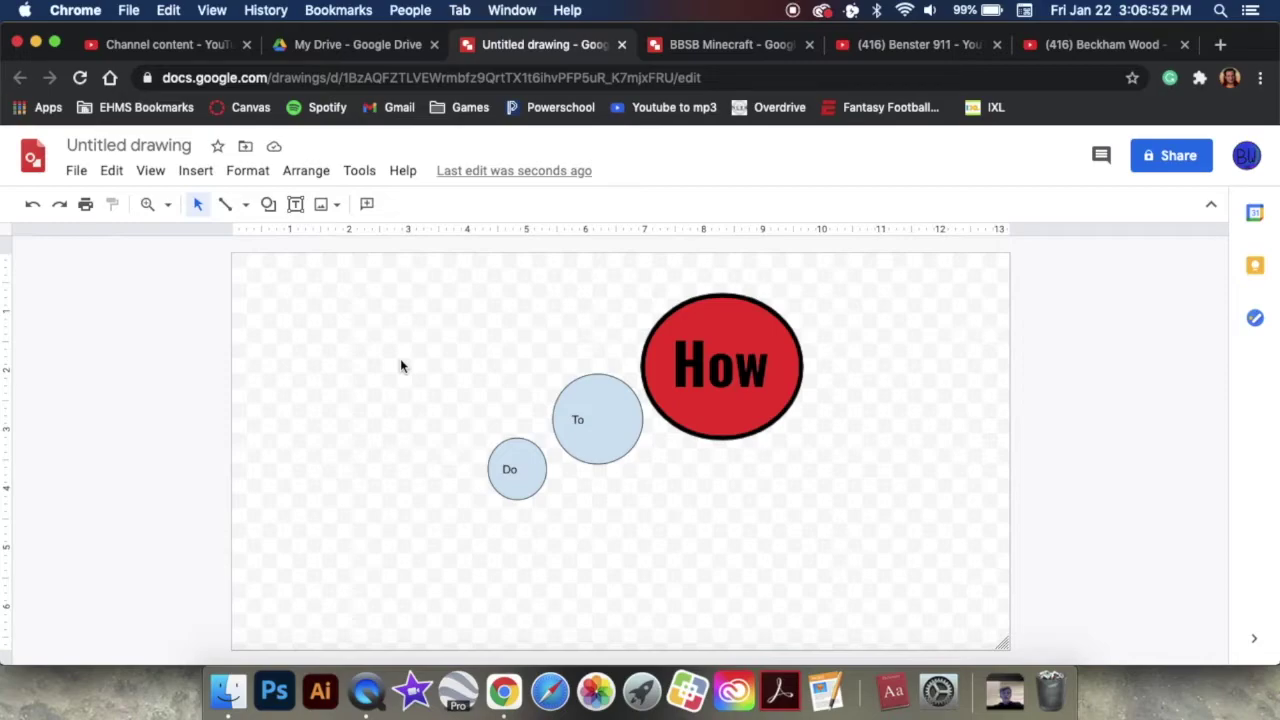
{"action": "left_click", "coordinate": [599, 415]}
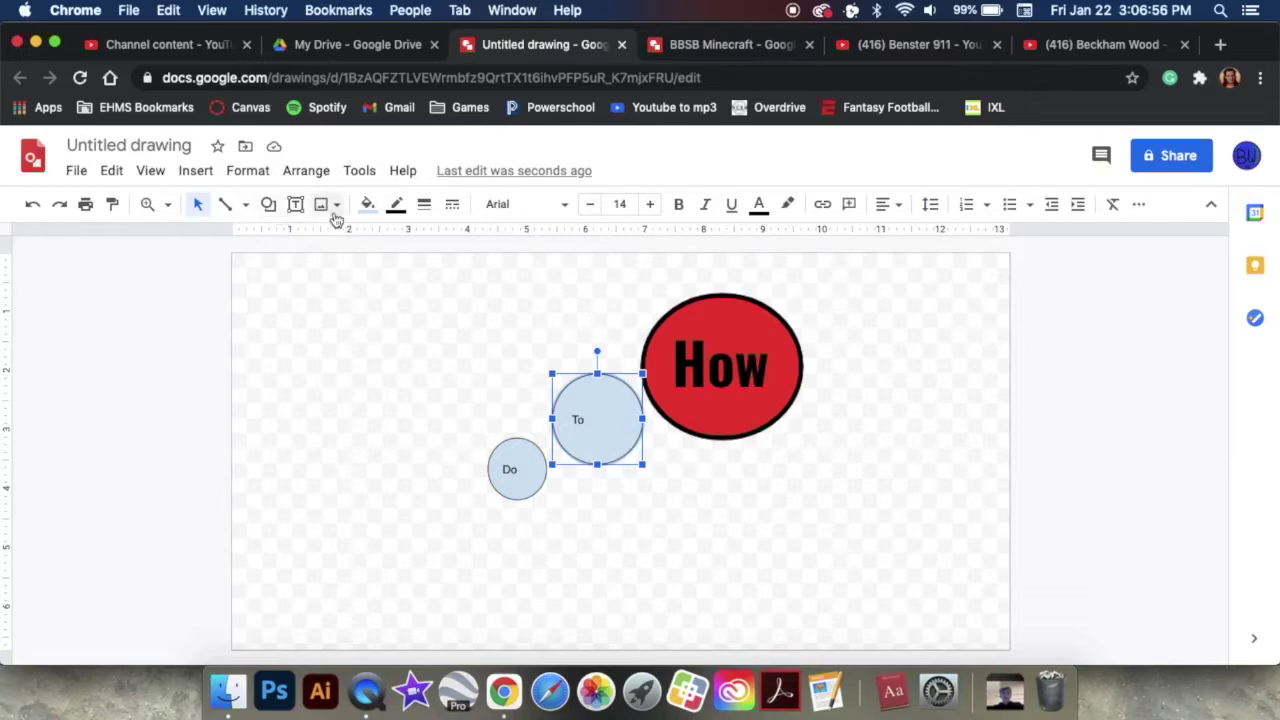
Step: Fill the To circle blue and the Do circle yellow
{"action": "left_click", "coordinate": [368, 218]}
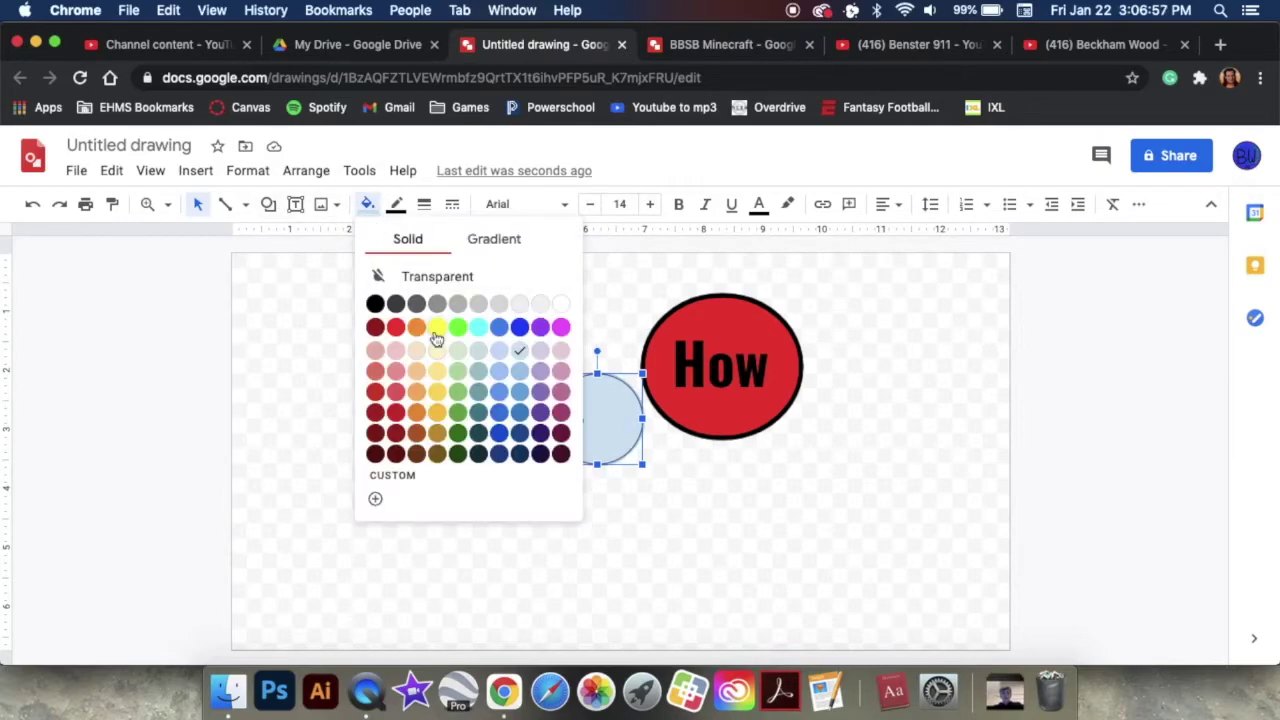
{"action": "left_click", "coordinate": [519, 328]}
{"action": "left_click", "coordinate": [529, 466]}
{"action": "left_click", "coordinate": [368, 204]}
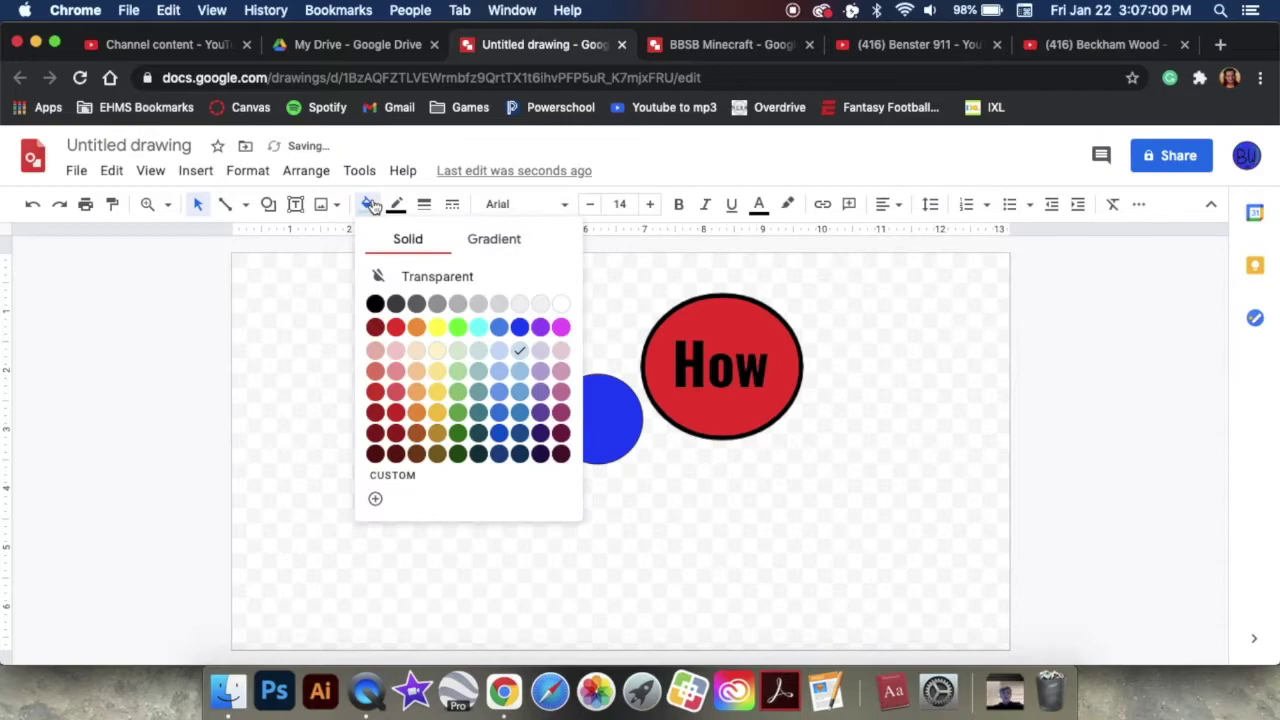
{"action": "left_click", "coordinate": [437, 328]}
{"action": "left_click", "coordinate": [305, 397]}
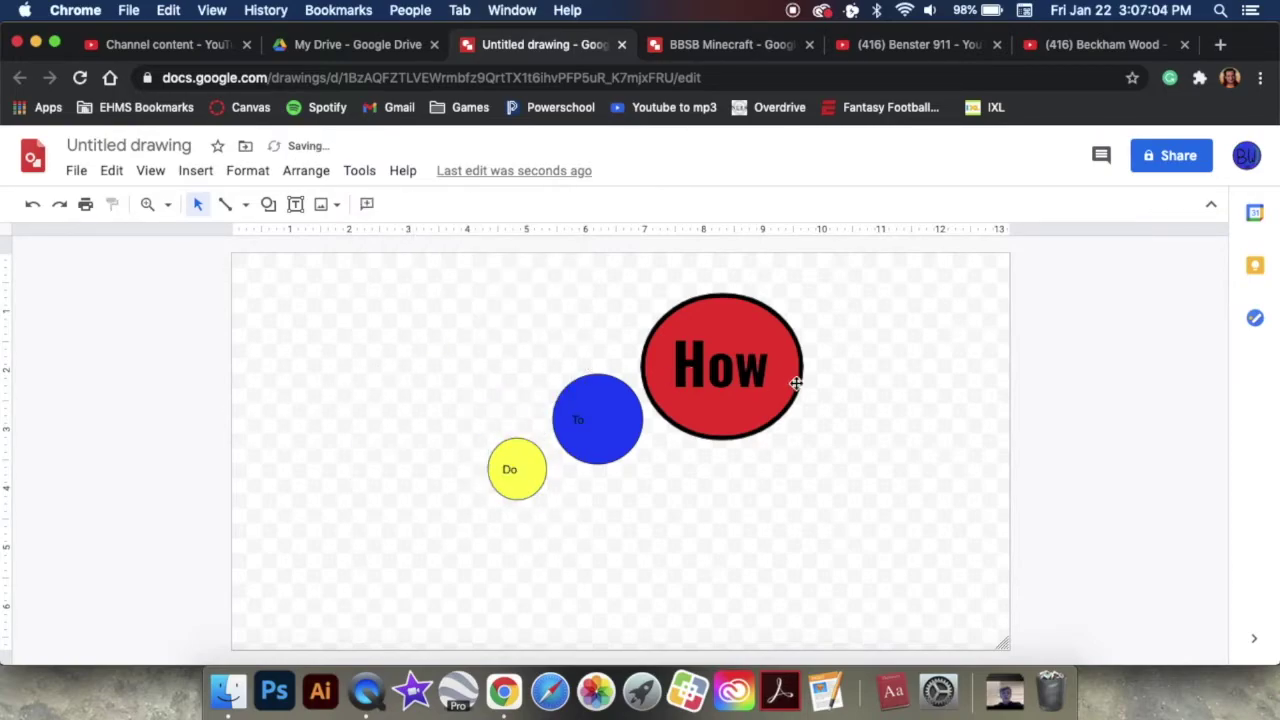
{"action": "left_click", "coordinate": [296, 205]}
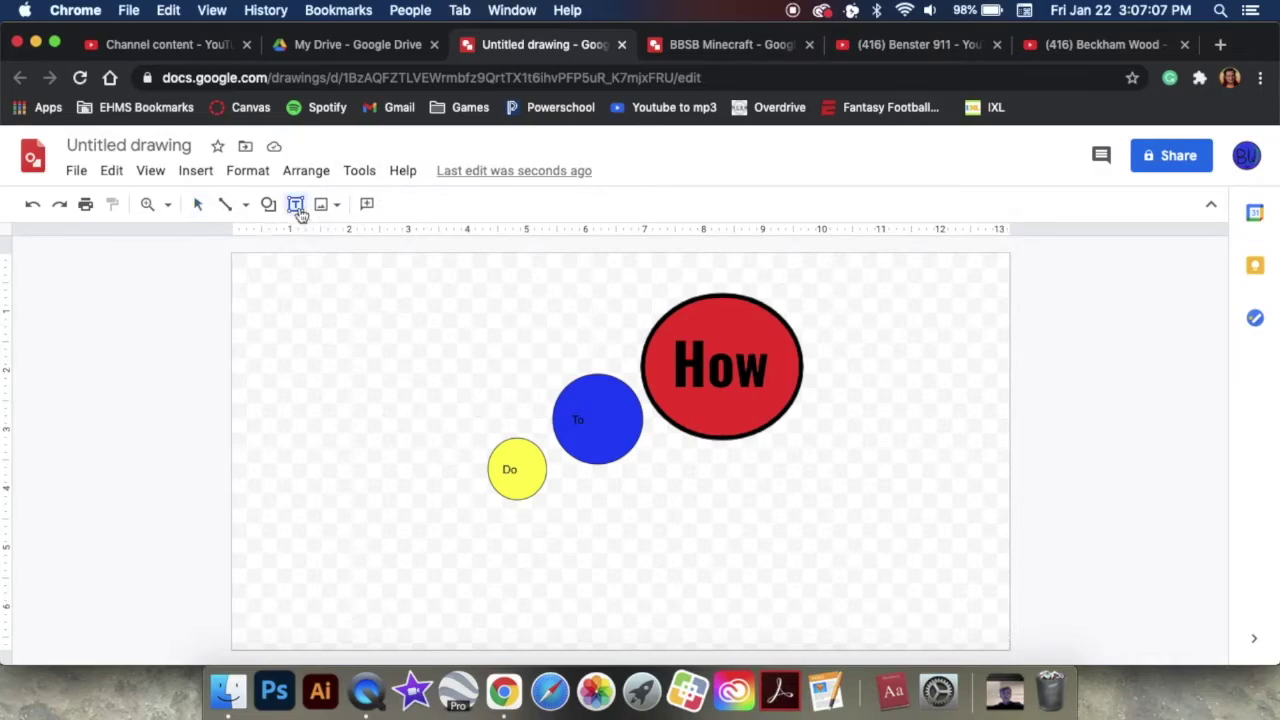
Step: Add a text box reading 'Hello' above the circles
{"action": "left_click", "coordinate": [300, 318]}
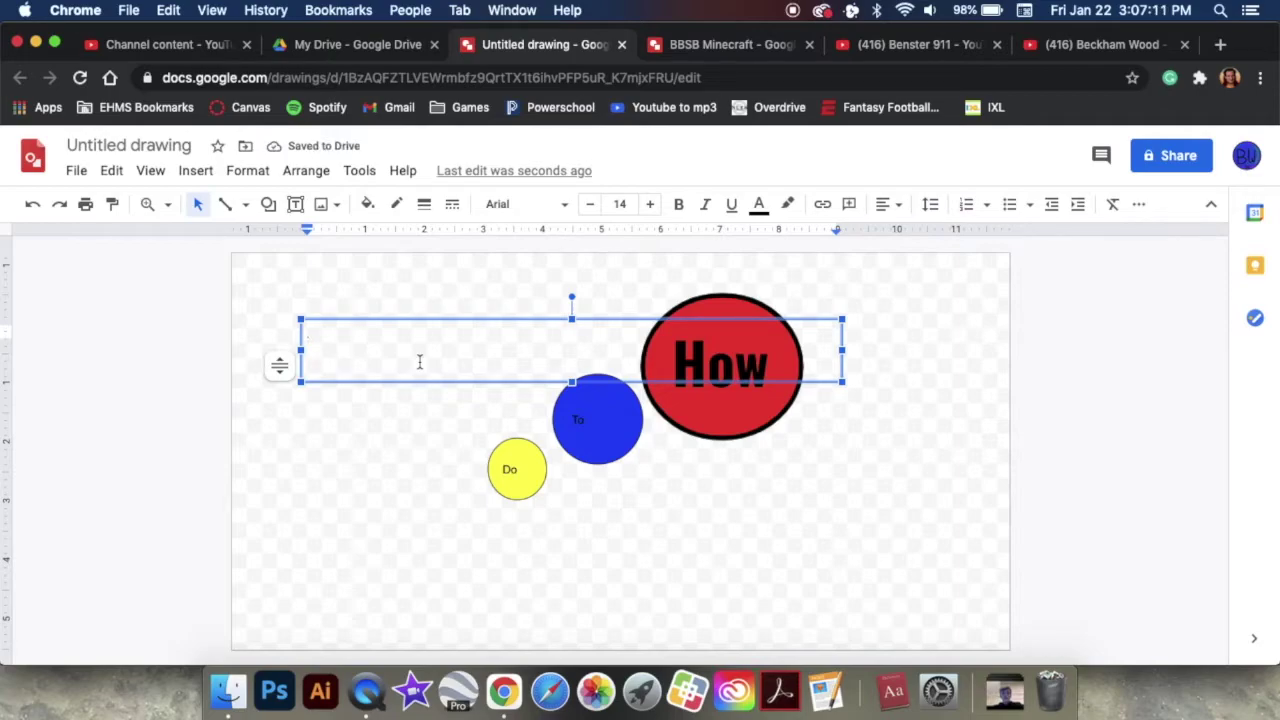
{"action": "type", "text": "He"}
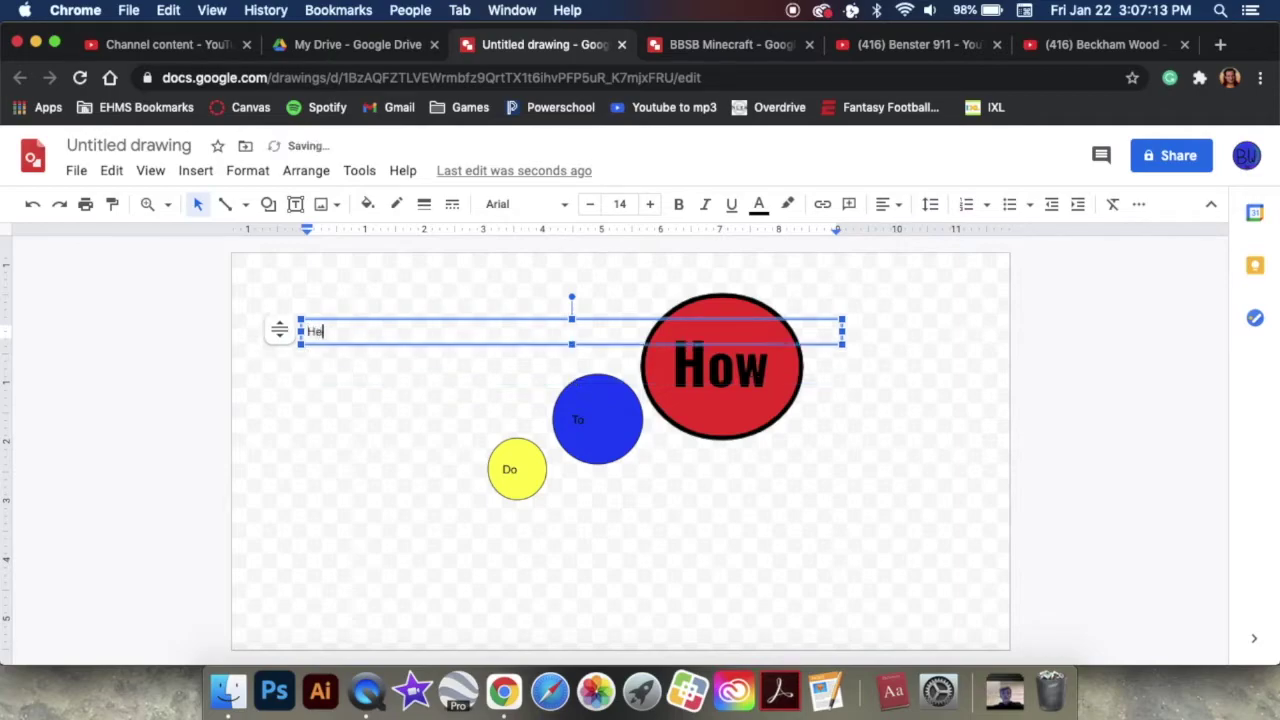
{"action": "type", "text": "llo"}
{"action": "left_click_drag", "start_coordinate": [391, 326], "coordinate": [120, 329]}
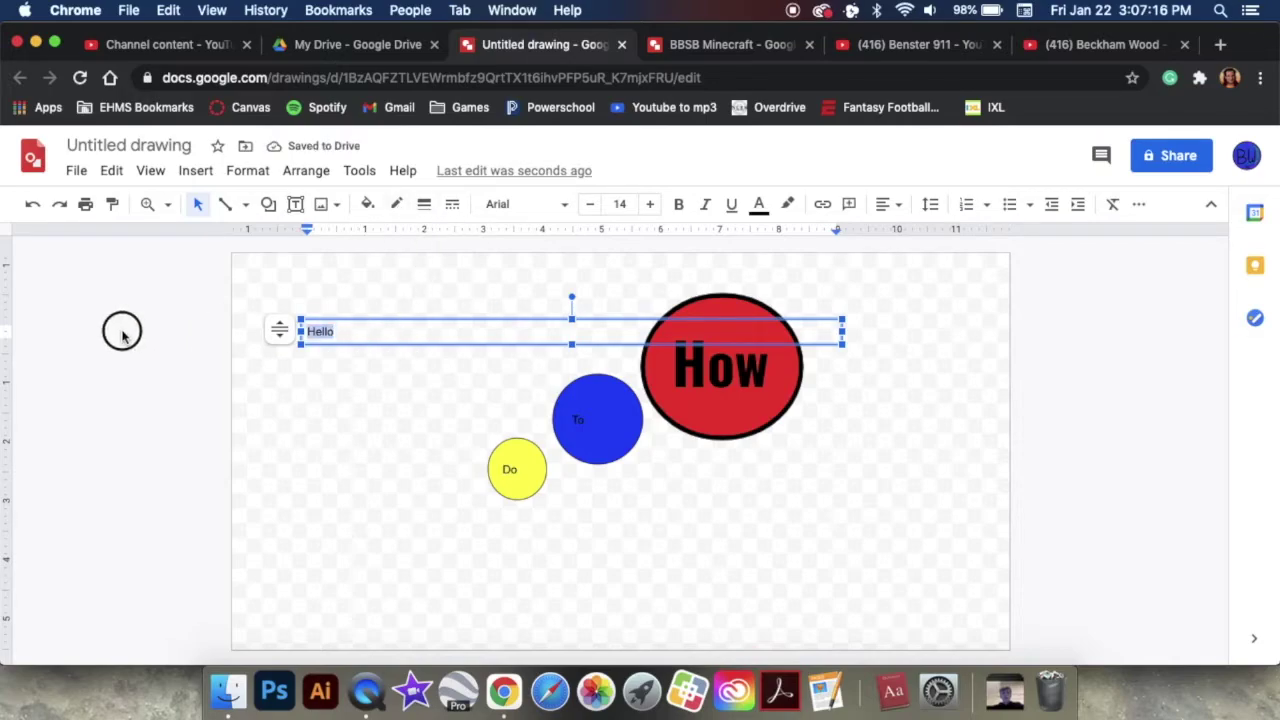
Step: Change the Hello text's font from Arial to Comic Sans MS
{"action": "left_click", "coordinate": [530, 206]}
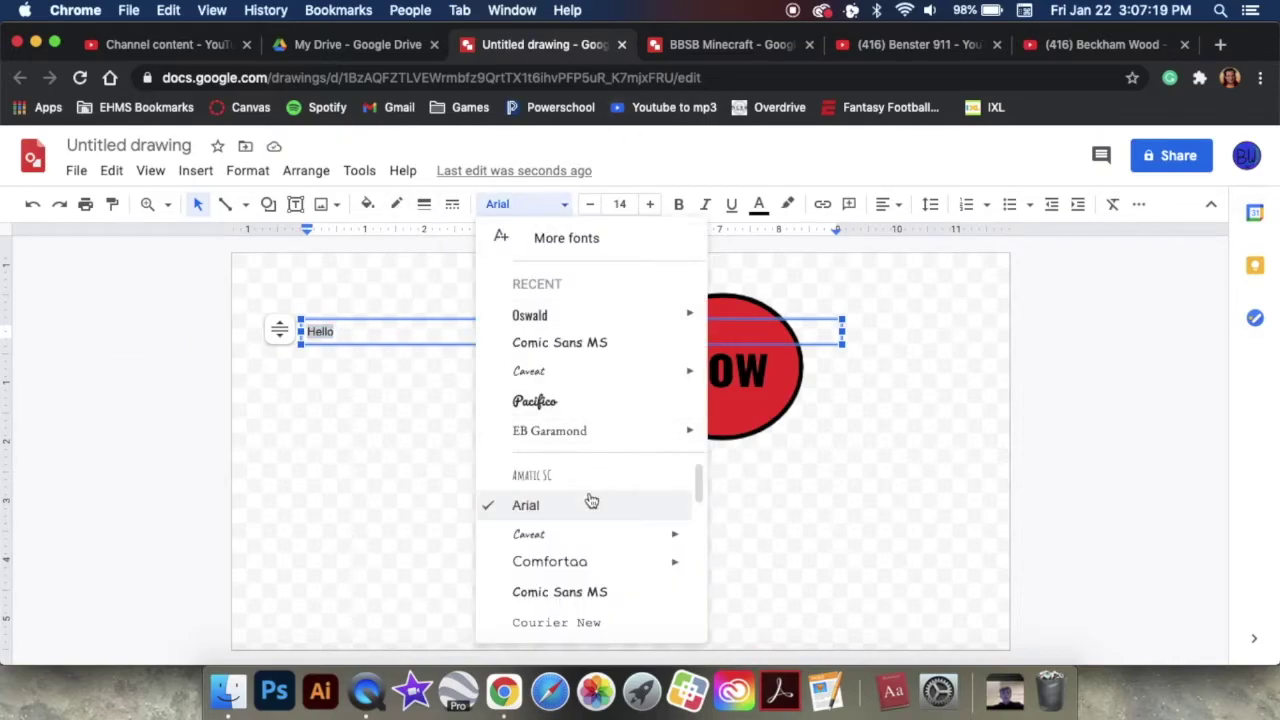
{"action": "scroll", "coordinate": [589, 500], "scroll_direction": "down", "scroll_amount": 5}
{"action": "scroll", "coordinate": [589, 500], "scroll_direction": "up", "scroll_amount": 10}
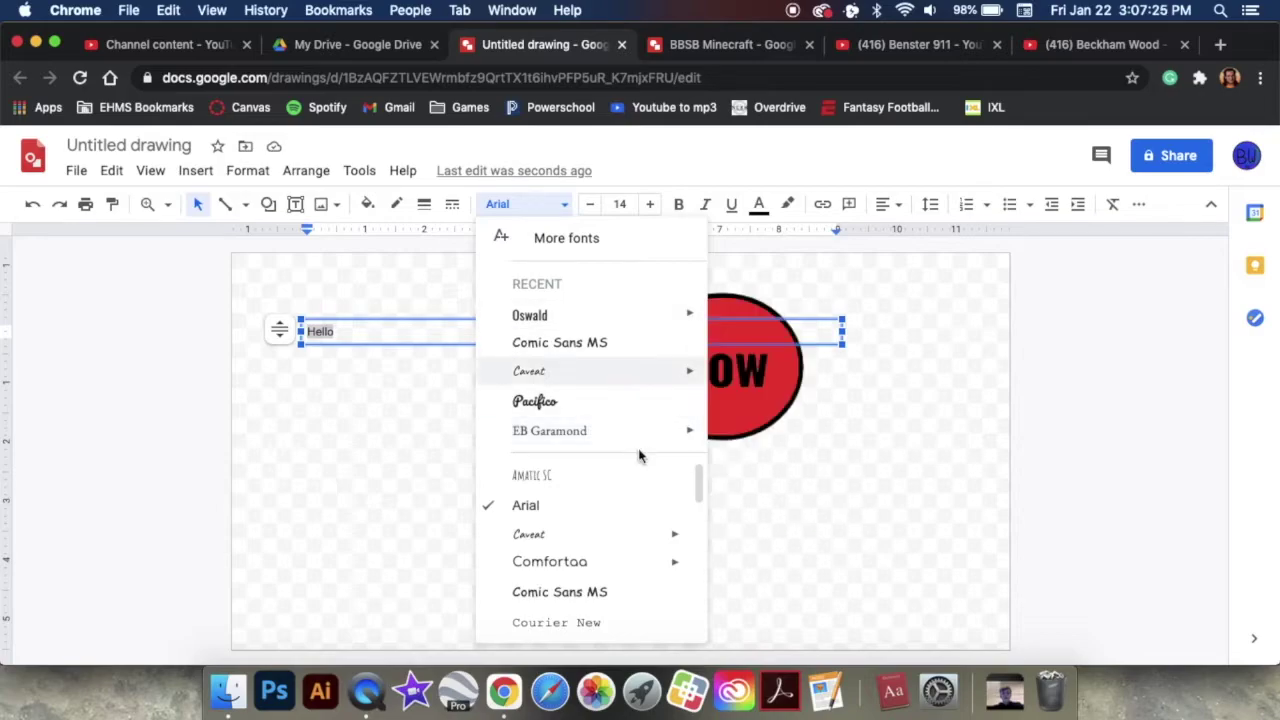
{"action": "mouse_move", "coordinate": [660, 534]}
{"action": "left_click", "coordinate": [795, 596]}
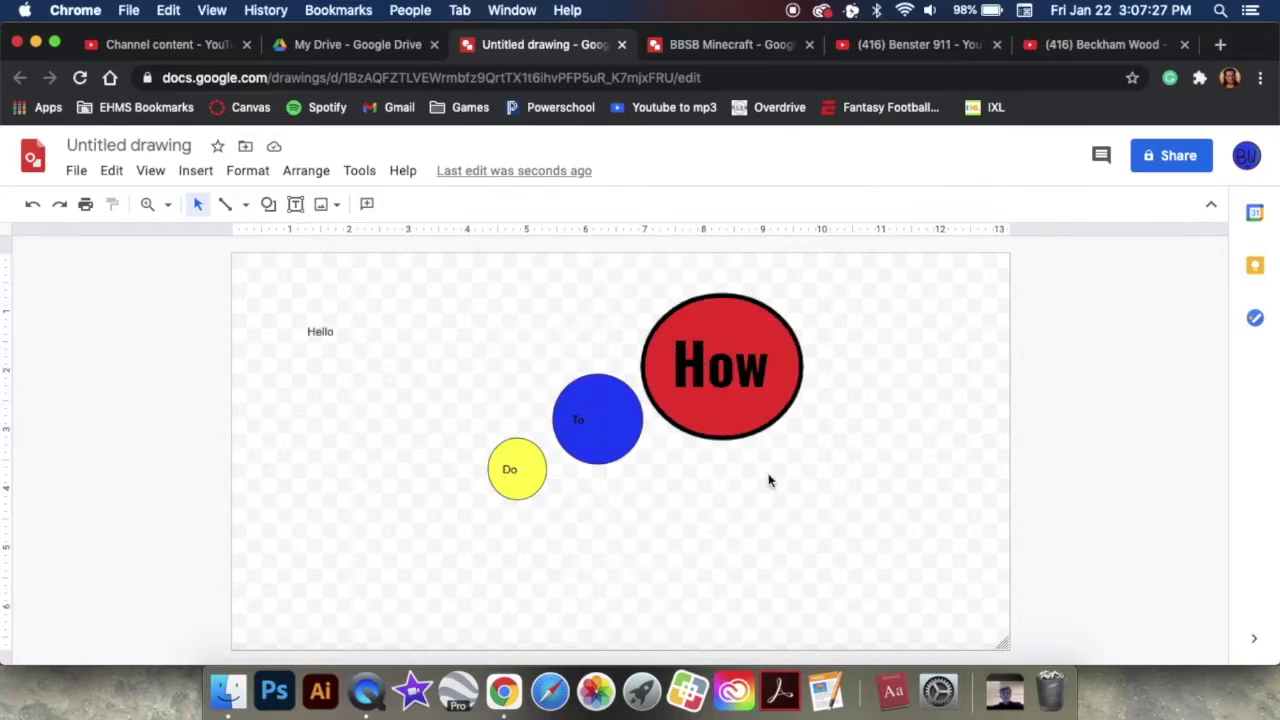
{"action": "left_click", "coordinate": [351, 334]}
{"action": "double_click", "coordinate": [351, 334]}
{"action": "left_click", "coordinate": [557, 200]}
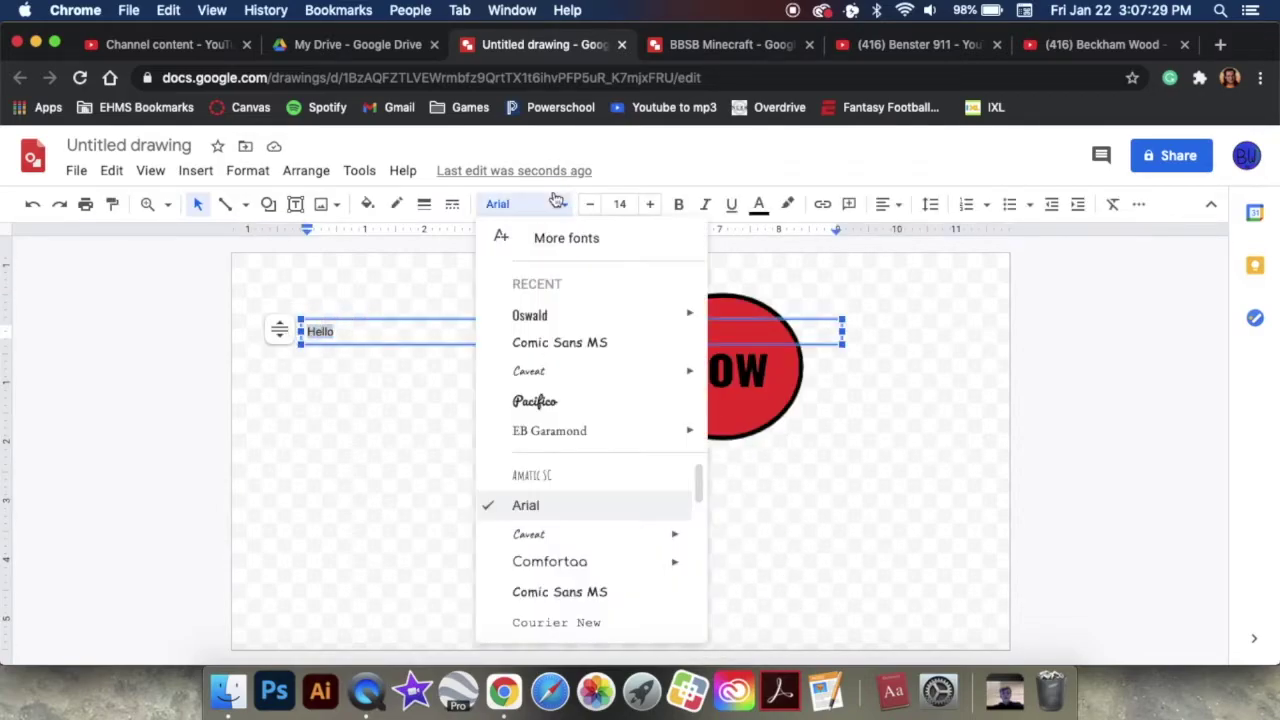
{"action": "left_click", "coordinate": [580, 342]}
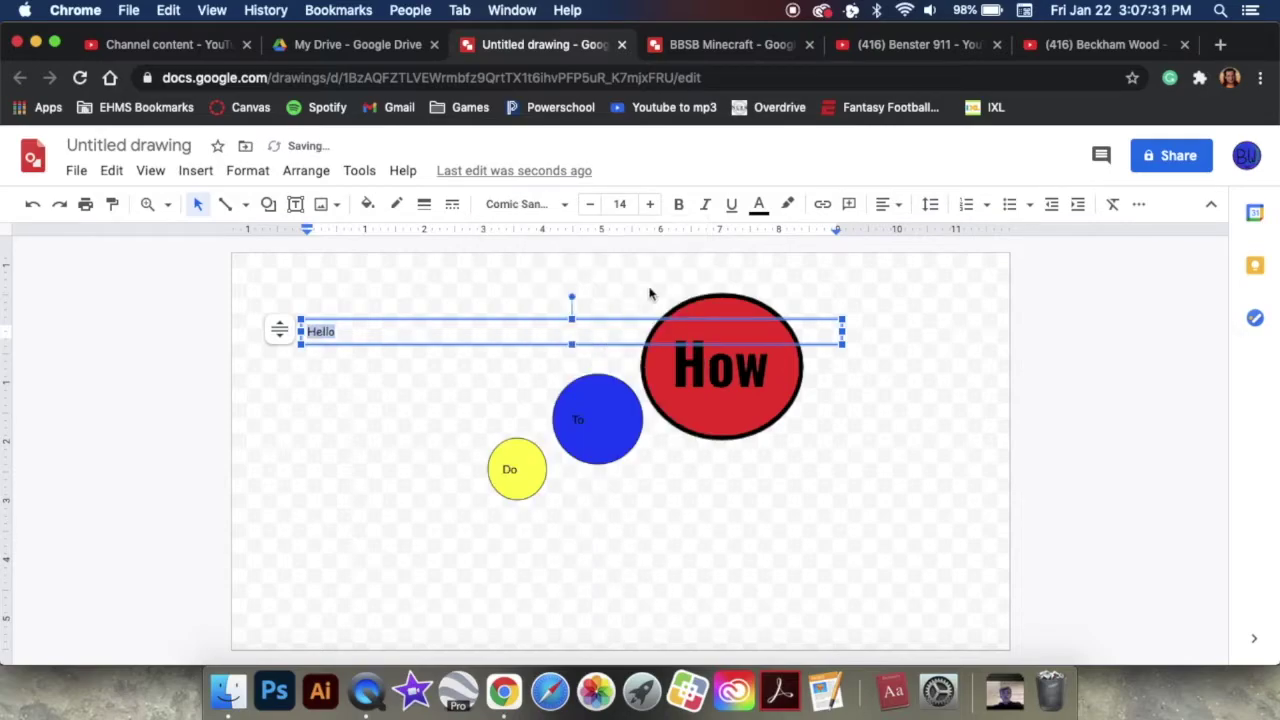
Step: Set the Hello text to font size 100
{"action": "left_click", "coordinate": [652, 204]}
{"action": "left_click", "coordinate": [652, 204]}
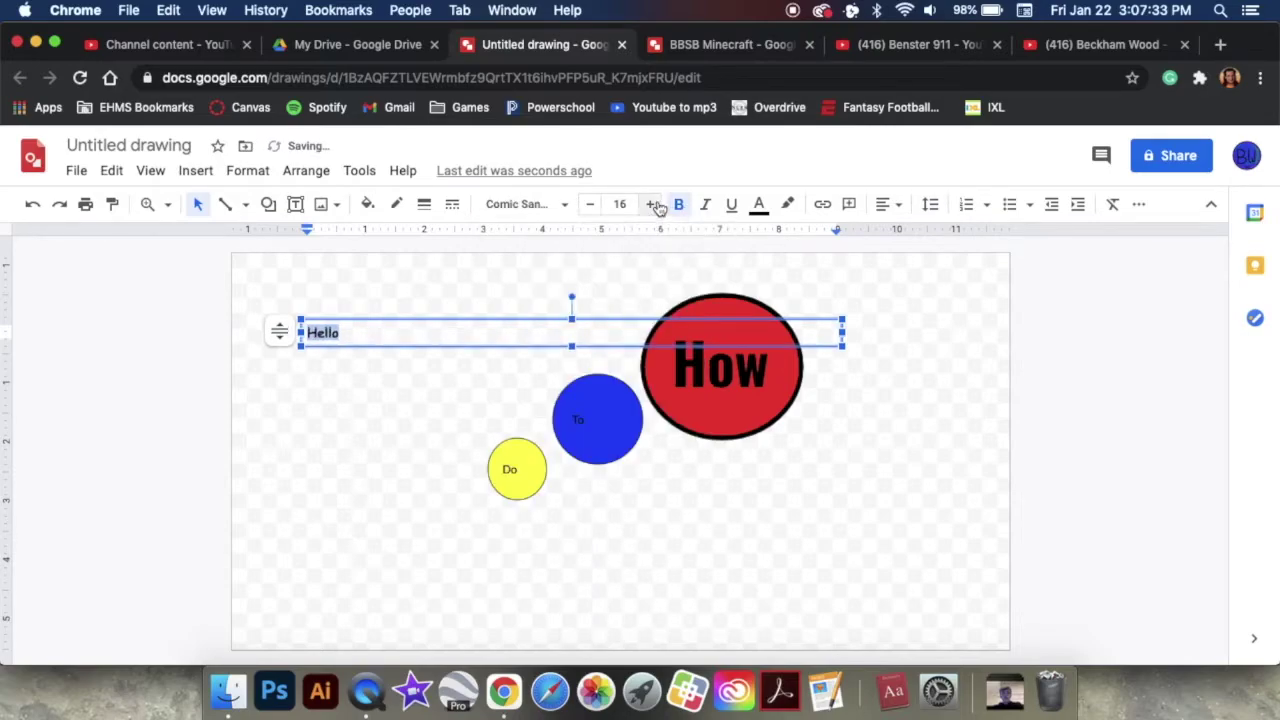
{"action": "left_click", "coordinate": [652, 204]}
{"action": "left_click", "coordinate": [652, 204]}
{"action": "left_click", "coordinate": [652, 204]}
{"action": "left_click", "coordinate": [652, 204]}
{"action": "left_click", "coordinate": [652, 204]}
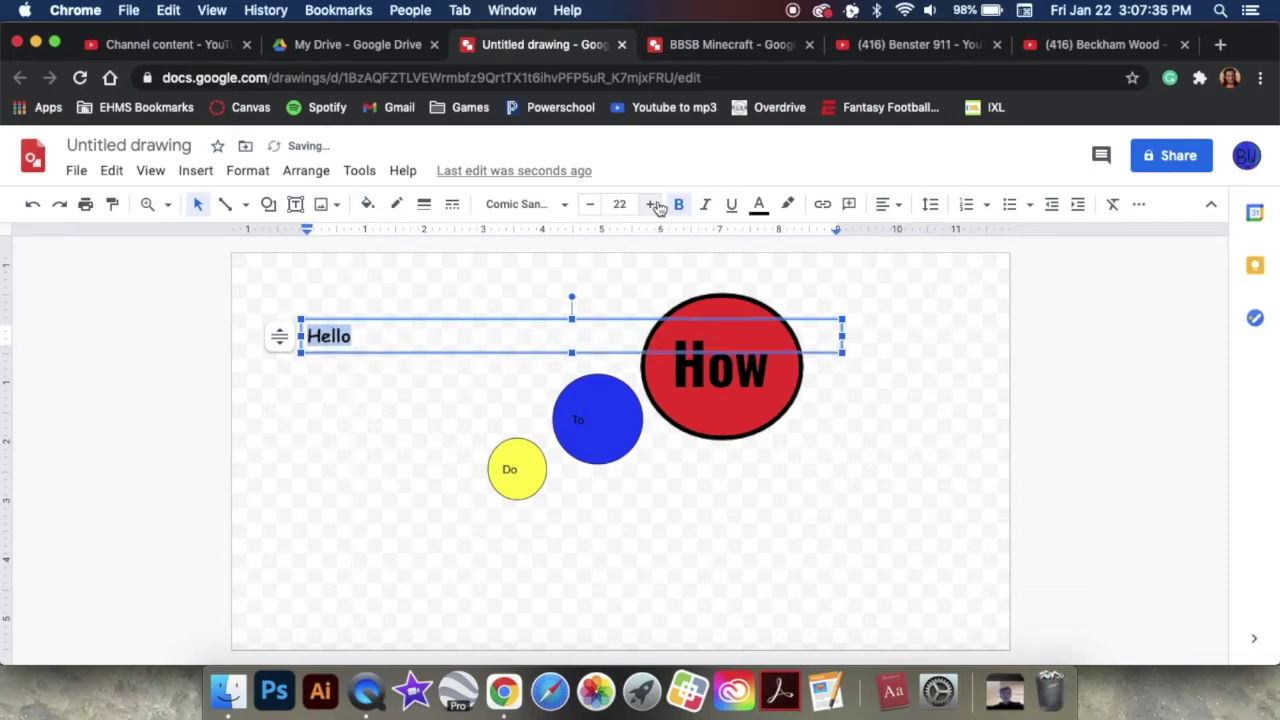
{"action": "left_click", "coordinate": [652, 204]}
{"action": "left_click", "coordinate": [652, 204]}
{"action": "left_click", "coordinate": [652, 204]}
{"action": "left_click", "coordinate": [626, 204]}
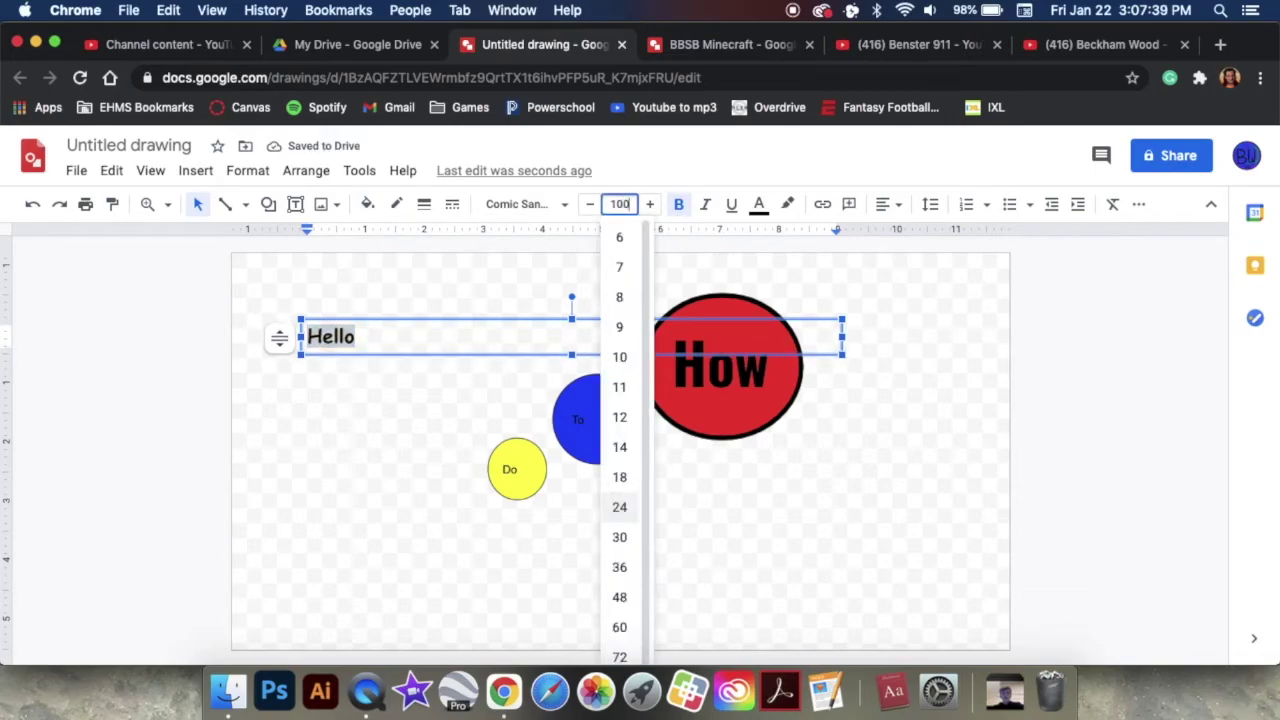
{"action": "type", "text": "100"}
{"action": "key", "text": "Return"}
Step: Move the Hello text box up into the page's top-left corner
{"action": "left_click", "coordinate": [494, 316]}
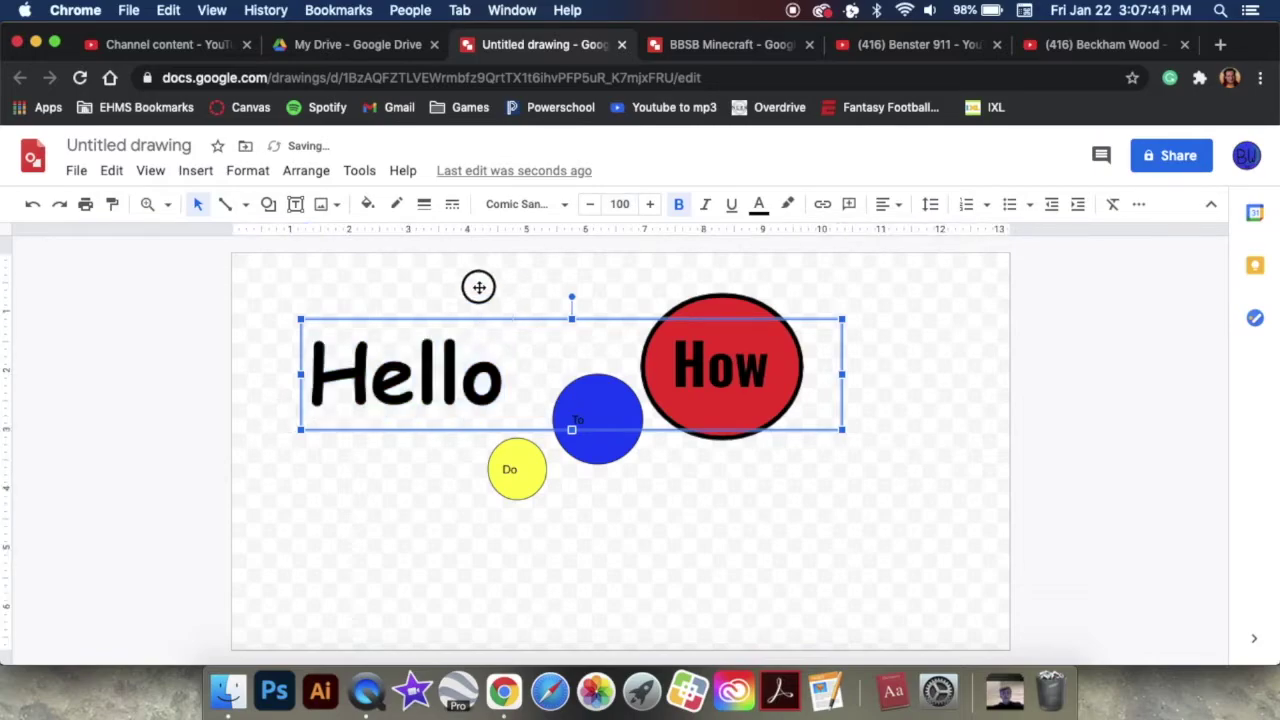
{"action": "left_click_drag", "start_coordinate": [479, 287], "coordinate": [440, 252]}
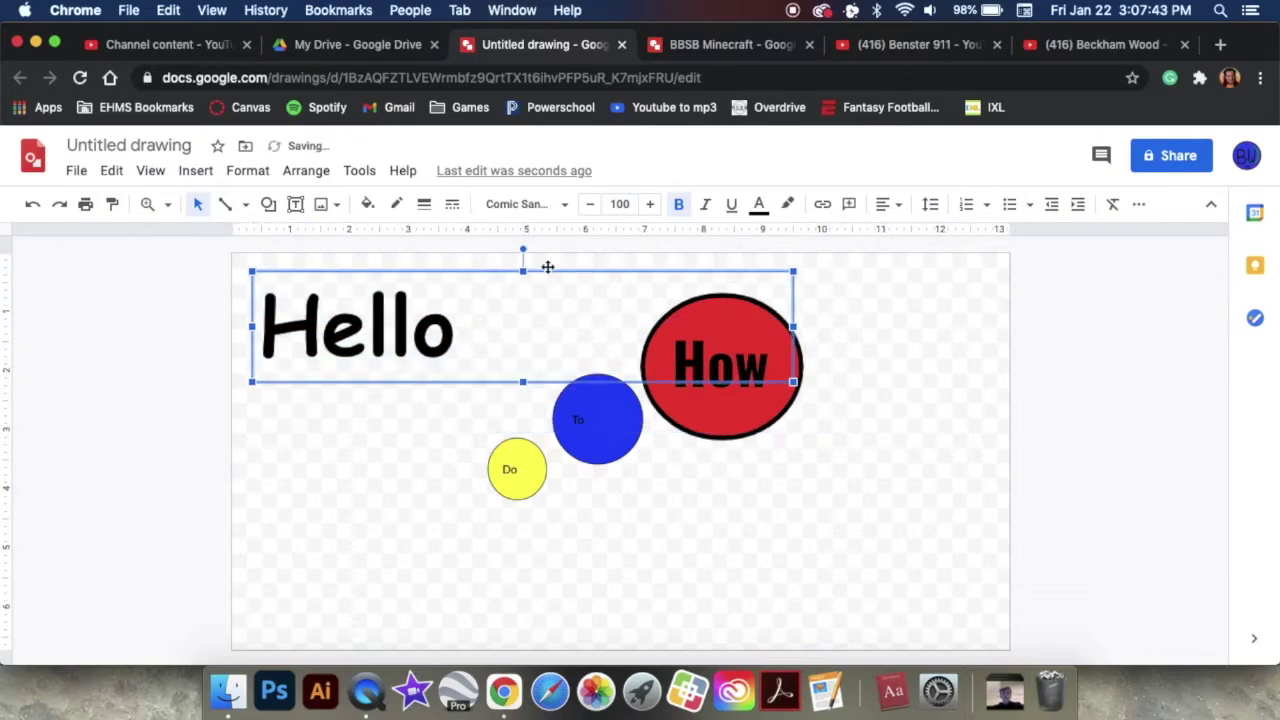
{"action": "left_click", "coordinate": [910, 431]}
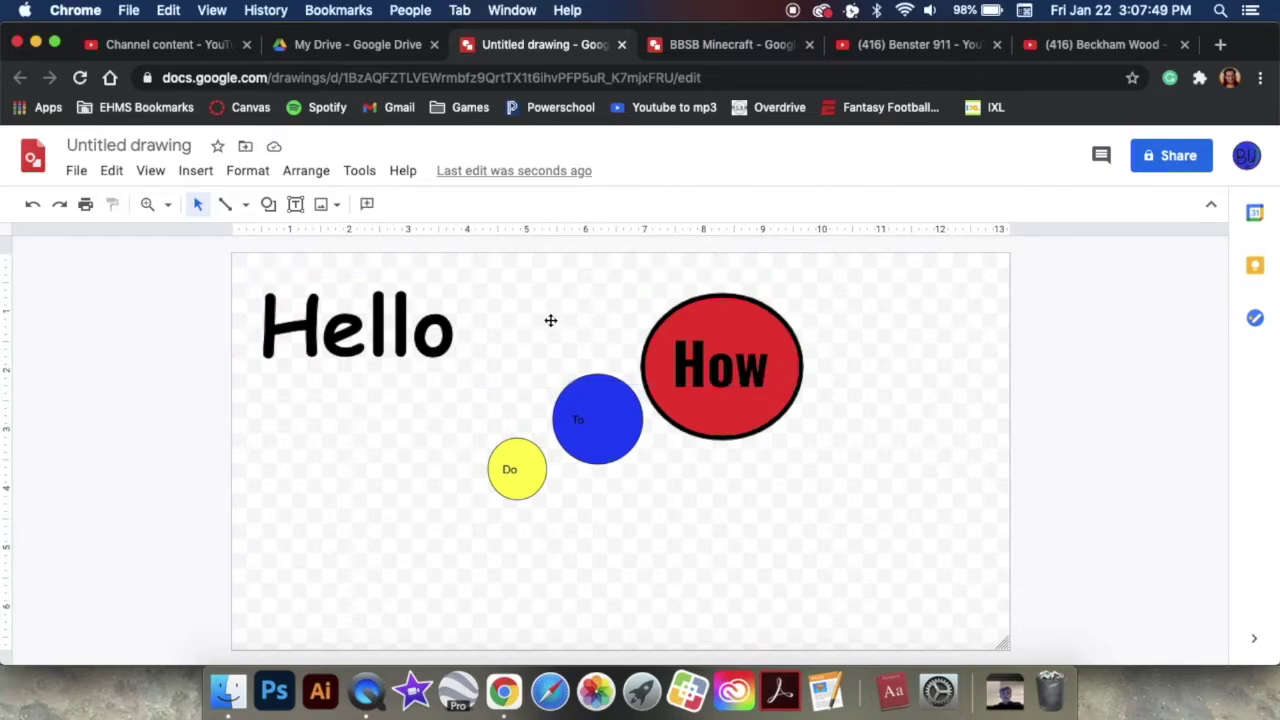
{"action": "left_click", "coordinate": [489, 326]}
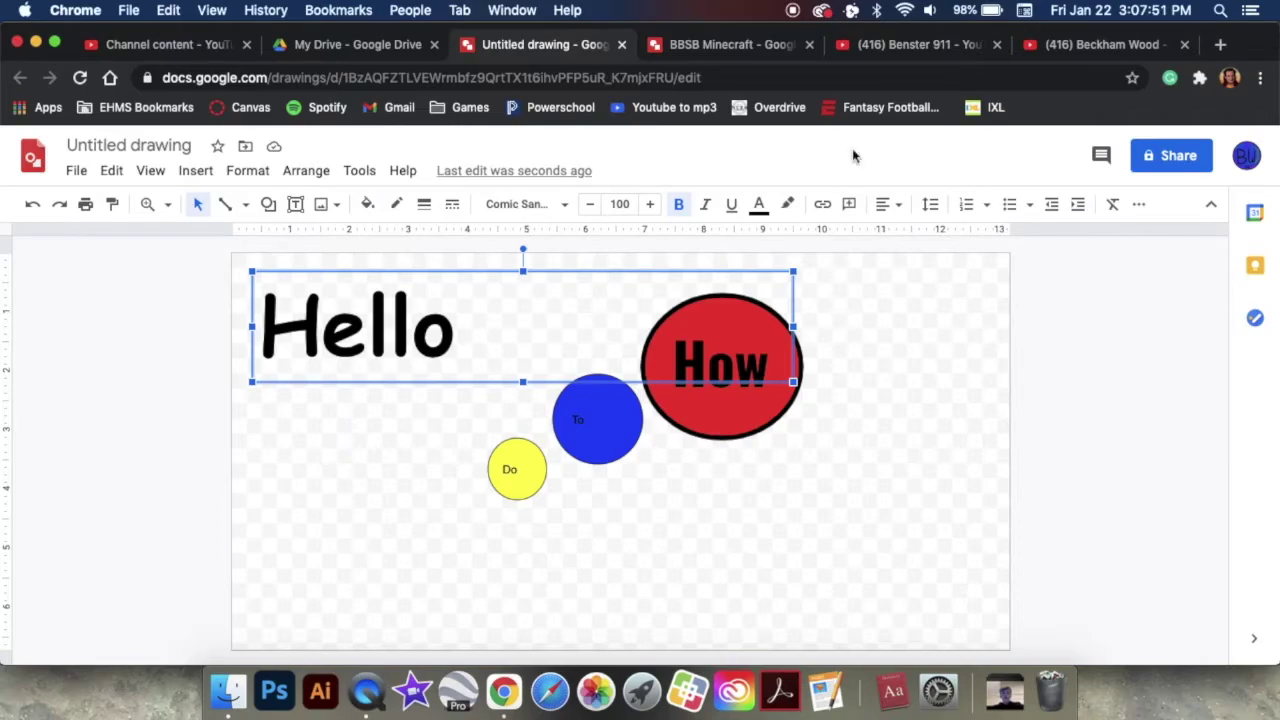
{"action": "left_click", "coordinate": [582, 303]}
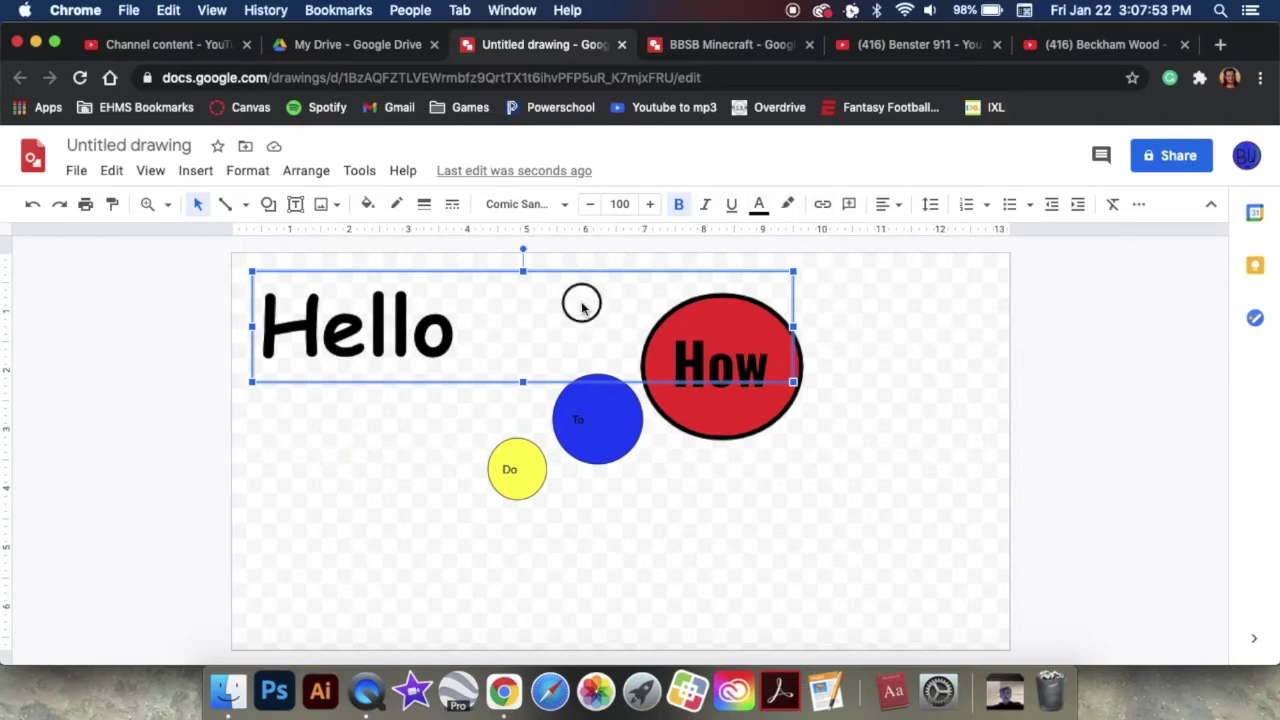
Step: Highlight Hello and change its text colour to red
{"action": "left_click", "coordinate": [582, 303]}
{"action": "left_click_drag", "start_coordinate": [582, 303], "coordinate": [254, 287]}
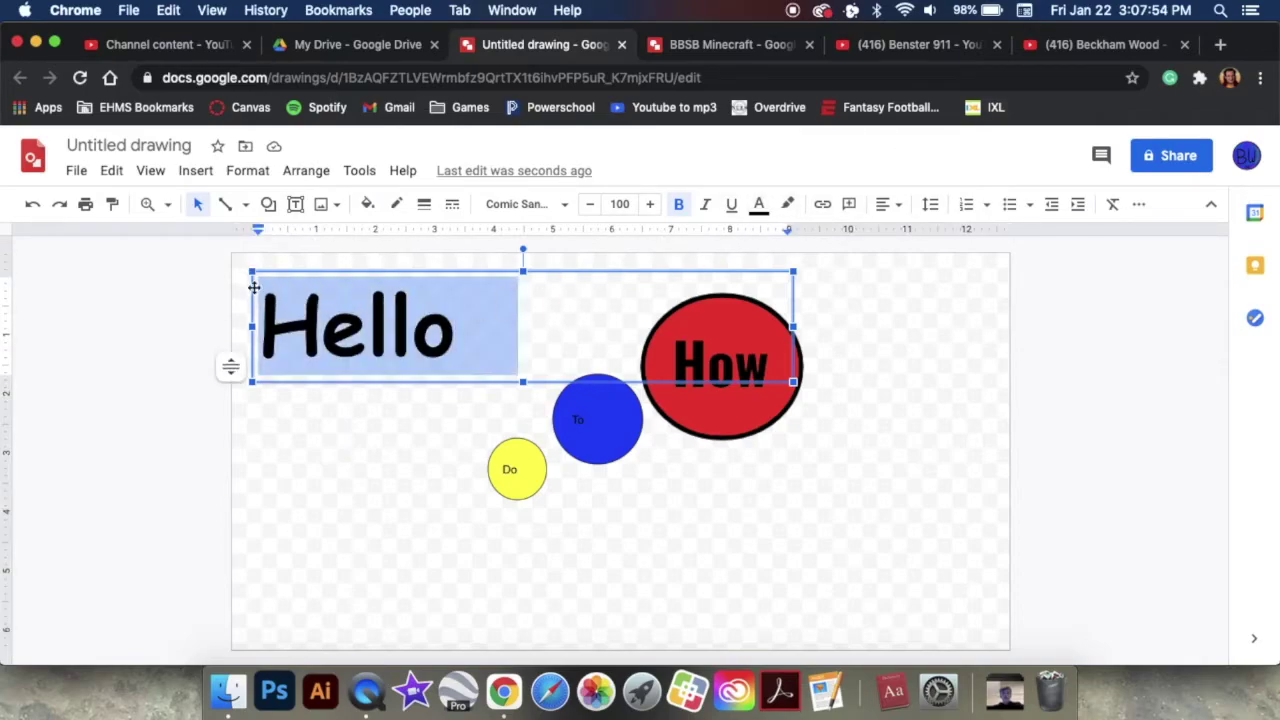
{"action": "left_click", "coordinate": [759, 206]}
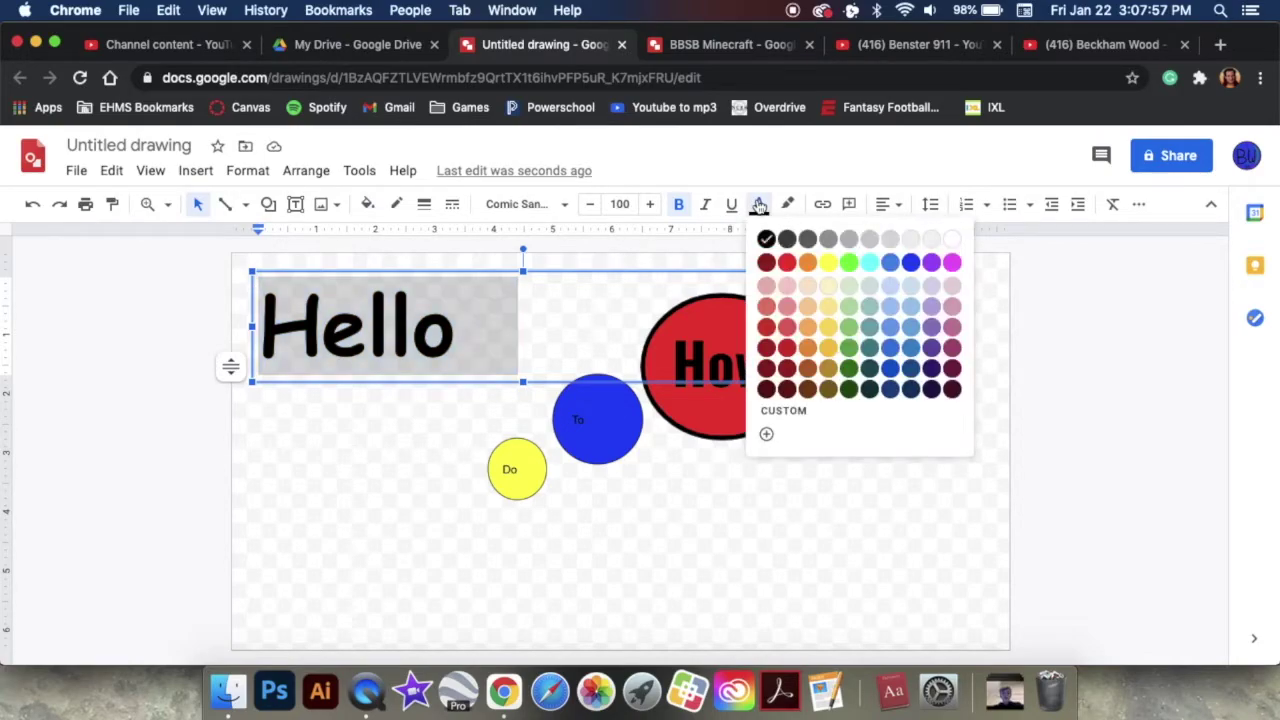
{"action": "left_click", "coordinate": [806, 263]}
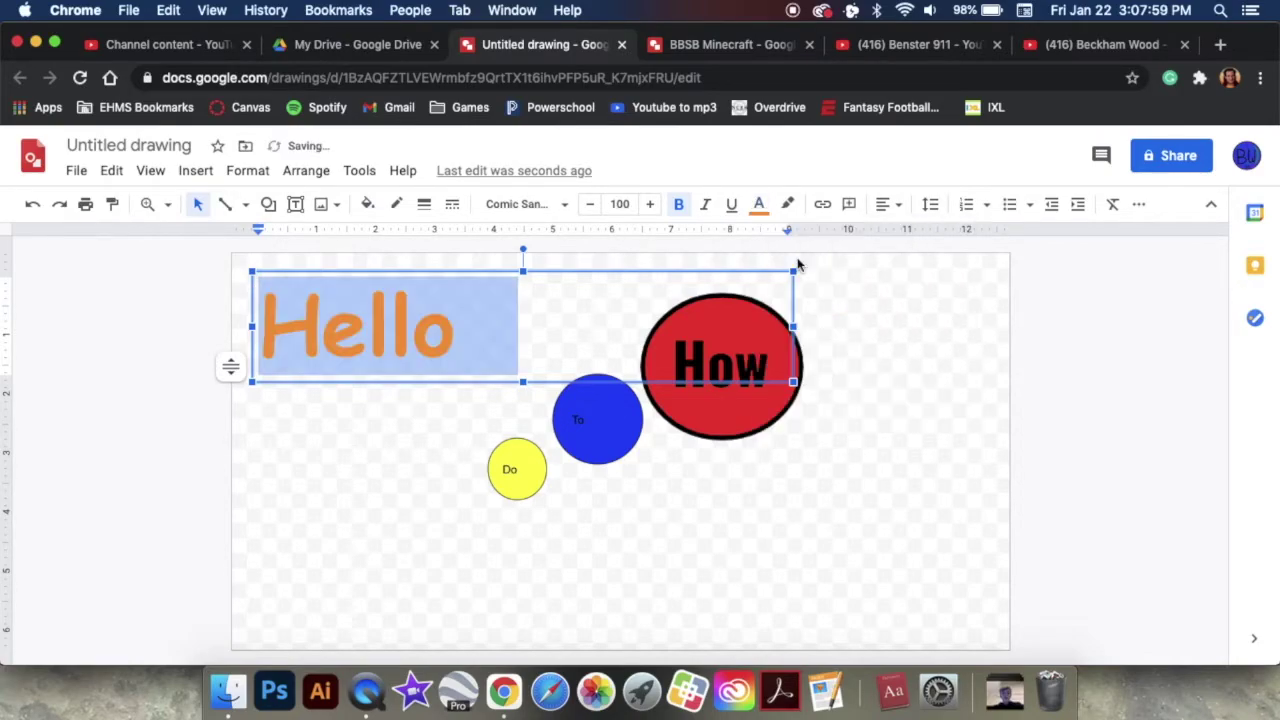
{"action": "left_click", "coordinate": [767, 208]}
{"action": "left_click", "coordinate": [788, 262]}
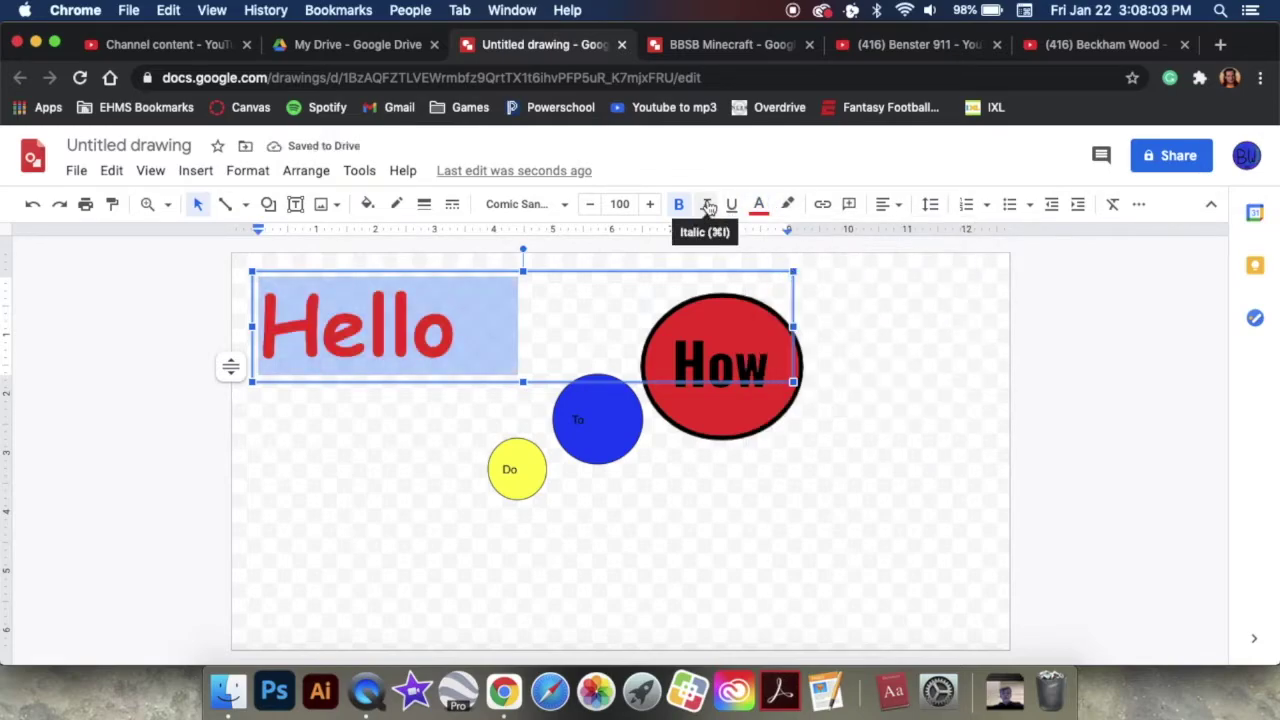
Step: Make Hello italic and underlined
{"action": "left_click", "coordinate": [707, 205]}
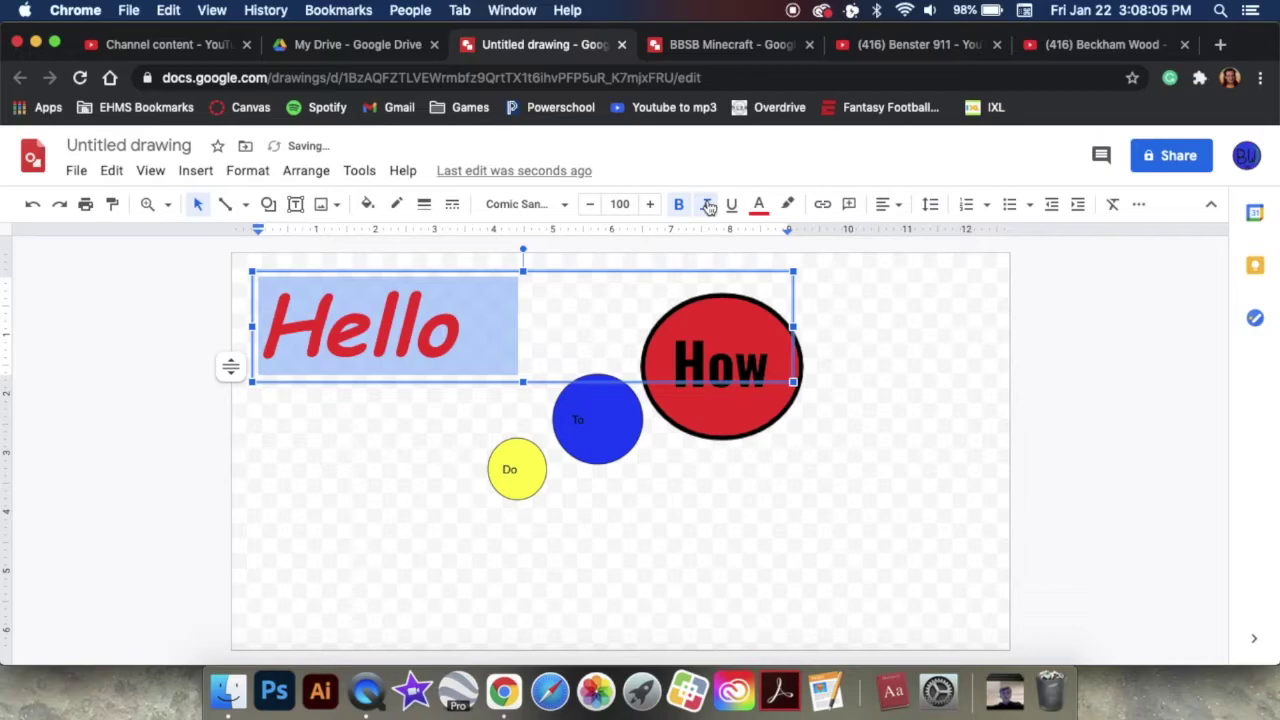
{"action": "left_click", "coordinate": [707, 205]}
{"action": "double_click", "coordinate": [707, 205]}
{"action": "left_click", "coordinate": [707, 205]}
{"action": "left_click", "coordinate": [707, 205]}
{"action": "left_click", "coordinate": [707, 205]}
{"action": "left_click", "coordinate": [707, 205]}
{"action": "left_click", "coordinate": [707, 205]}
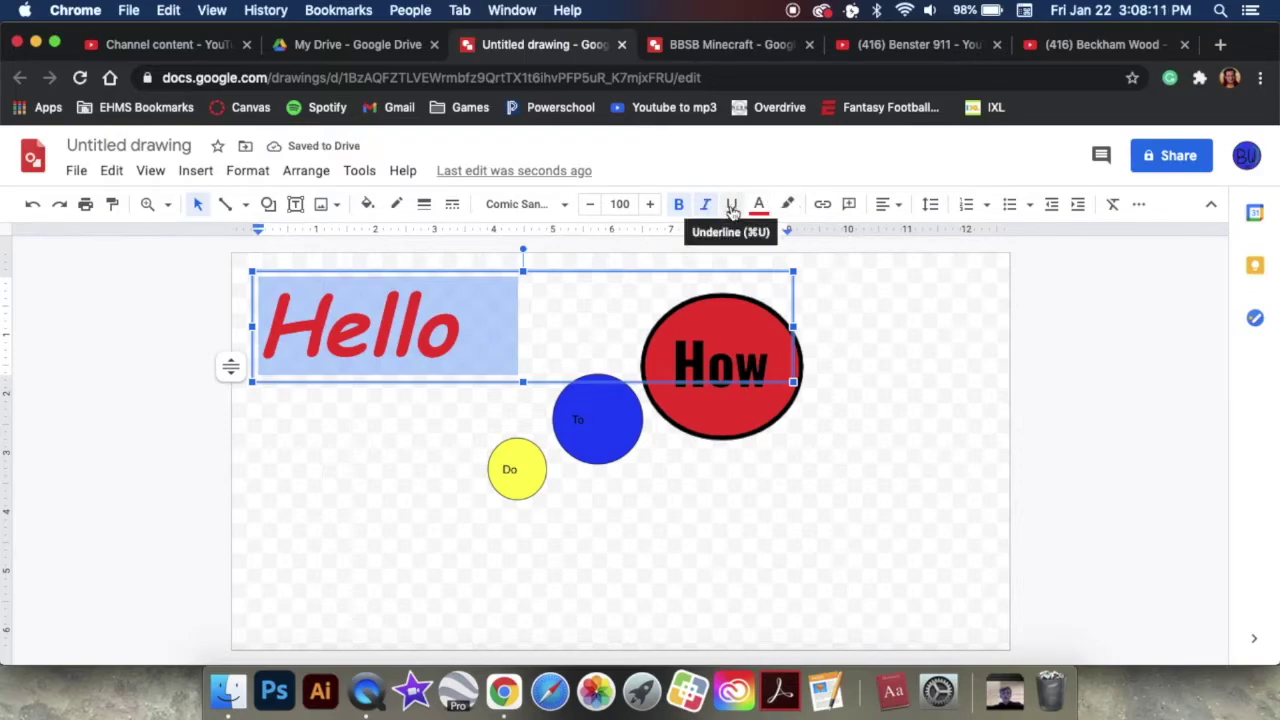
{"action": "left_click", "coordinate": [732, 206]}
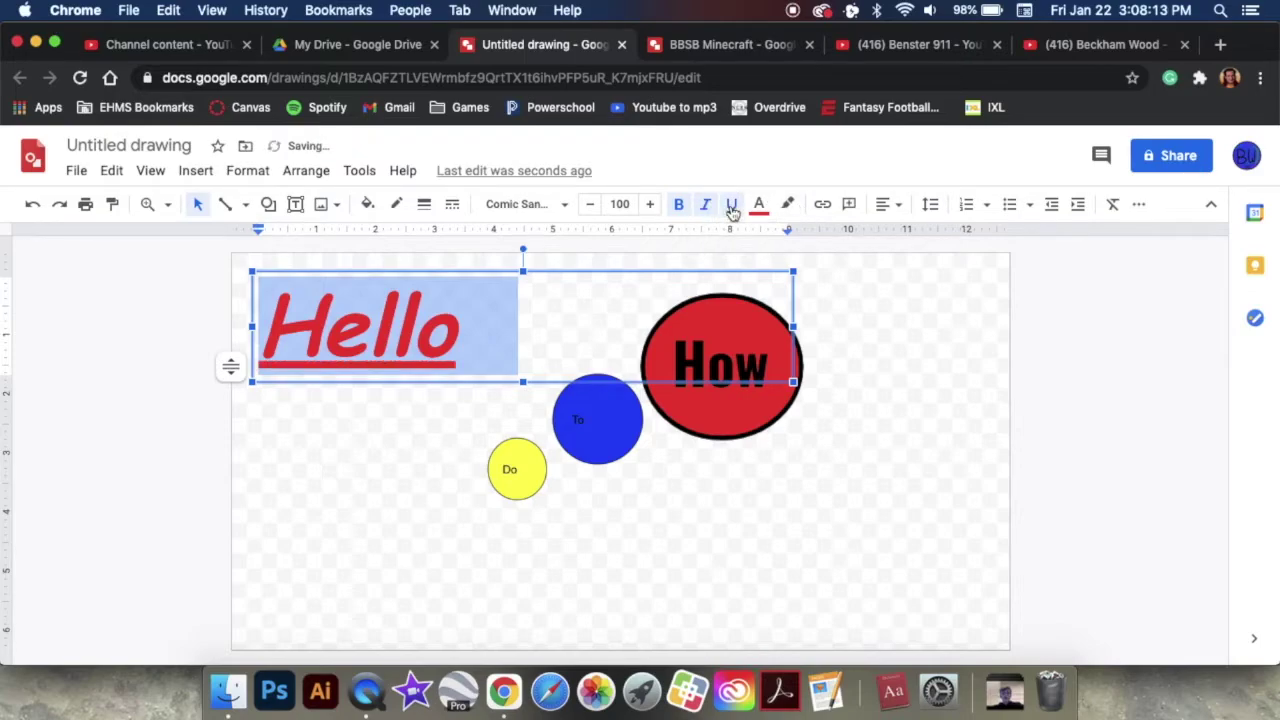
{"action": "left_click", "coordinate": [395, 206]}
Step: Give the Hello box a black border and narrow it from its right side
{"action": "left_click", "coordinate": [400, 262]}
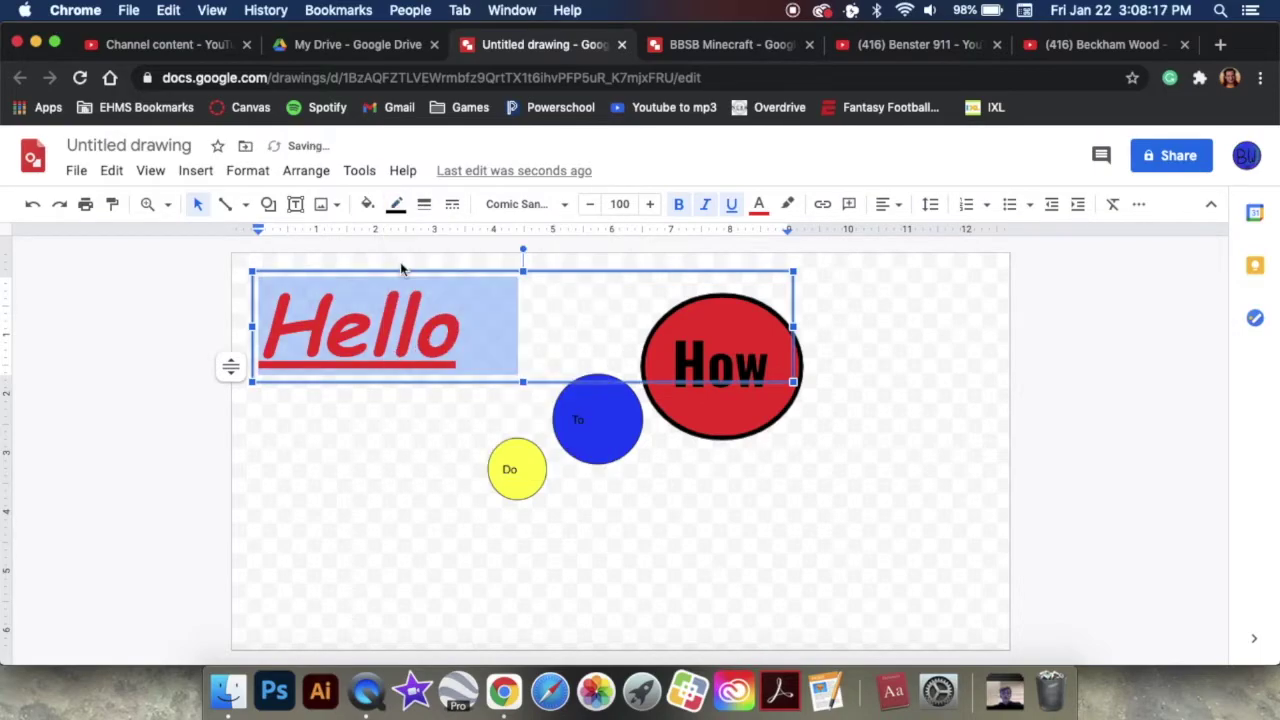
{"action": "left_click", "coordinate": [157, 329]}
{"action": "left_click", "coordinate": [416, 309]}
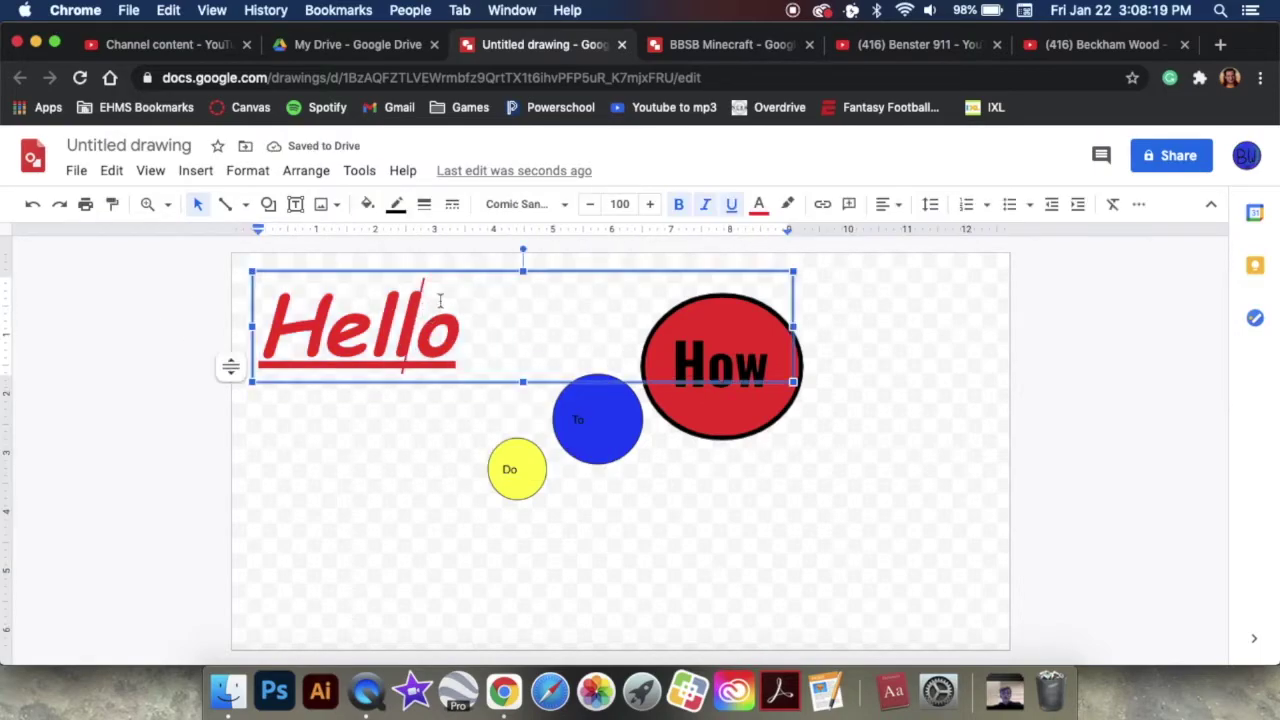
{"action": "left_click_drag", "start_coordinate": [793, 326], "coordinate": [503, 348]}
{"action": "left_click", "coordinate": [157, 430]}
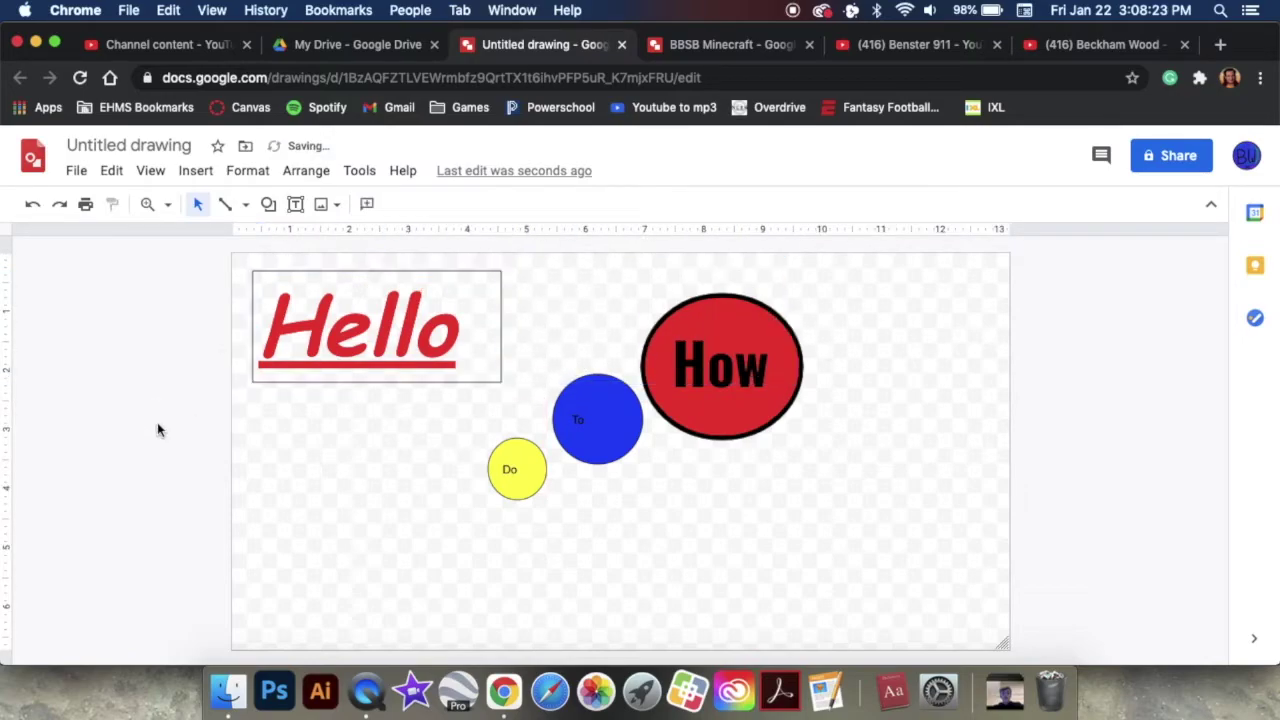
Step: Fill the Hello box with white and trim its width to hug the word
{"action": "left_click", "coordinate": [468, 317]}
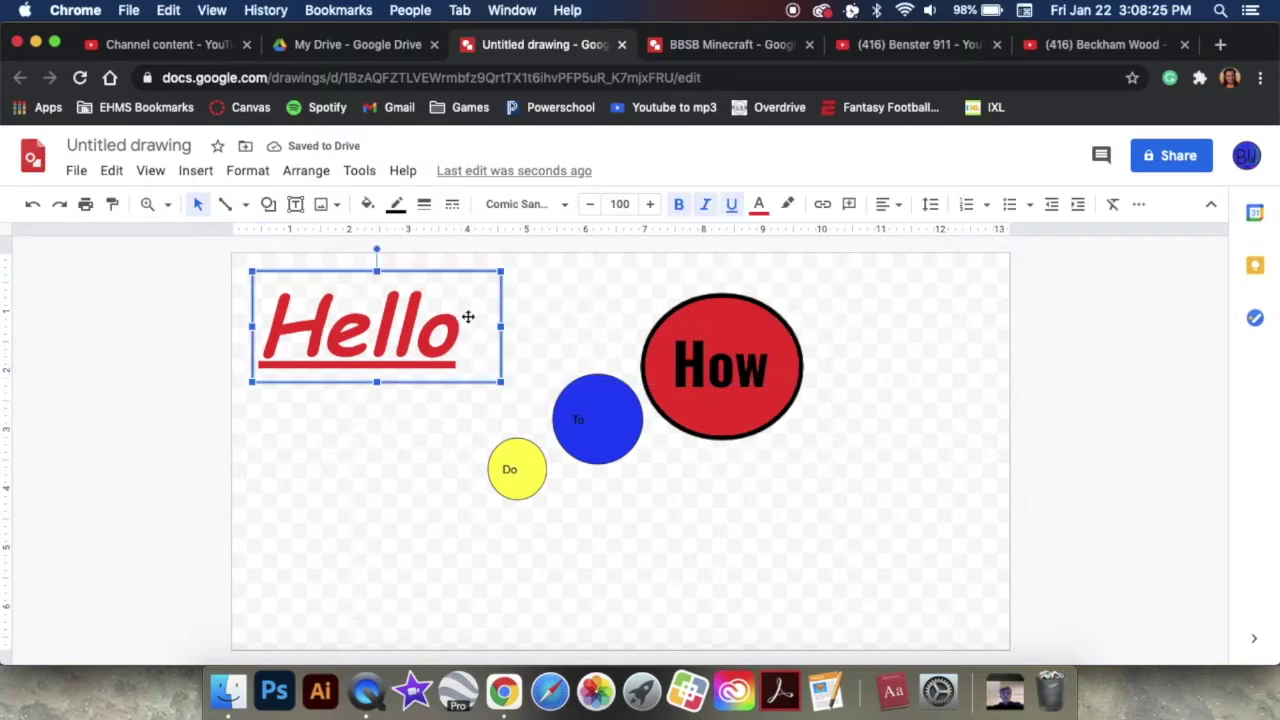
{"action": "left_click", "coordinate": [367, 204]}
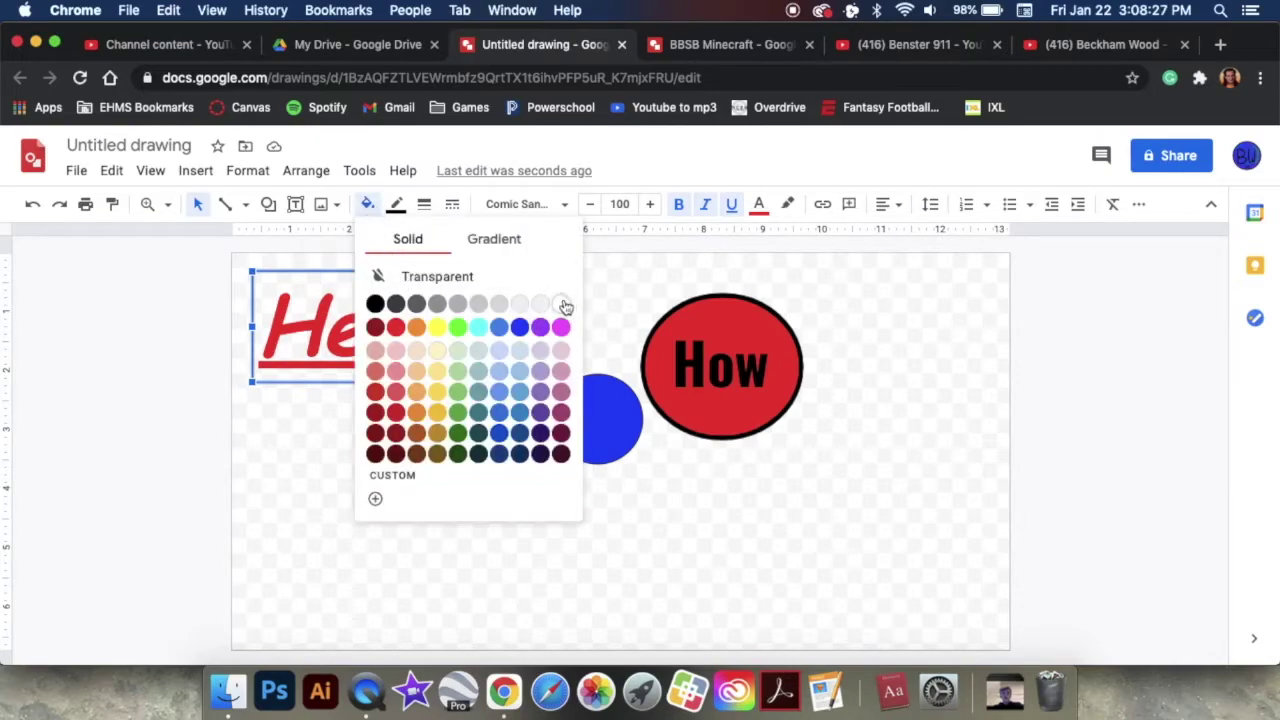
{"action": "left_click", "coordinate": [565, 306]}
{"action": "left_click", "coordinate": [220, 319]}
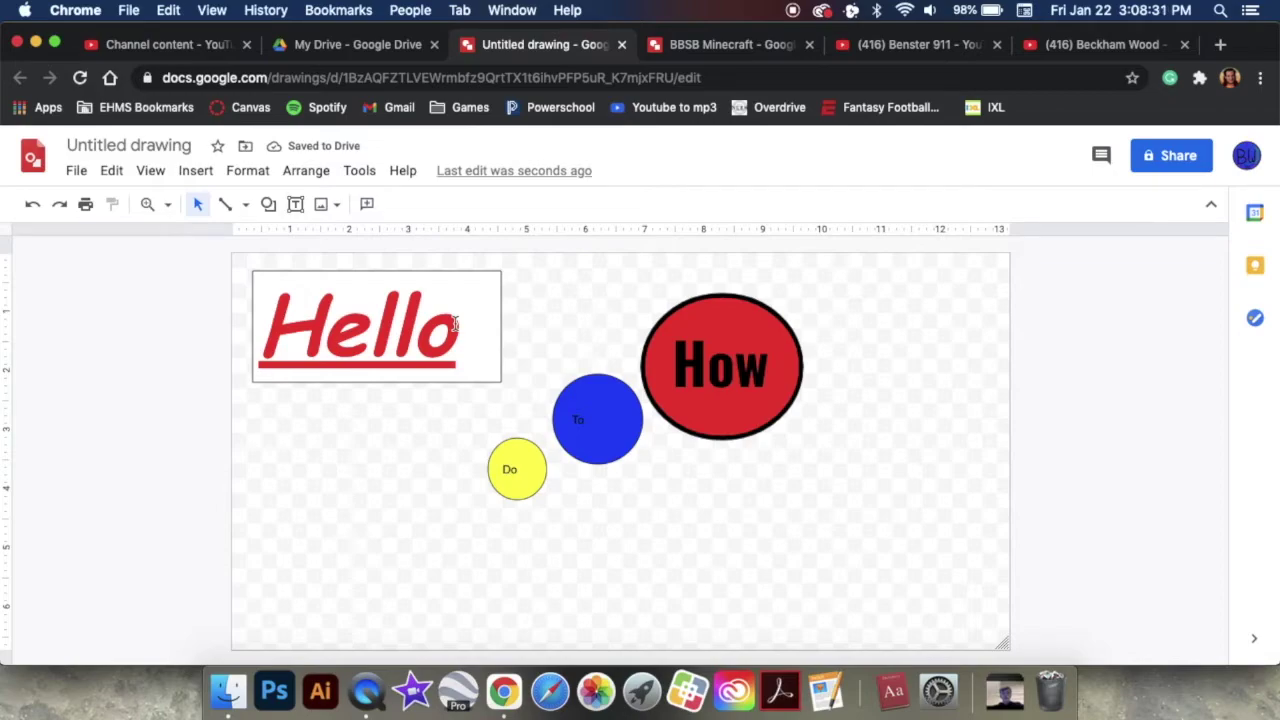
{"action": "left_click", "coordinate": [490, 328]}
{"action": "left_click_drag", "start_coordinate": [501, 326], "coordinate": [483, 325]}
{"action": "left_click", "coordinate": [148, 458]}
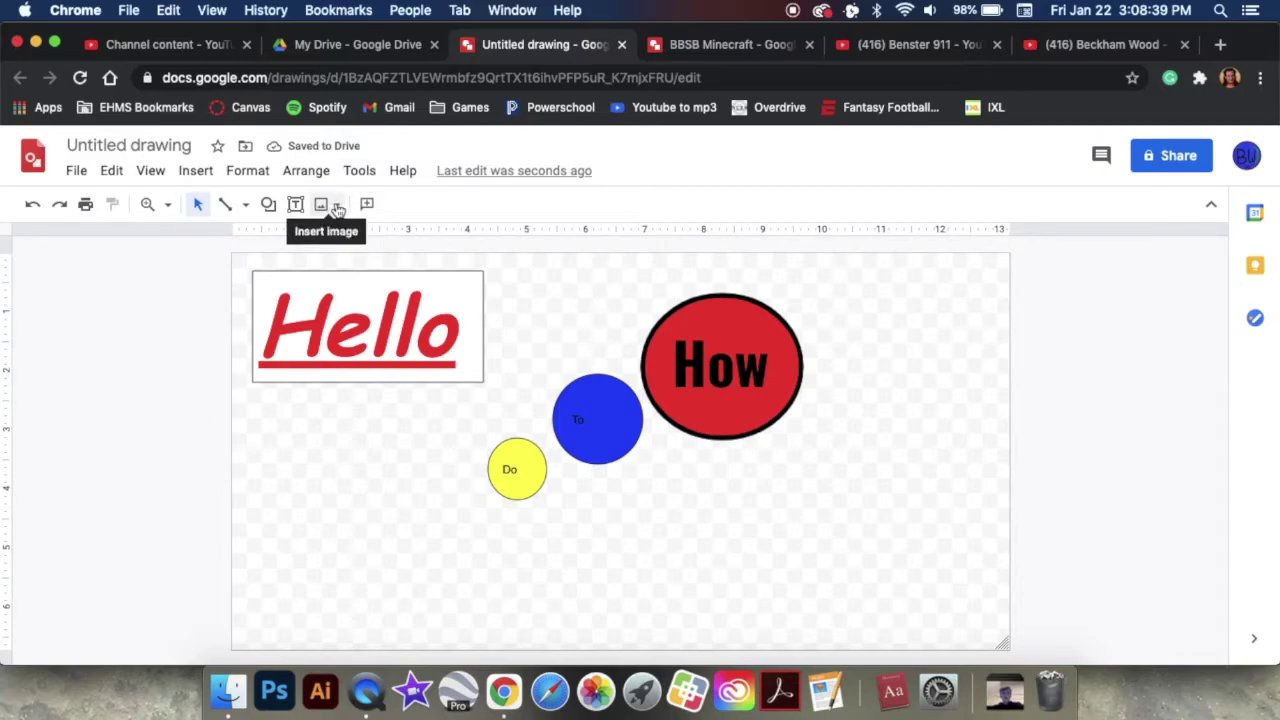
Step: Open the Search the web image panel via Insert > Image
{"action": "left_click", "coordinate": [338, 206]}
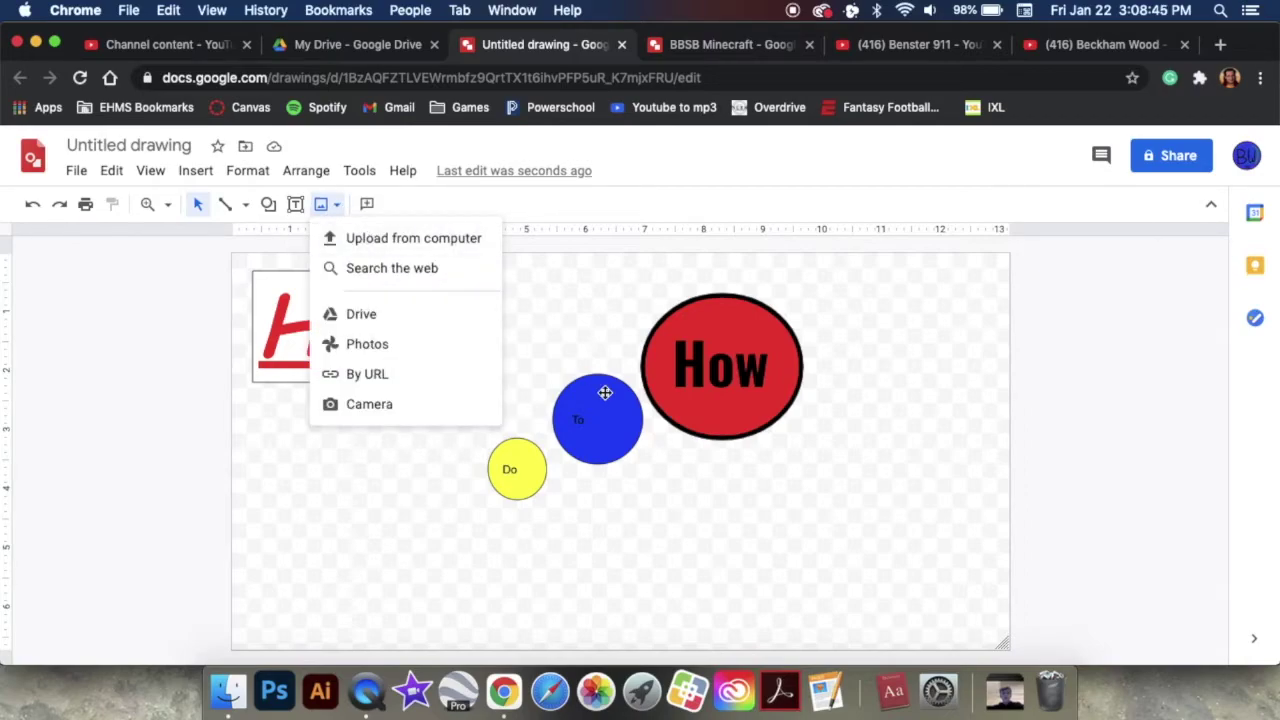
{"action": "left_click", "coordinate": [200, 172]}
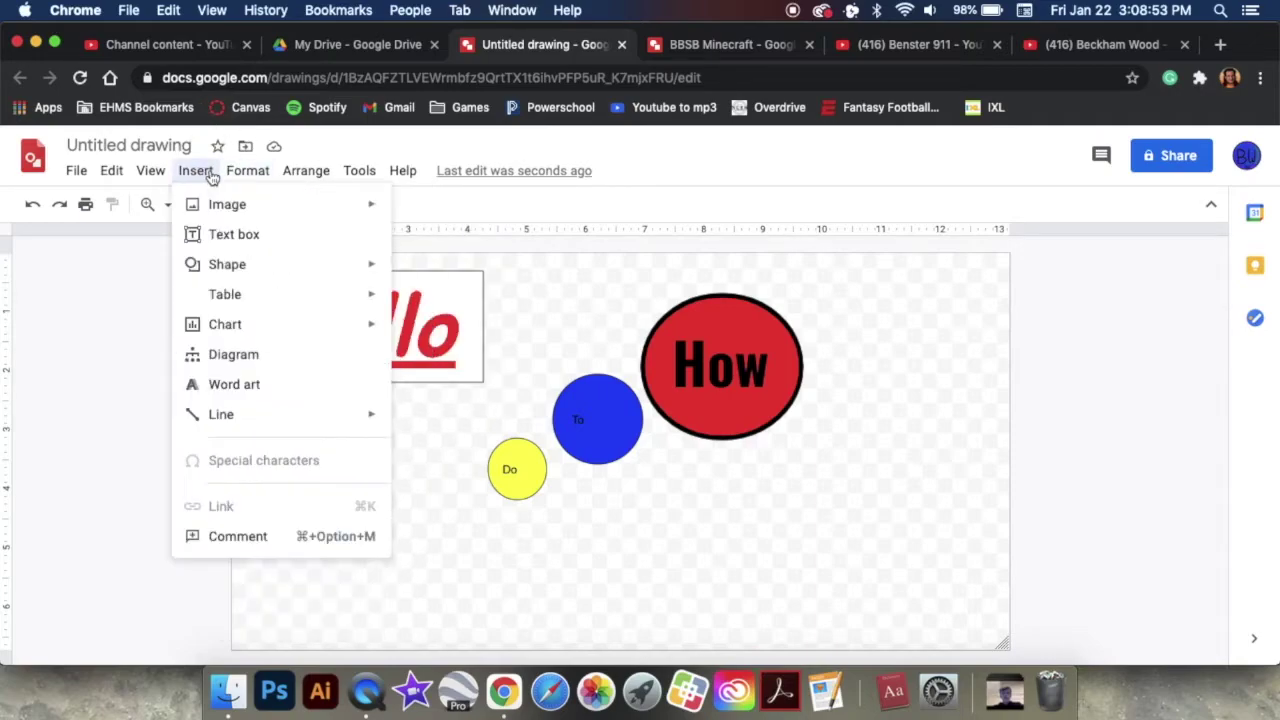
{"action": "mouse_move", "coordinate": [220, 205]}
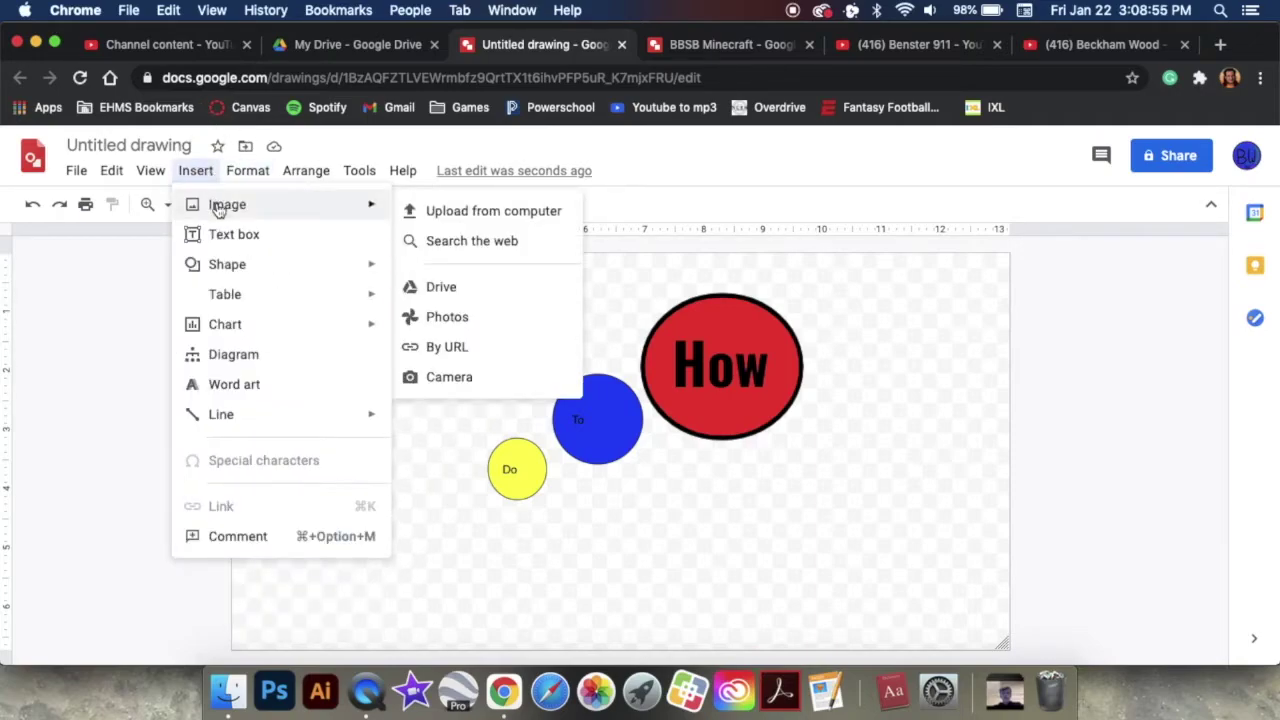
{"action": "left_click", "coordinate": [453, 243]}
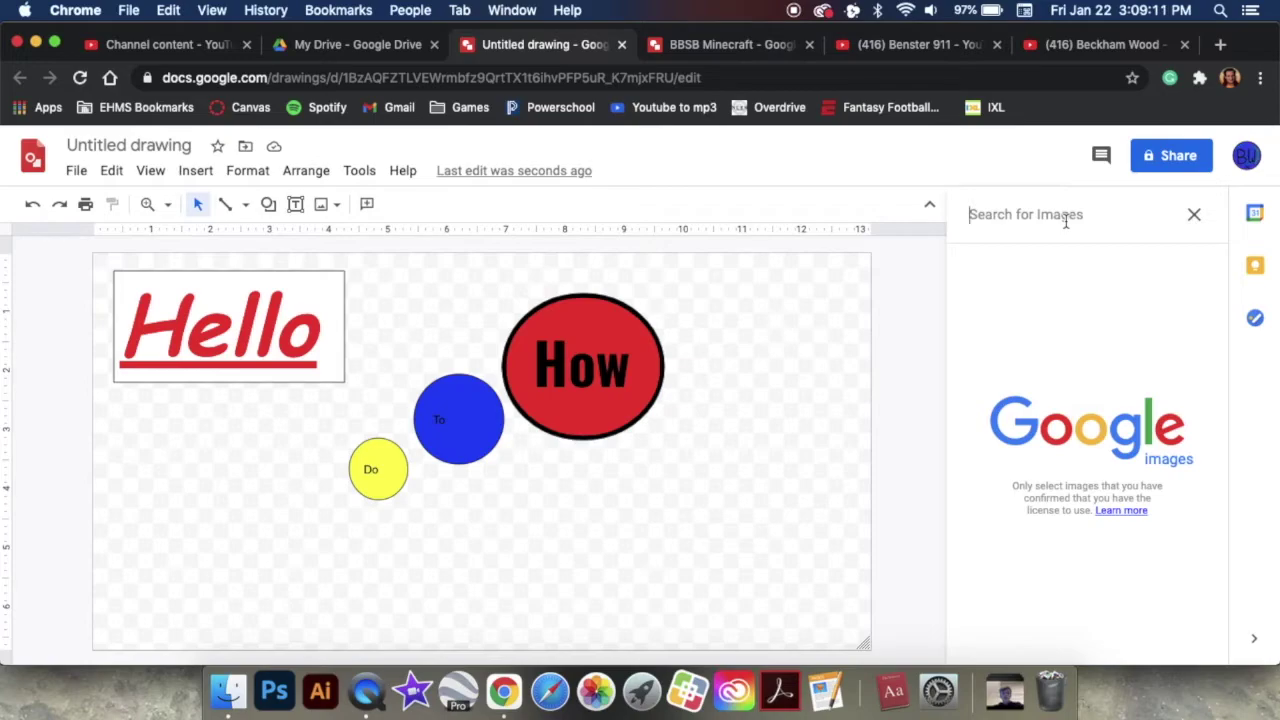
Step: Search the web images for 'Minecraft pig png'
{"action": "type", "text": "Minecr"}
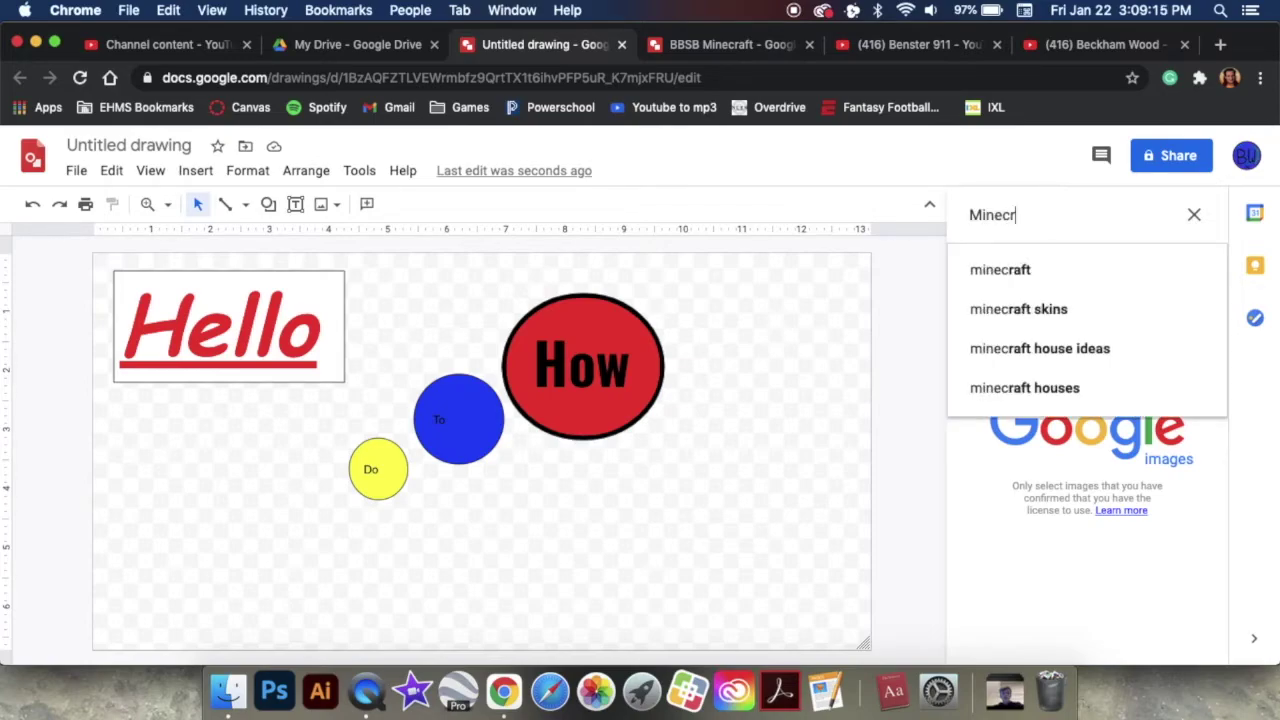
{"action": "type", "text": "aft pig"}
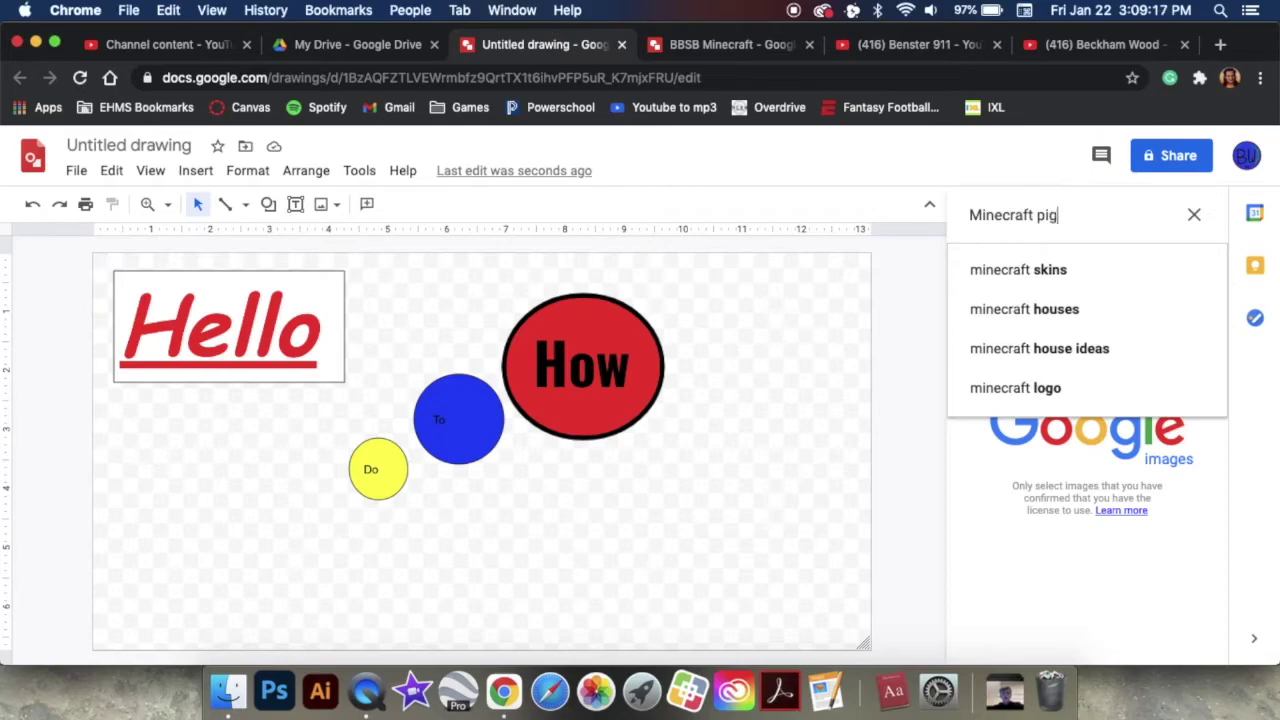
{"action": "key", "text": "Return"}
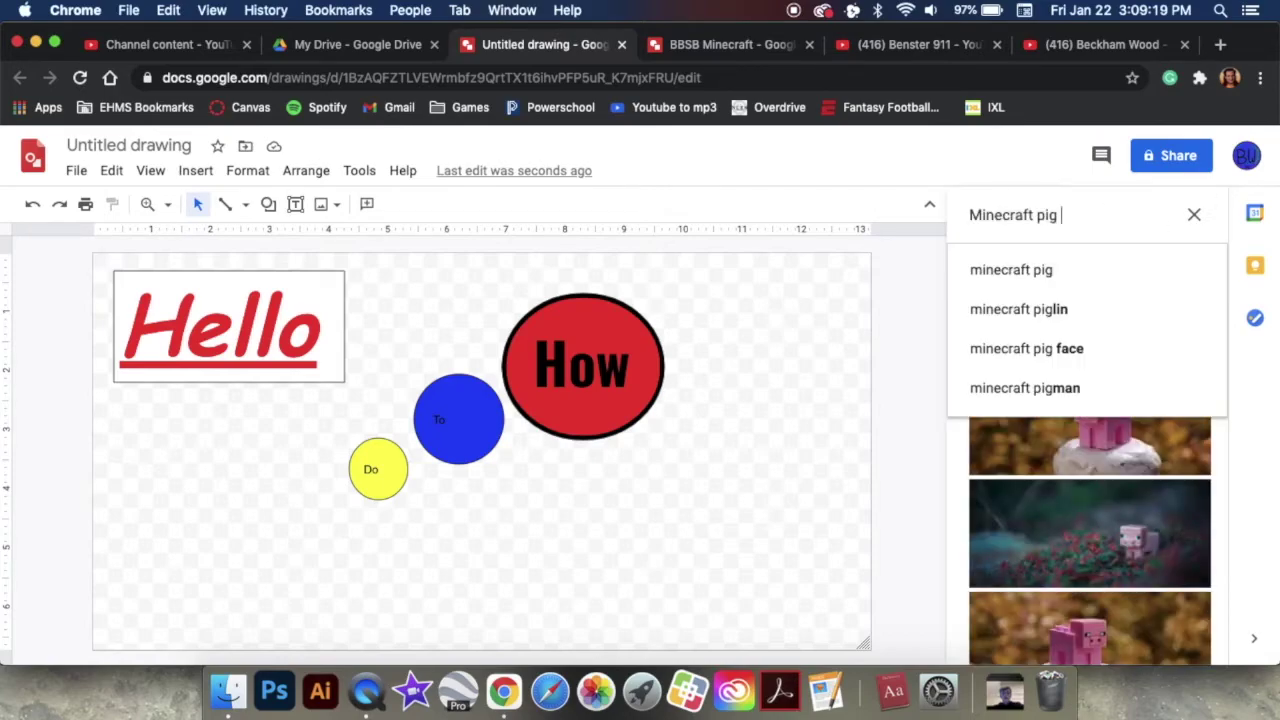
{"action": "type", "text": "png"}
{"action": "key", "text": "Return"}
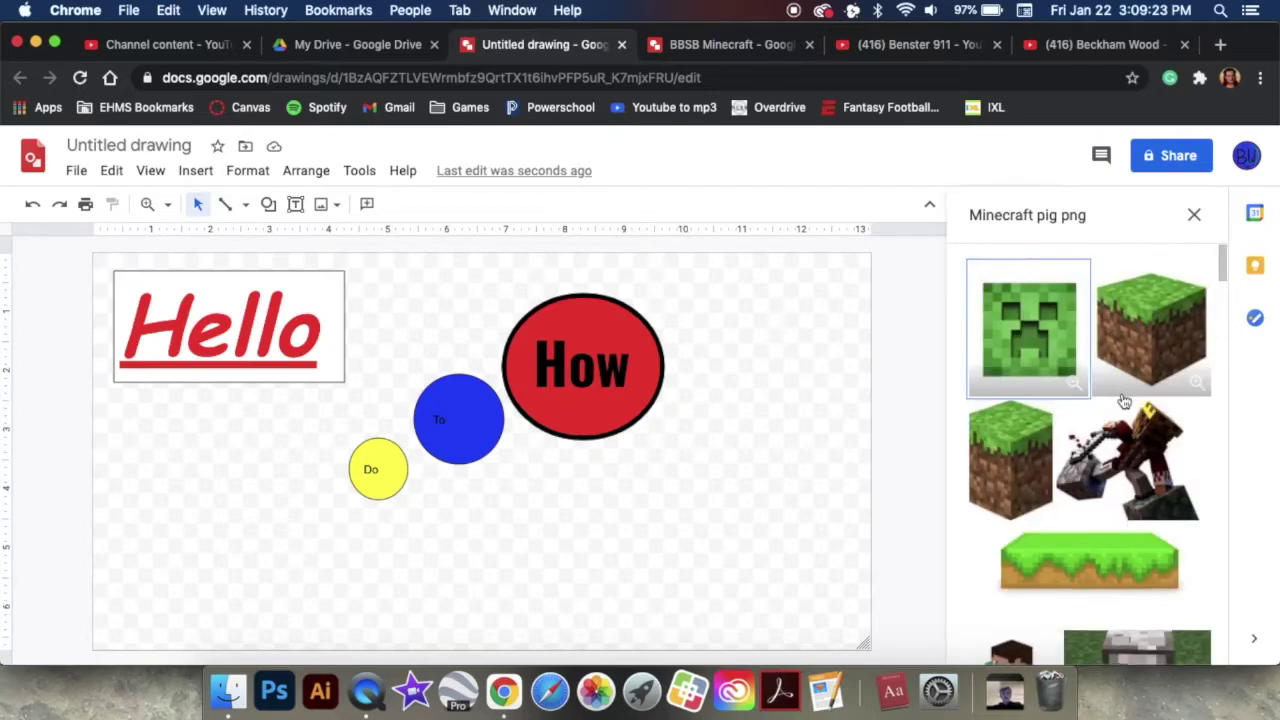
Step: Pick the creeper and grass block images and insert both into the drawing
{"action": "scroll", "coordinate": [1124, 400], "scroll_direction": "down", "scroll_amount": 5}
{"action": "scroll", "coordinate": [1135, 300], "scroll_direction": "up", "scroll_amount": 5}
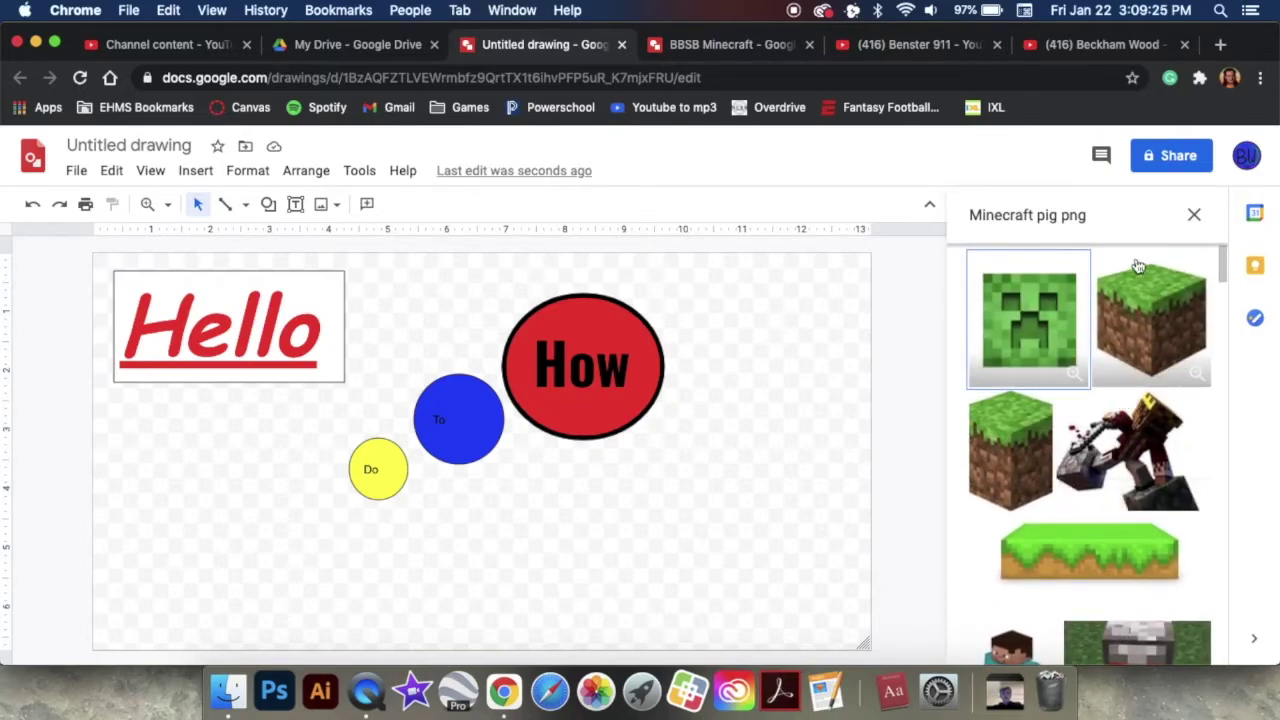
{"action": "left_click", "coordinate": [1035, 346]}
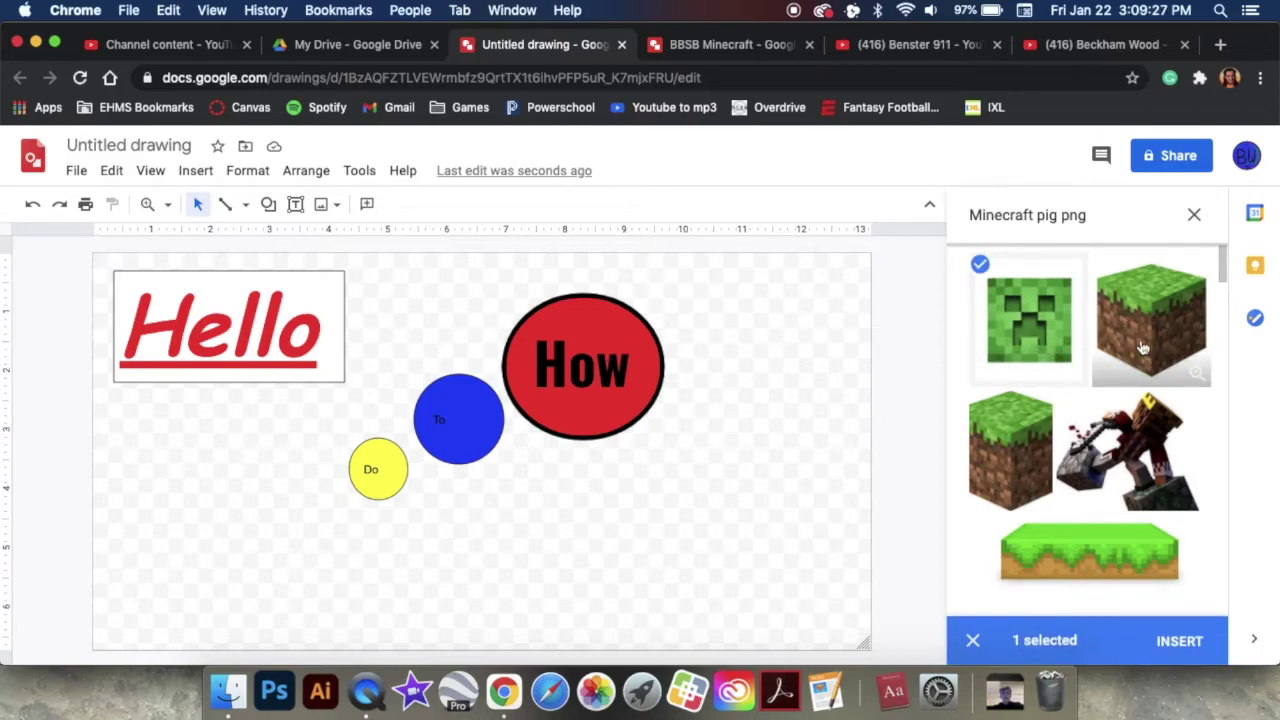
{"action": "left_click", "coordinate": [1143, 347]}
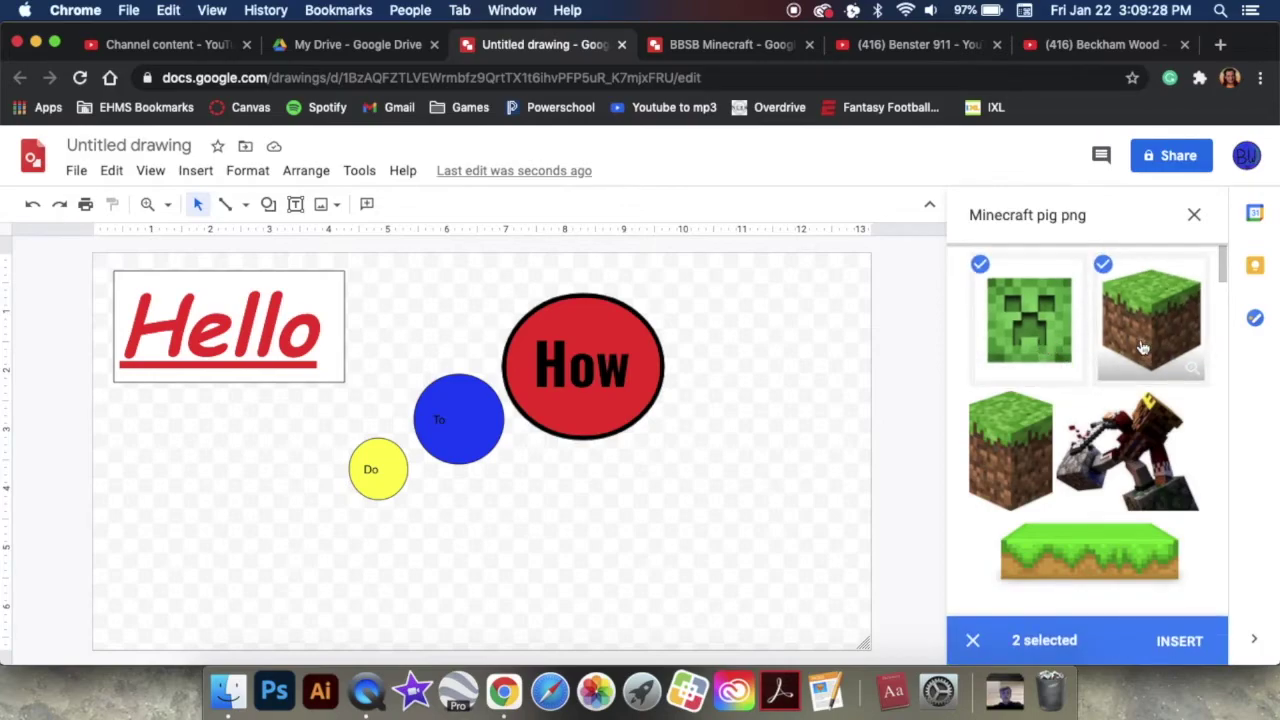
{"action": "left_click", "coordinate": [1179, 641]}
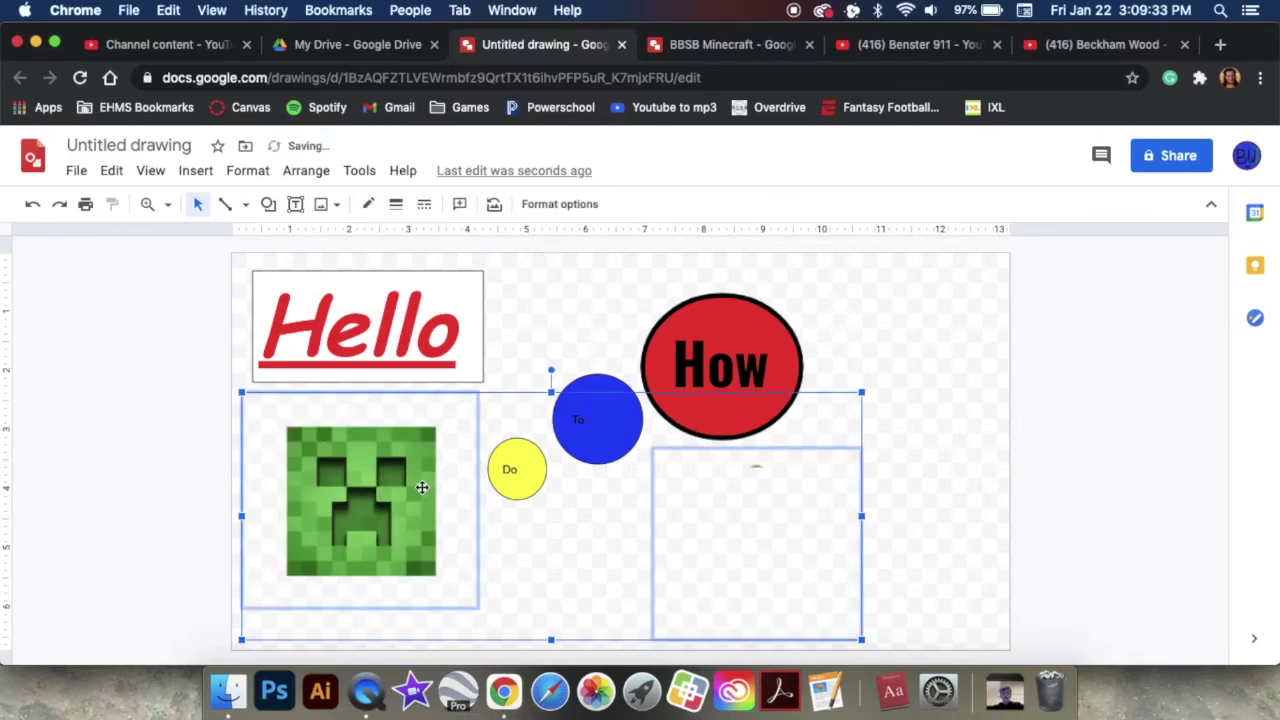
Step: Enlarge the creeper image and place it in the bottom-left corner
{"action": "left_click", "coordinate": [942, 397]}
{"action": "left_click_drag", "start_coordinate": [400, 463], "coordinate": [360, 543]}
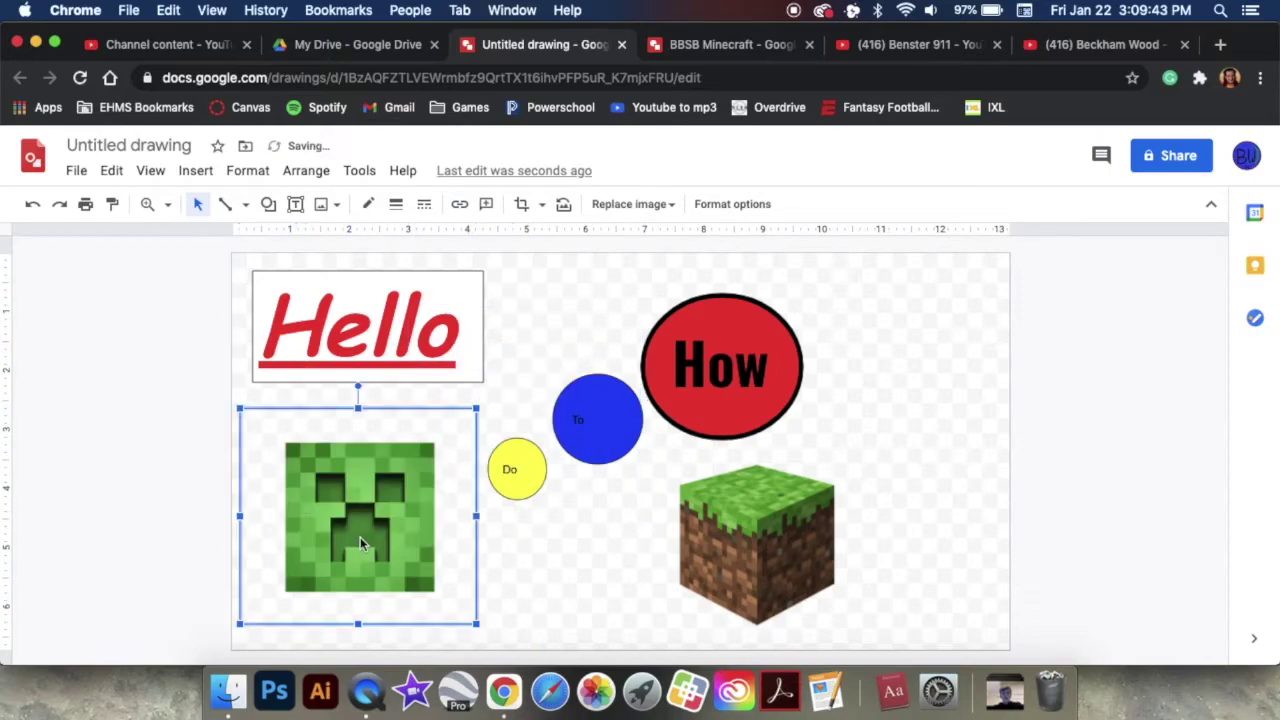
{"action": "left_click_drag", "start_coordinate": [476, 410], "coordinate": [527, 362]}
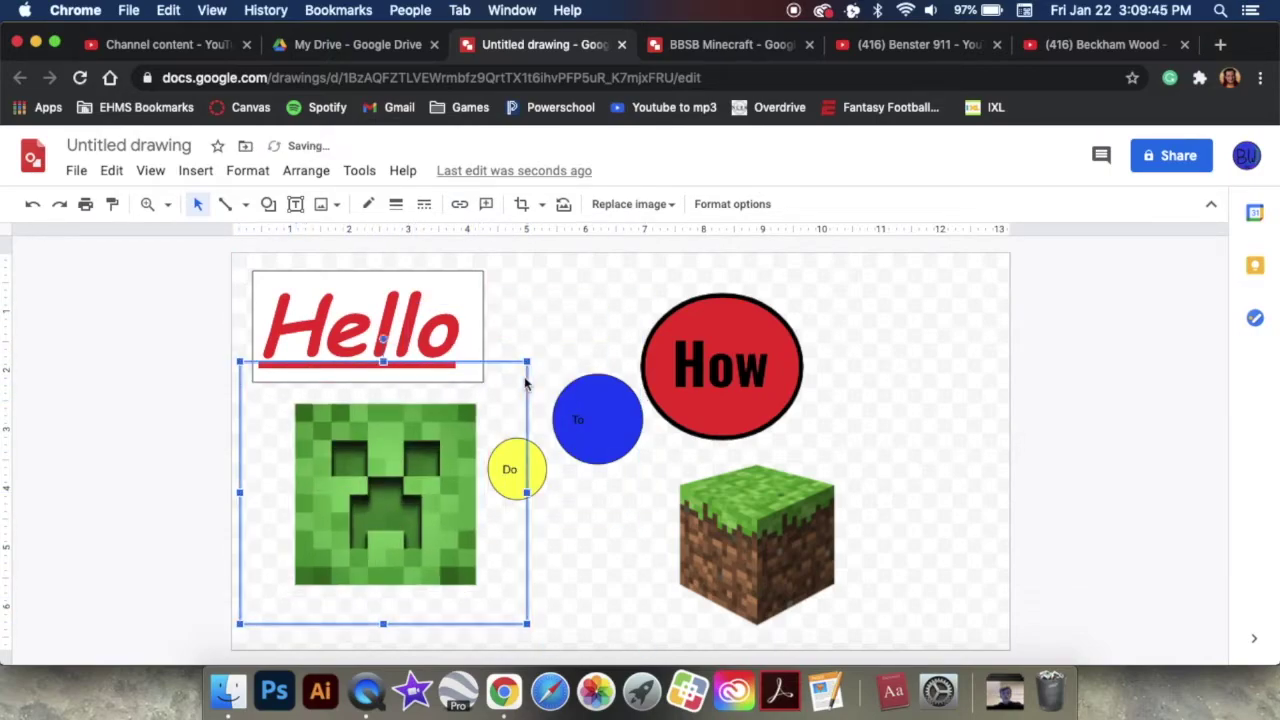
{"action": "left_click_drag", "start_coordinate": [366, 480], "coordinate": [331, 530]}
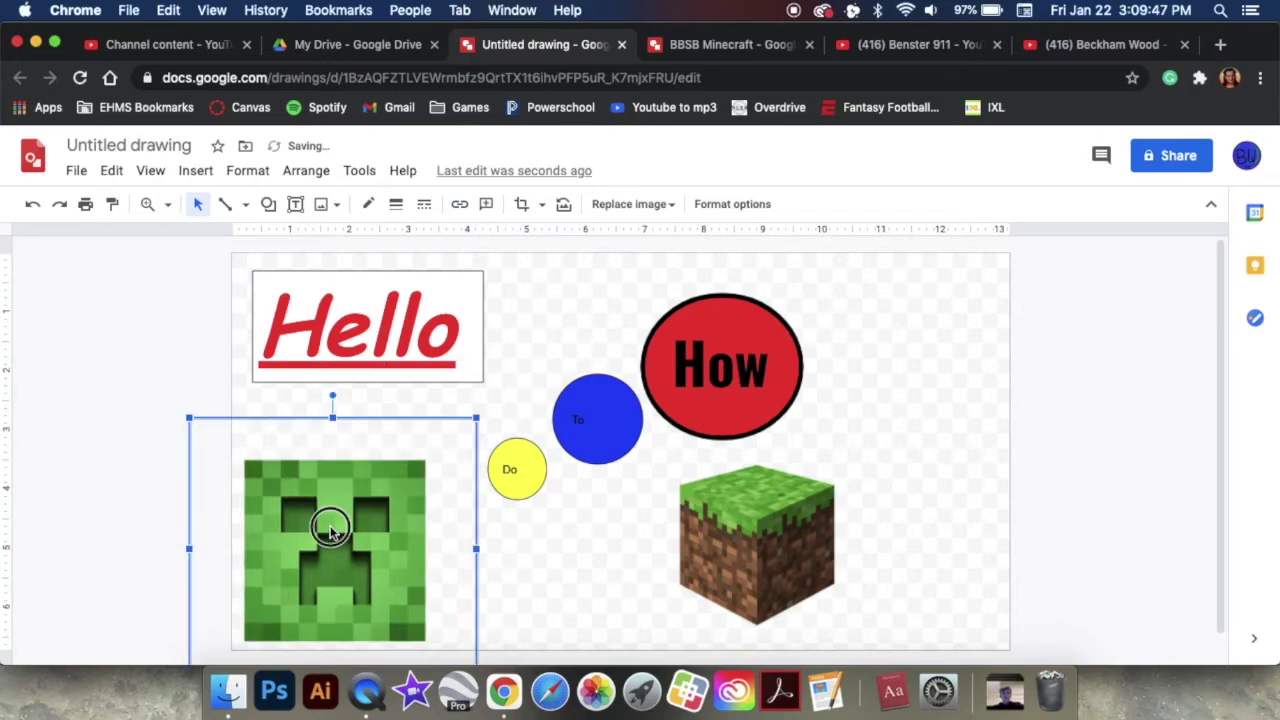
{"action": "left_click", "coordinate": [588, 571]}
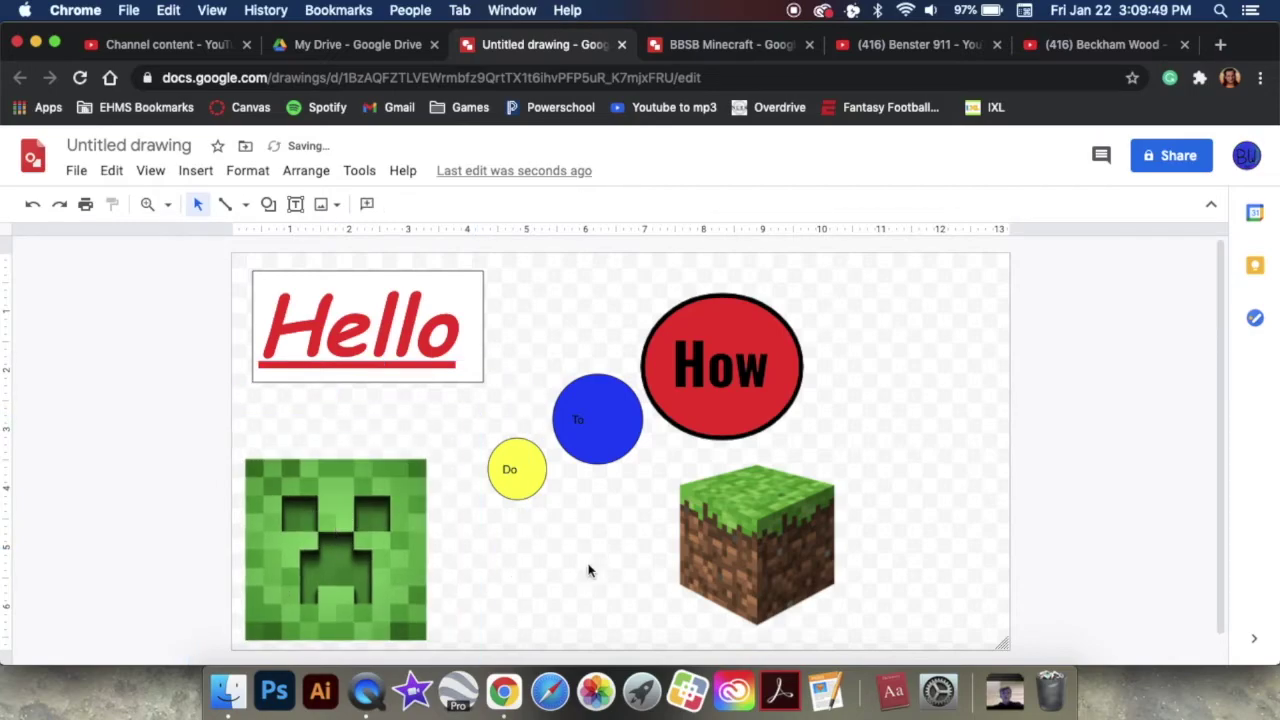
Step: Enlarge the grass block image and centre it over the circles
{"action": "left_click", "coordinate": [775, 571]}
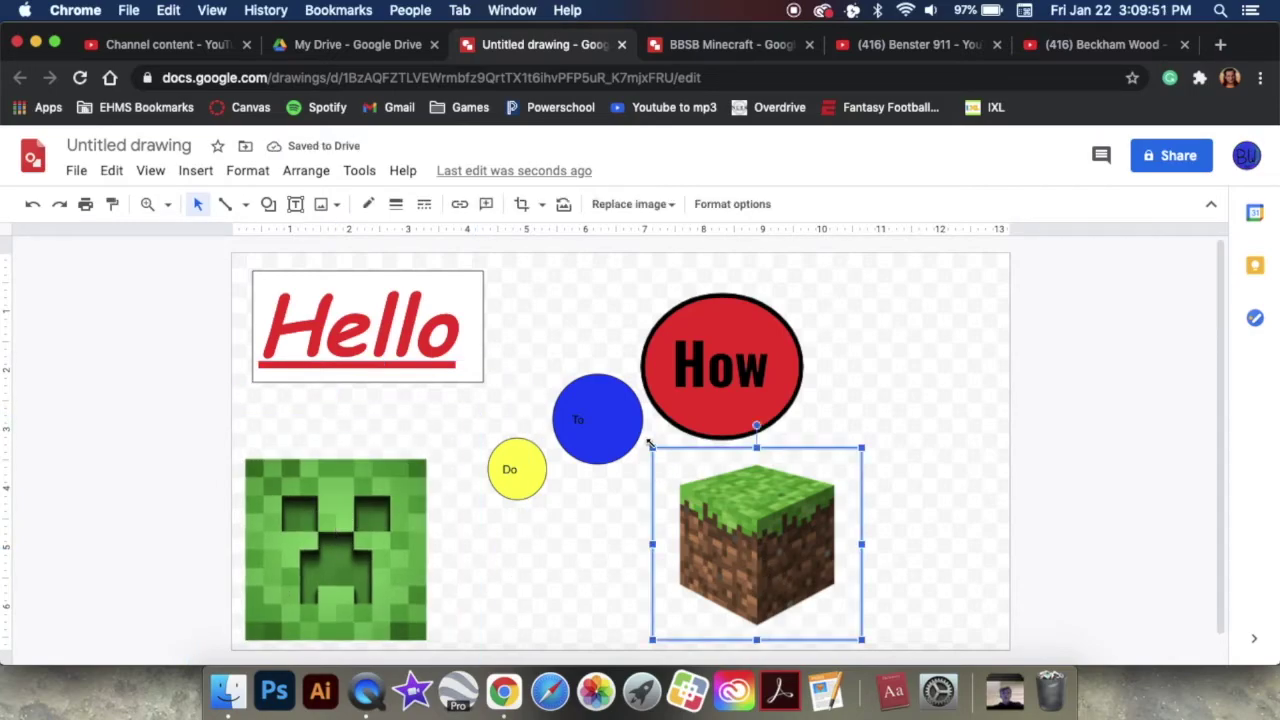
{"action": "left_click_drag", "start_coordinate": [651, 446], "coordinate": [235, 270]}
{"action": "left_click_drag", "start_coordinate": [487, 332], "coordinate": [539, 418]}
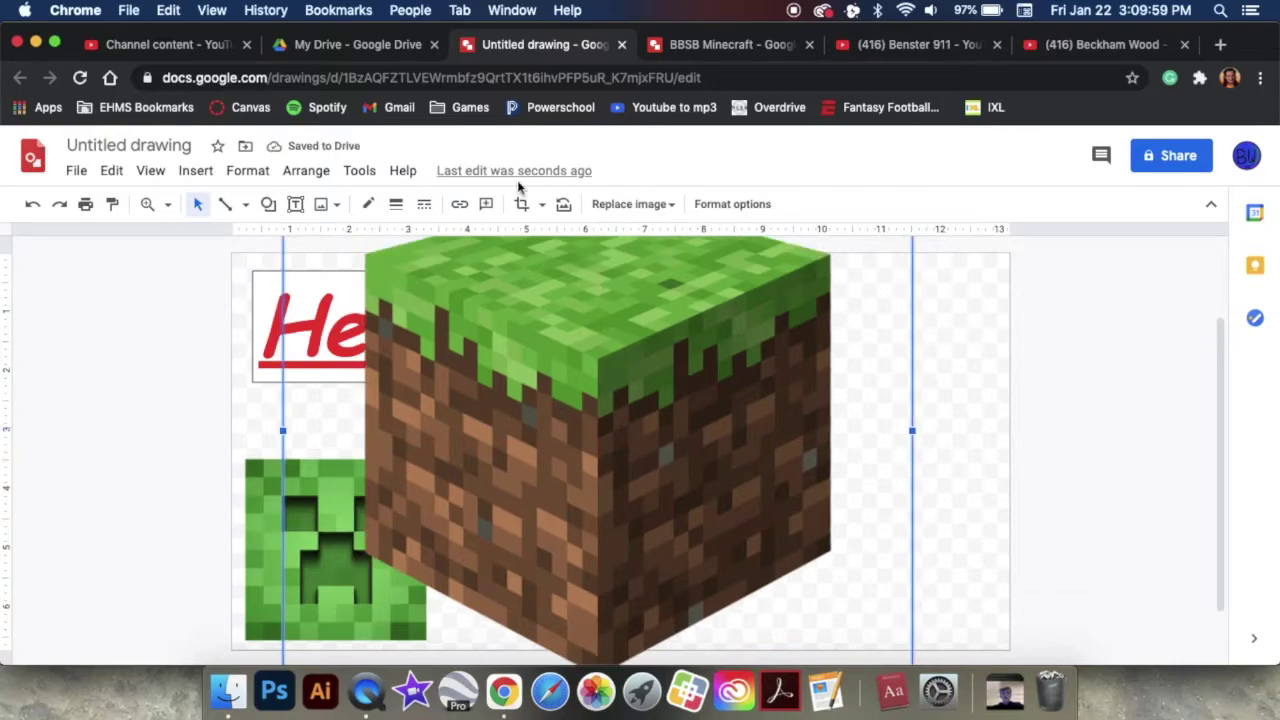
Step: Send the grass block image to the back
{"action": "left_click", "coordinate": [308, 171]}
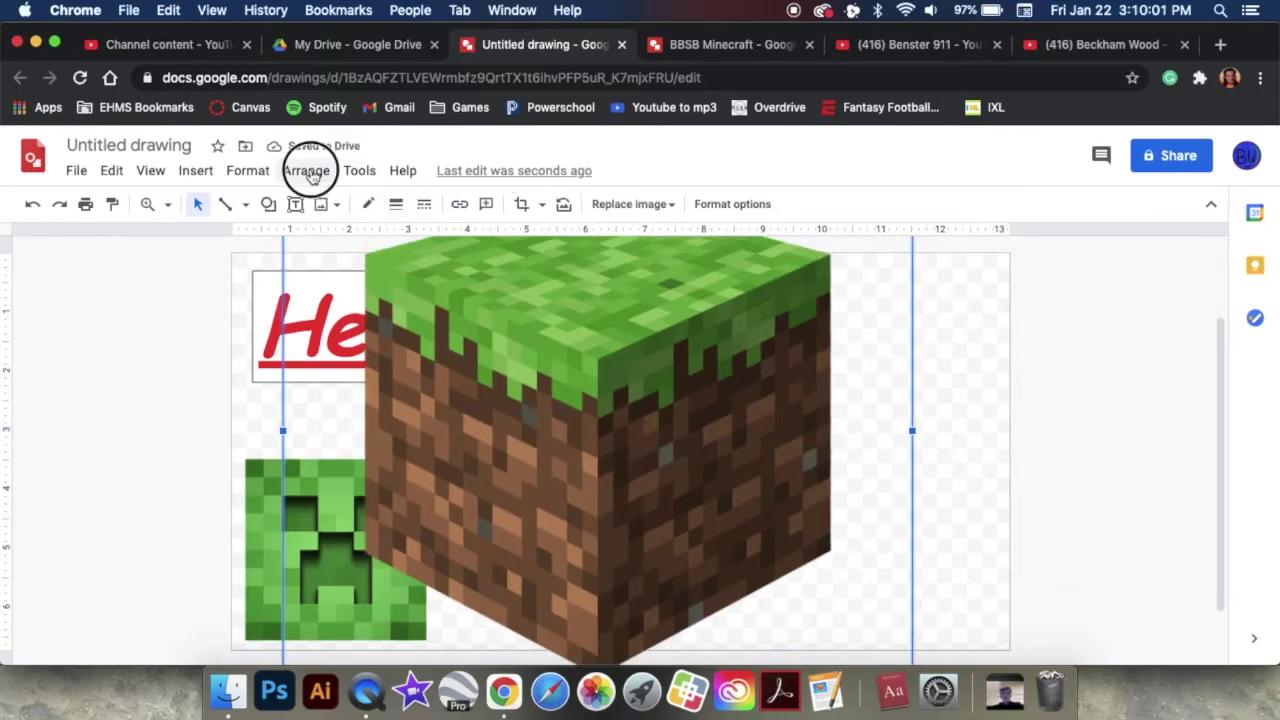
{"action": "mouse_move", "coordinate": [323, 204]}
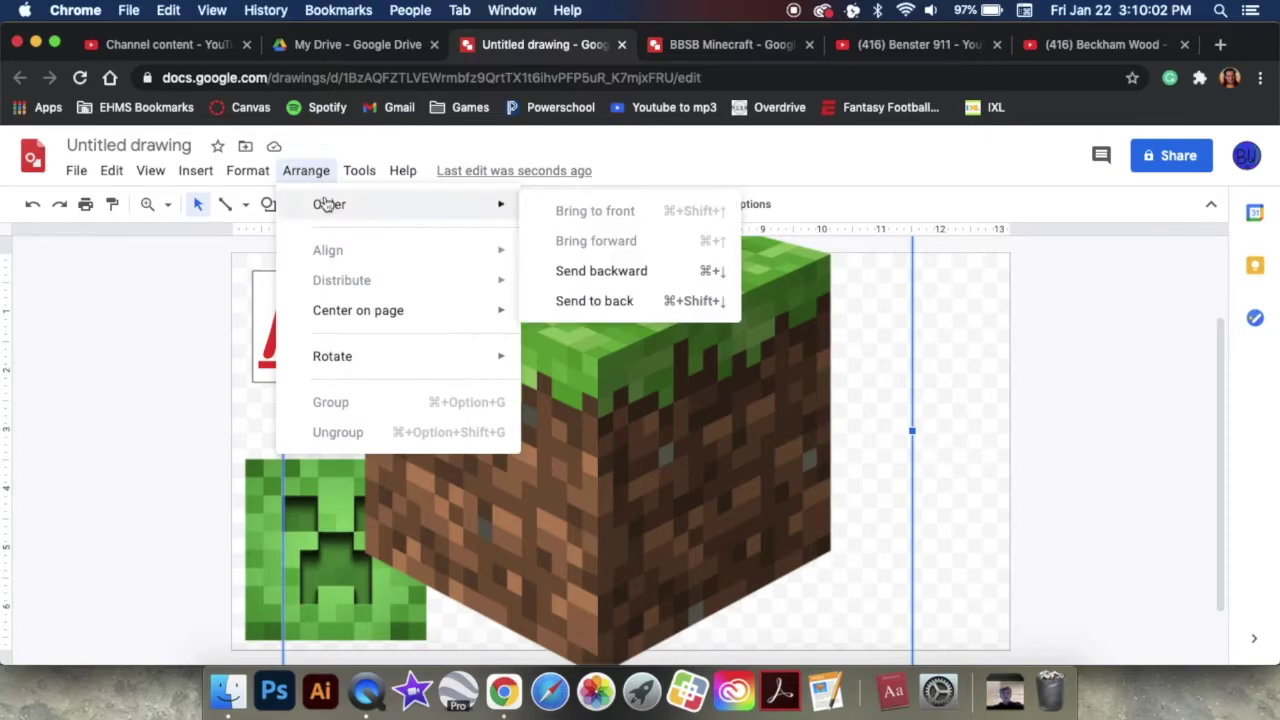
{"action": "left_click", "coordinate": [629, 305]}
{"action": "left_click", "coordinate": [170, 424]}
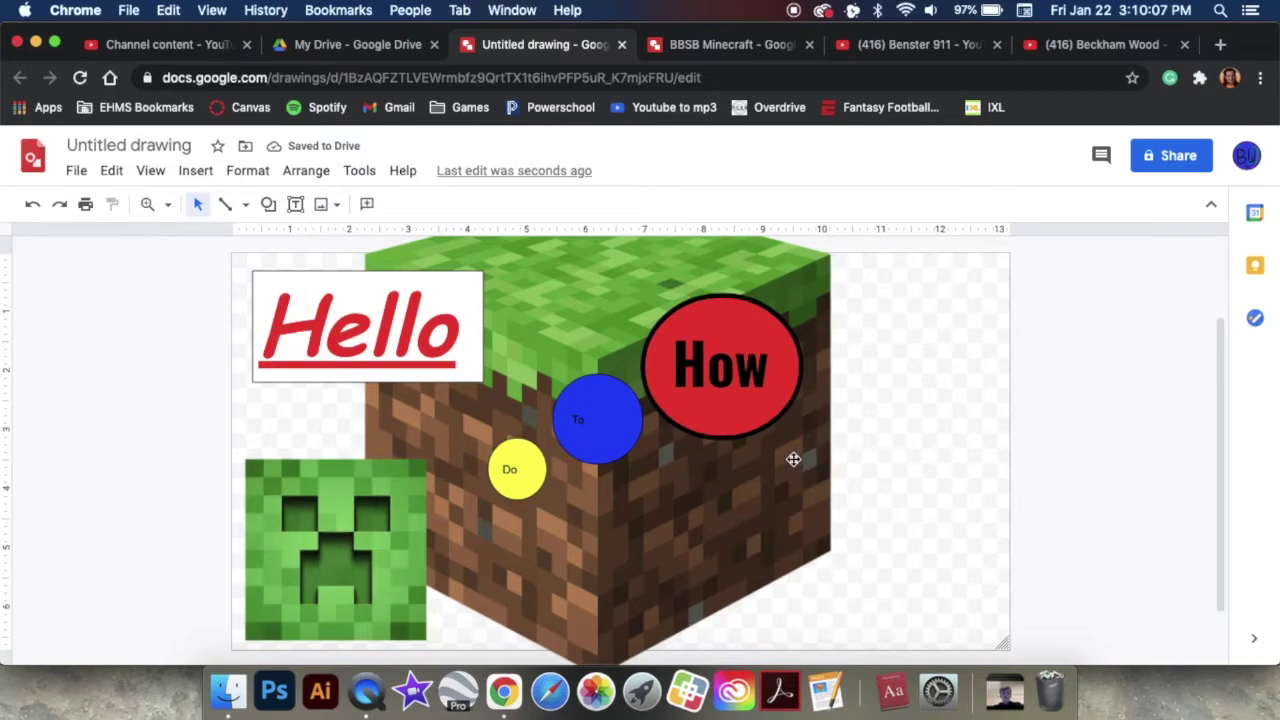
Step: Delete the grass block image from the drawing
{"action": "left_click", "coordinate": [196, 172]}
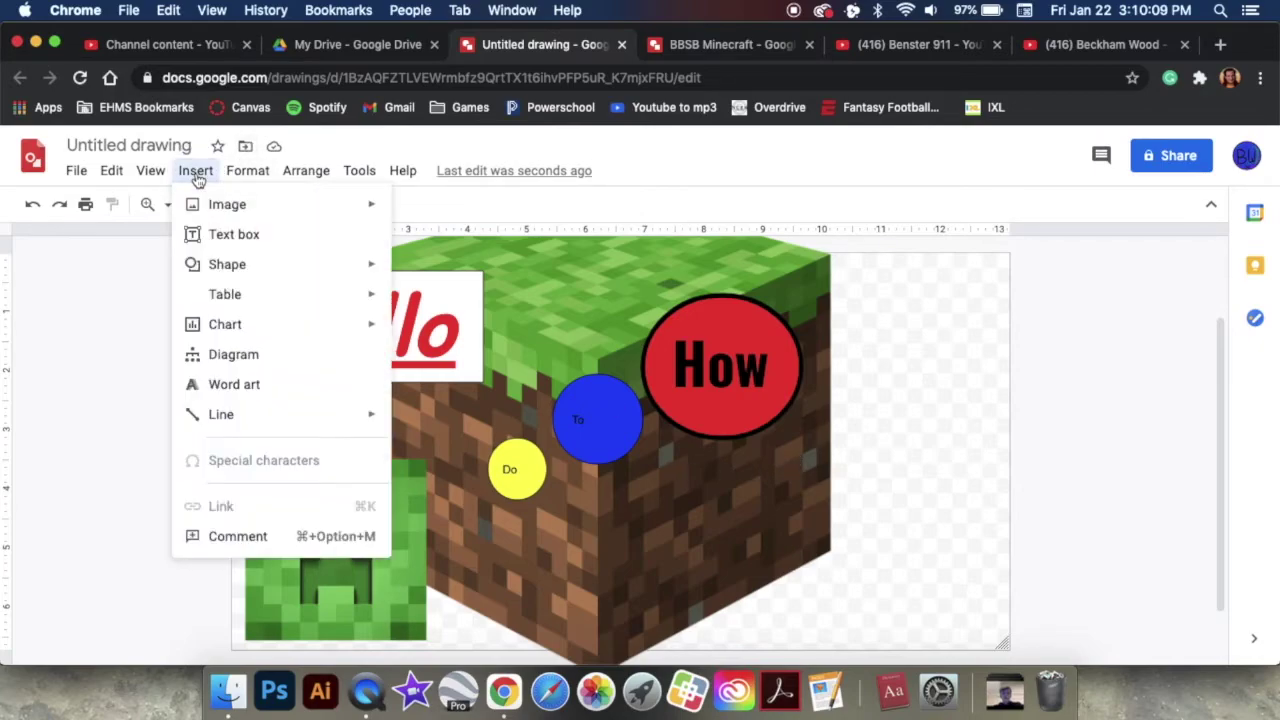
{"action": "left_click", "coordinate": [77, 372]}
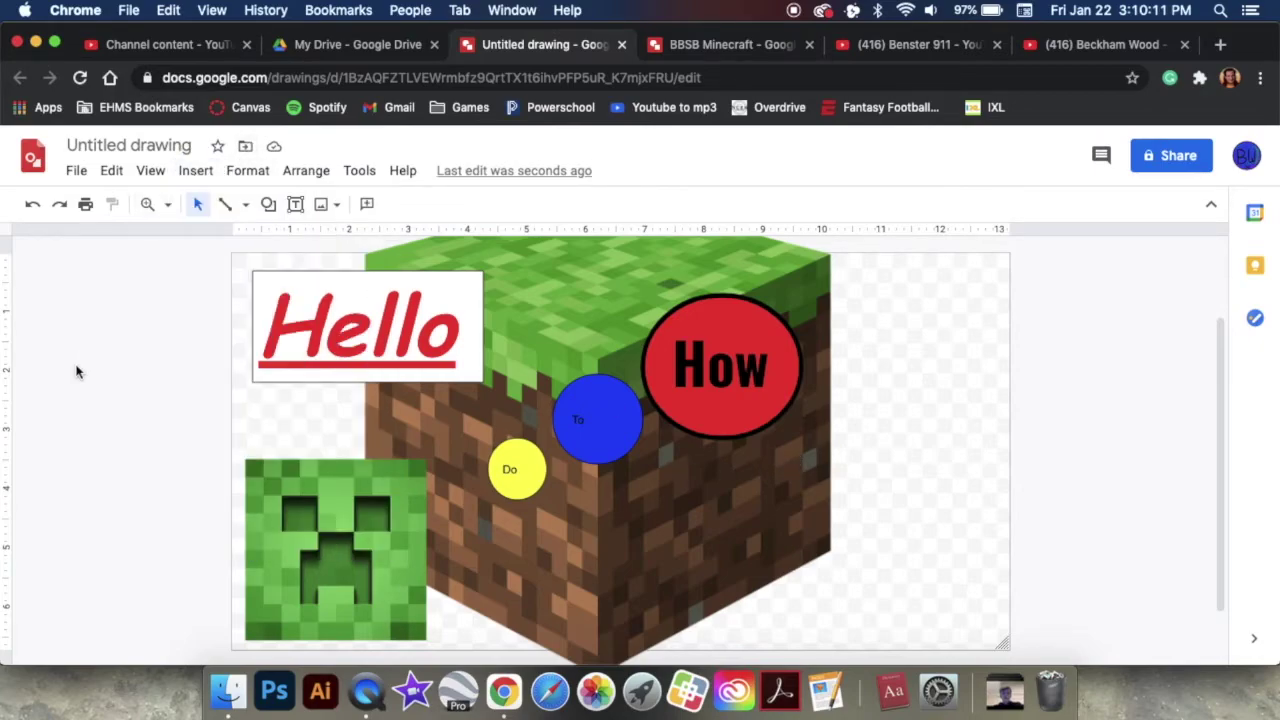
{"action": "key", "text": "ctrl+v"}
{"action": "key", "text": "Delete"}
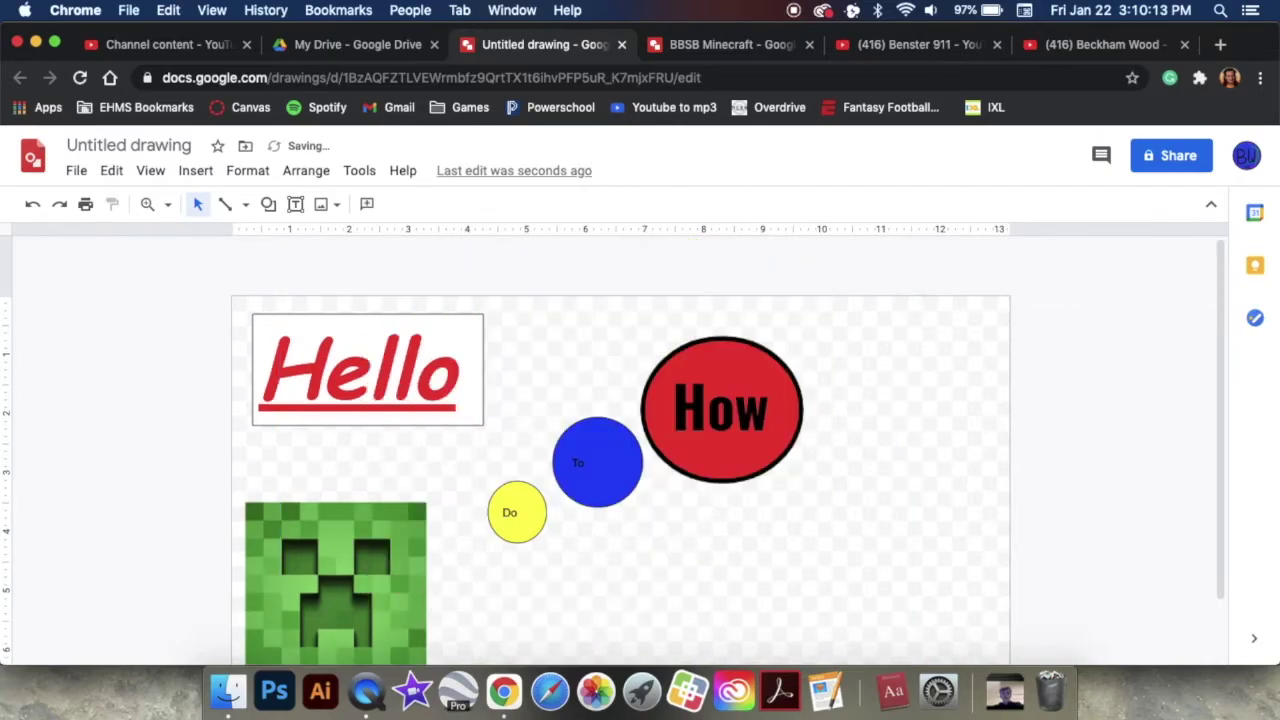
{"action": "scroll", "coordinate": [120, 506], "scroll_direction": "down", "scroll_amount": 3}
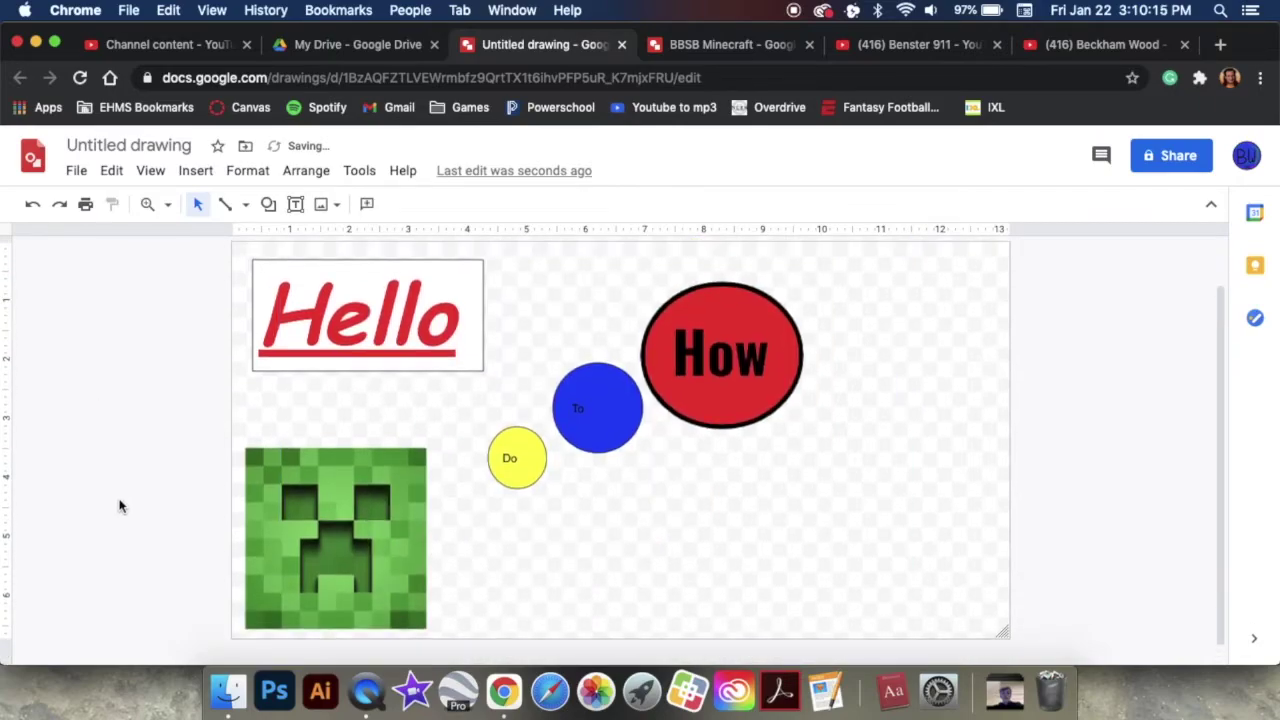
Step: Open web image search and replace the query with 'red and blue'
{"action": "left_click", "coordinate": [195, 171]}
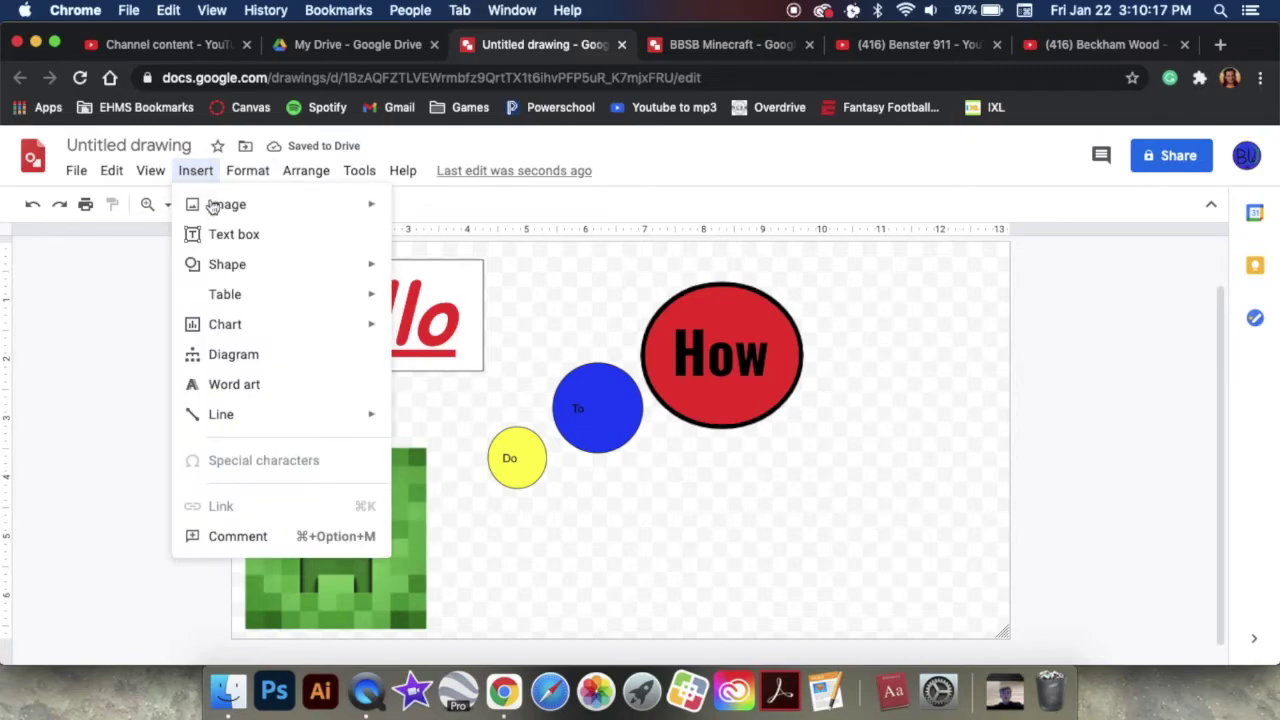
{"action": "mouse_move", "coordinate": [214, 206]}
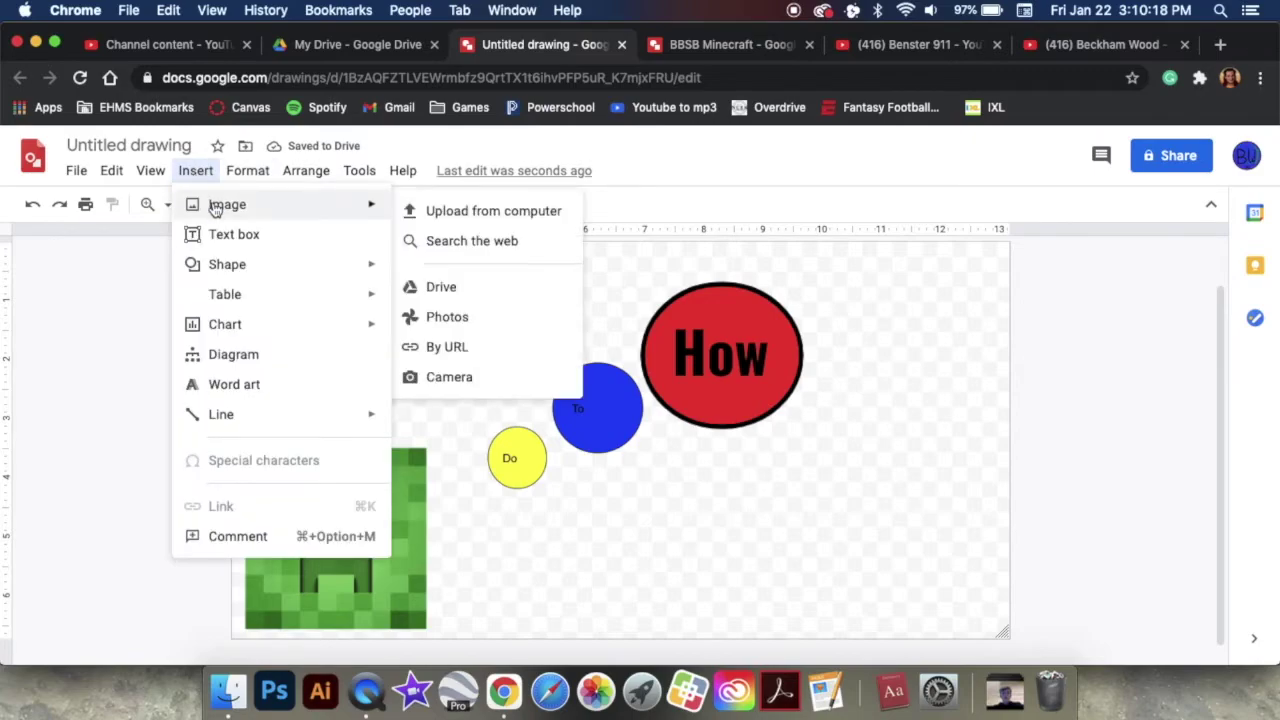
{"action": "left_click", "coordinate": [461, 245]}
{"action": "left_click_drag", "start_coordinate": [1106, 197], "coordinate": [831, 214]}
{"action": "key", "text": "BackSpace"}
{"action": "type", "text": "red"}
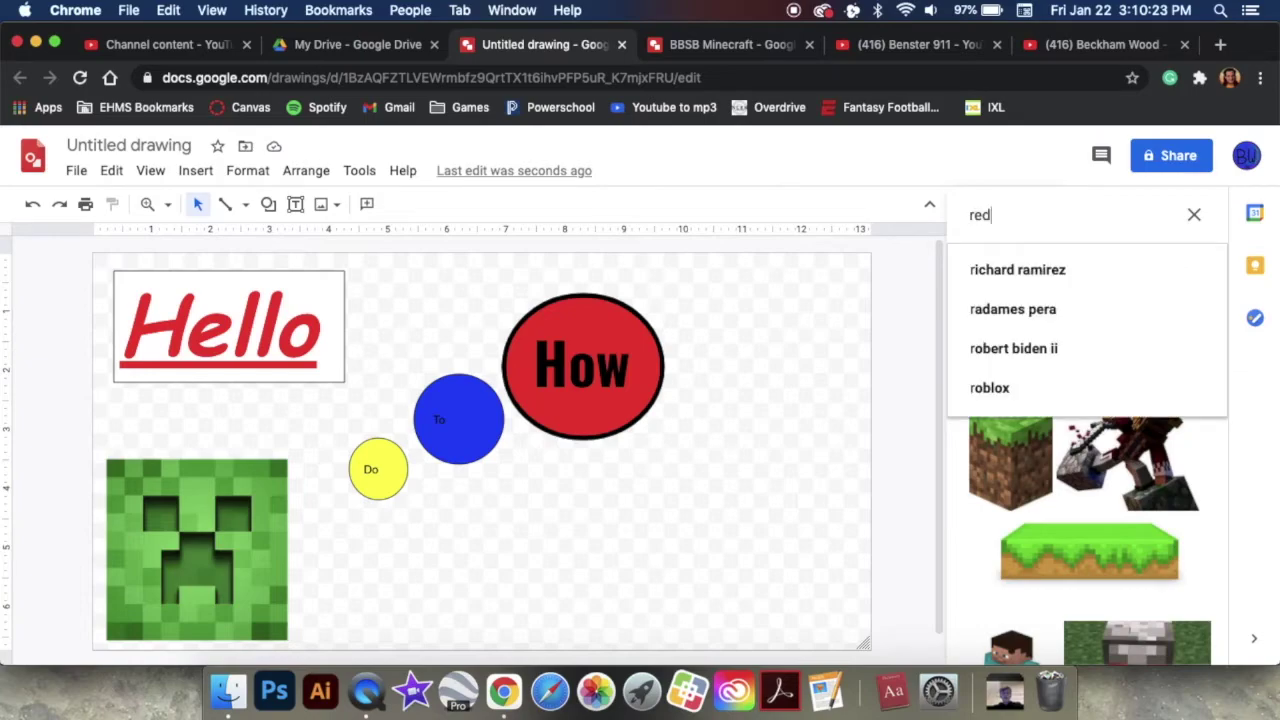
{"action": "type", "text": " and"}
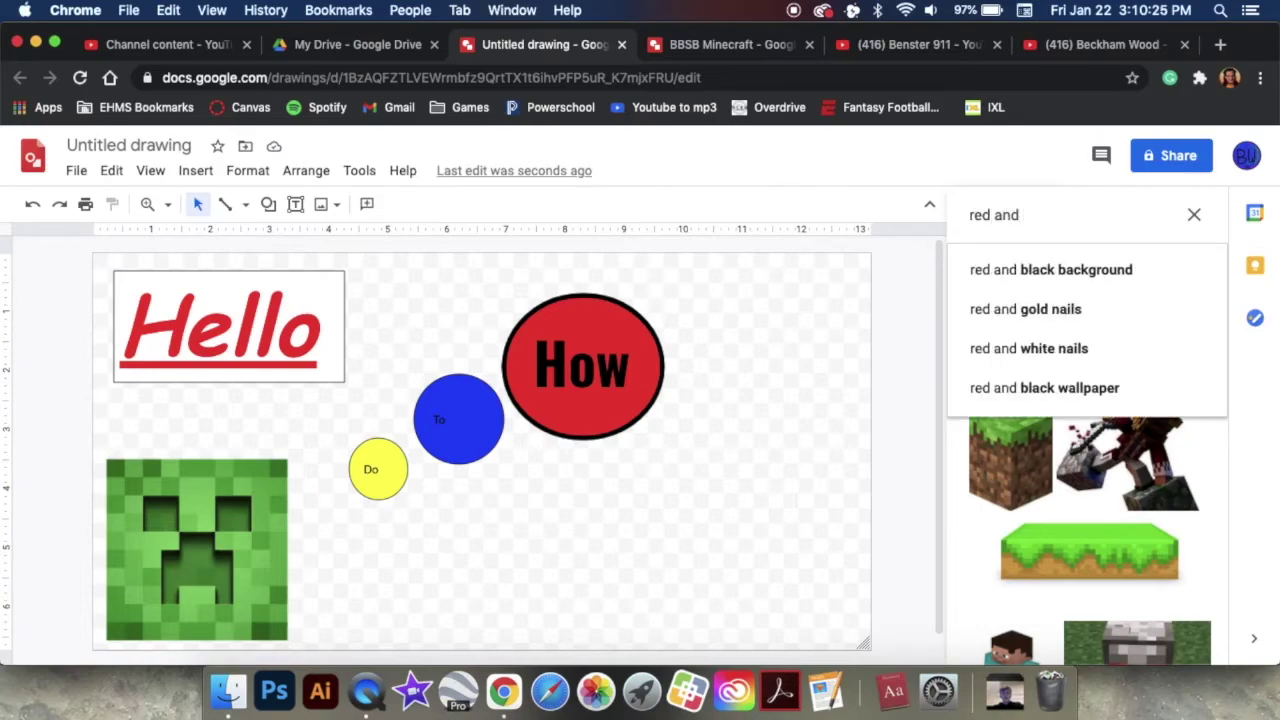
{"action": "type", "text": " blue"}
{"action": "key", "text": "Return"}
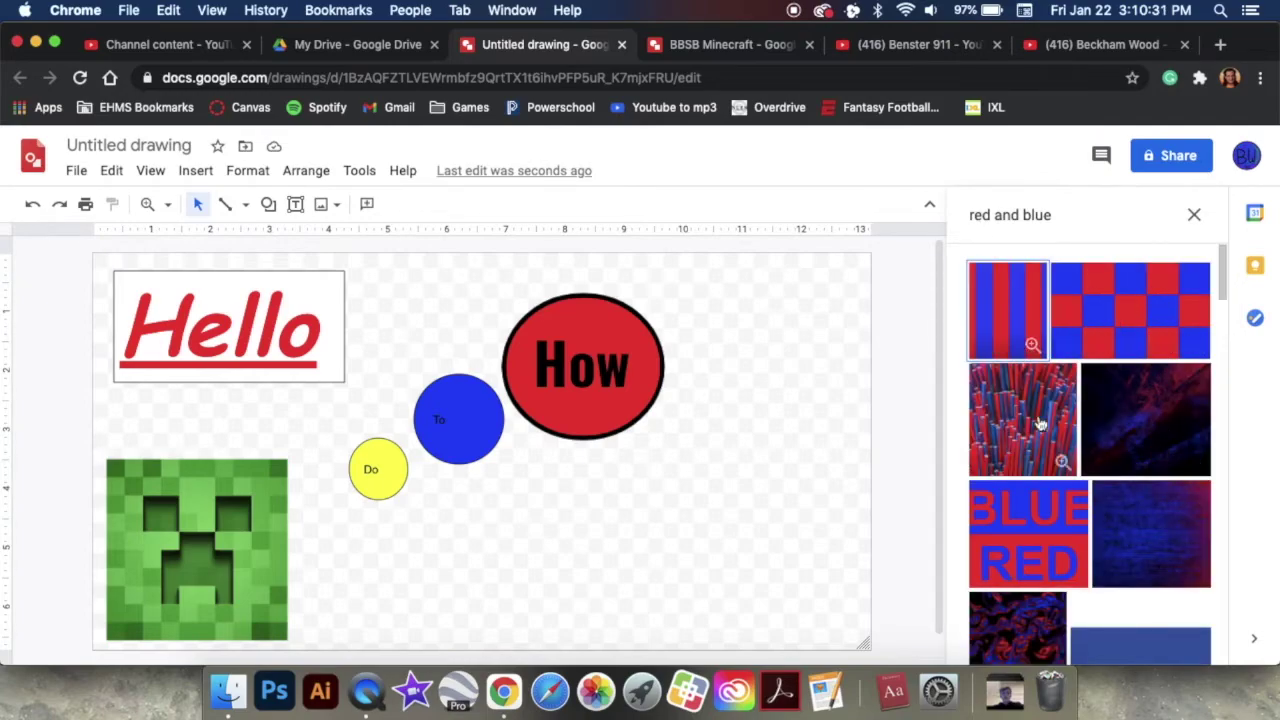
Step: Pick the red-blue checkered image and insert it into the drawing
{"action": "left_click", "coordinate": [1068, 402]}
{"action": "scroll", "coordinate": [1110, 460], "scroll_direction": "down", "scroll_amount": 5}
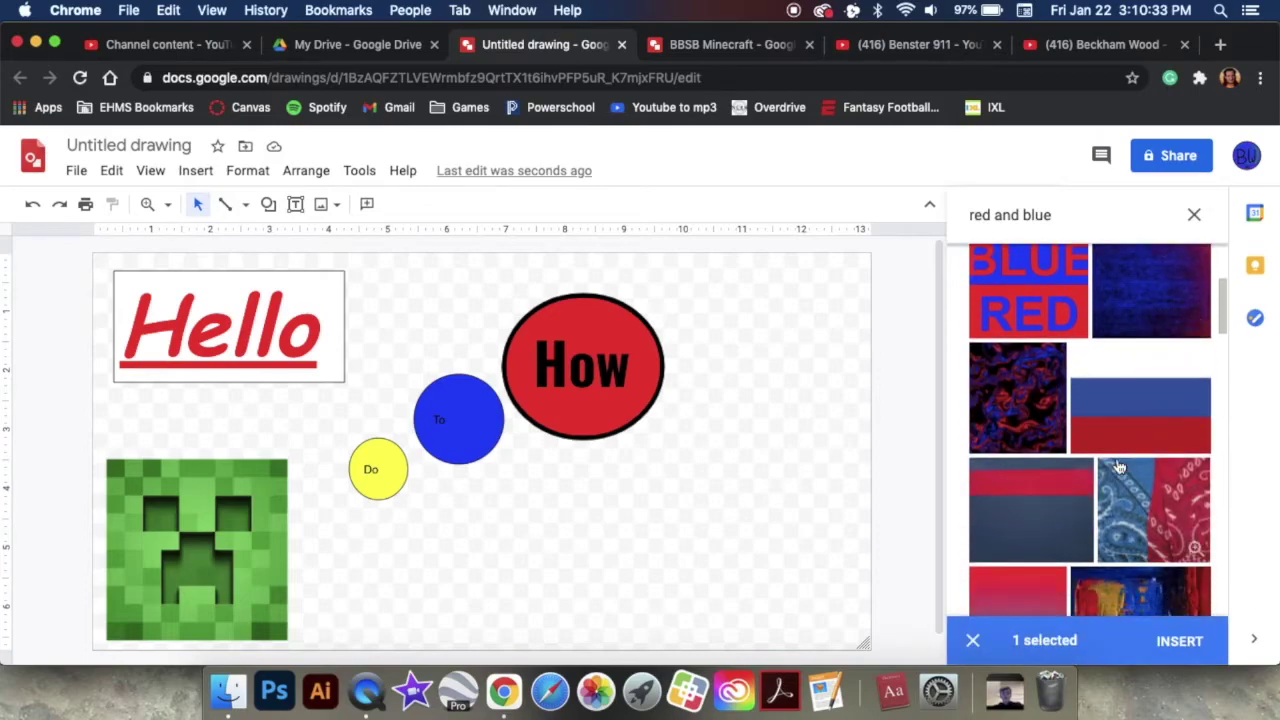
{"action": "scroll", "coordinate": [1115, 465], "scroll_direction": "up", "scroll_amount": 3}
{"action": "scroll", "coordinate": [1035, 343], "scroll_direction": "up", "scroll_amount": 2}
{"action": "left_click", "coordinate": [1020, 410]}
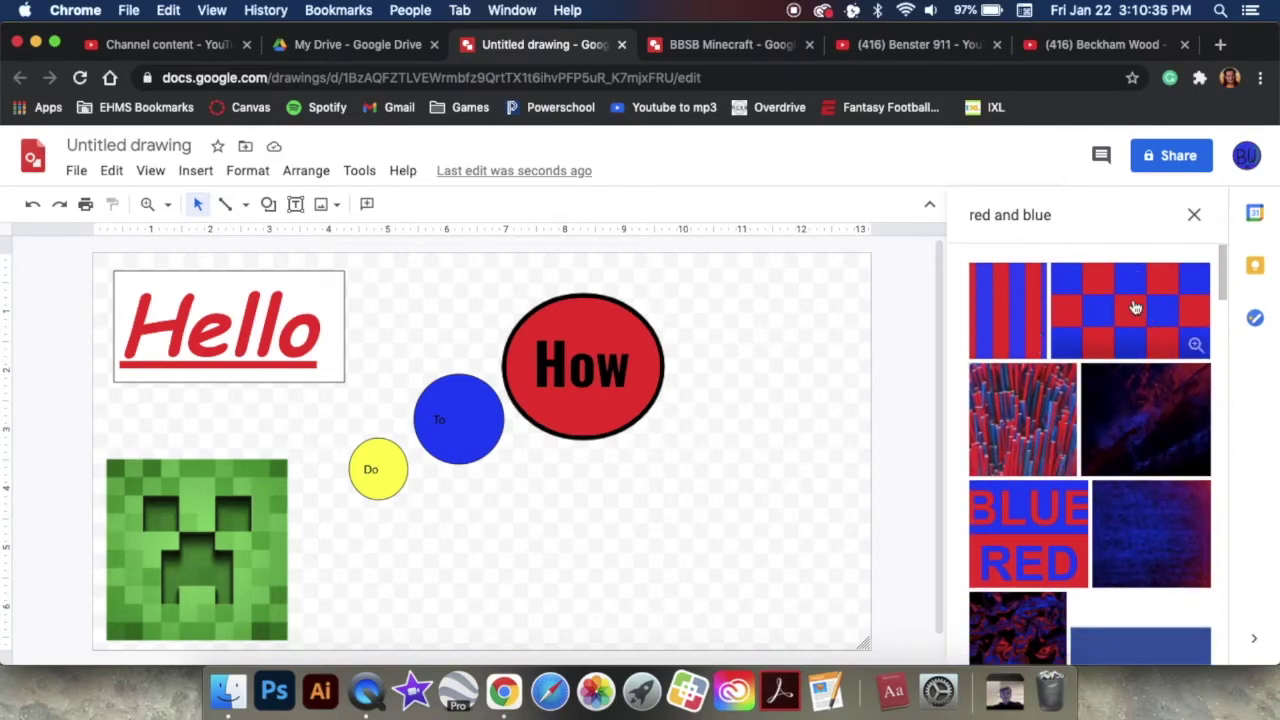
{"action": "left_click", "coordinate": [1135, 305]}
{"action": "left_click", "coordinate": [1180, 630]}
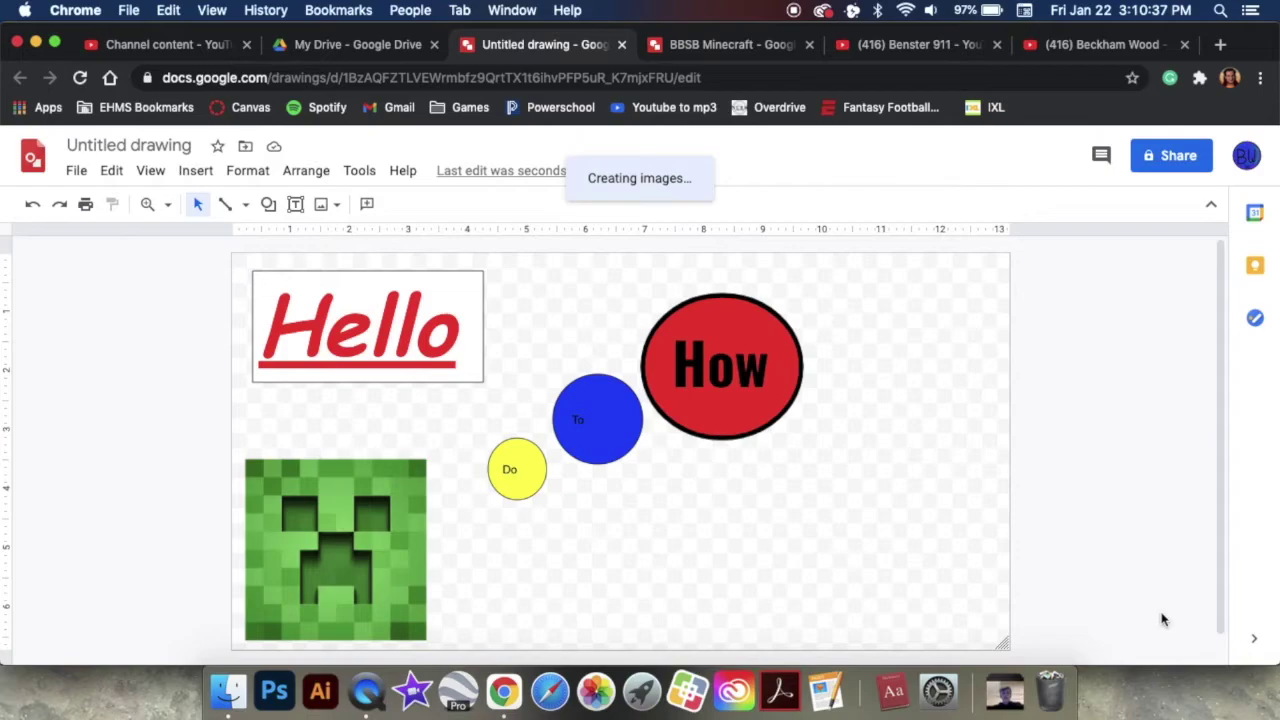
Step: Move and enlarge the checkered image so it fills the whole canvas
{"action": "left_click_drag", "start_coordinate": [701, 511], "coordinate": [378, 295]}
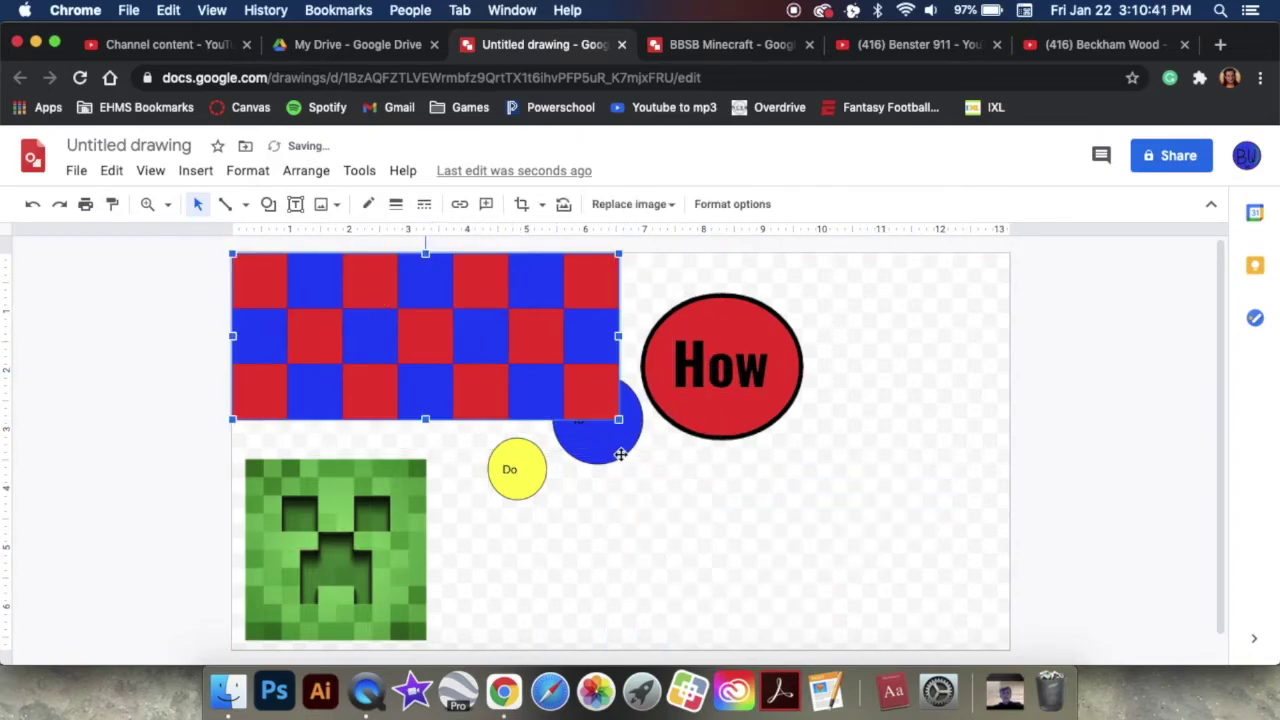
{"action": "left_click_drag", "start_coordinate": [619, 420], "coordinate": [966, 646]}
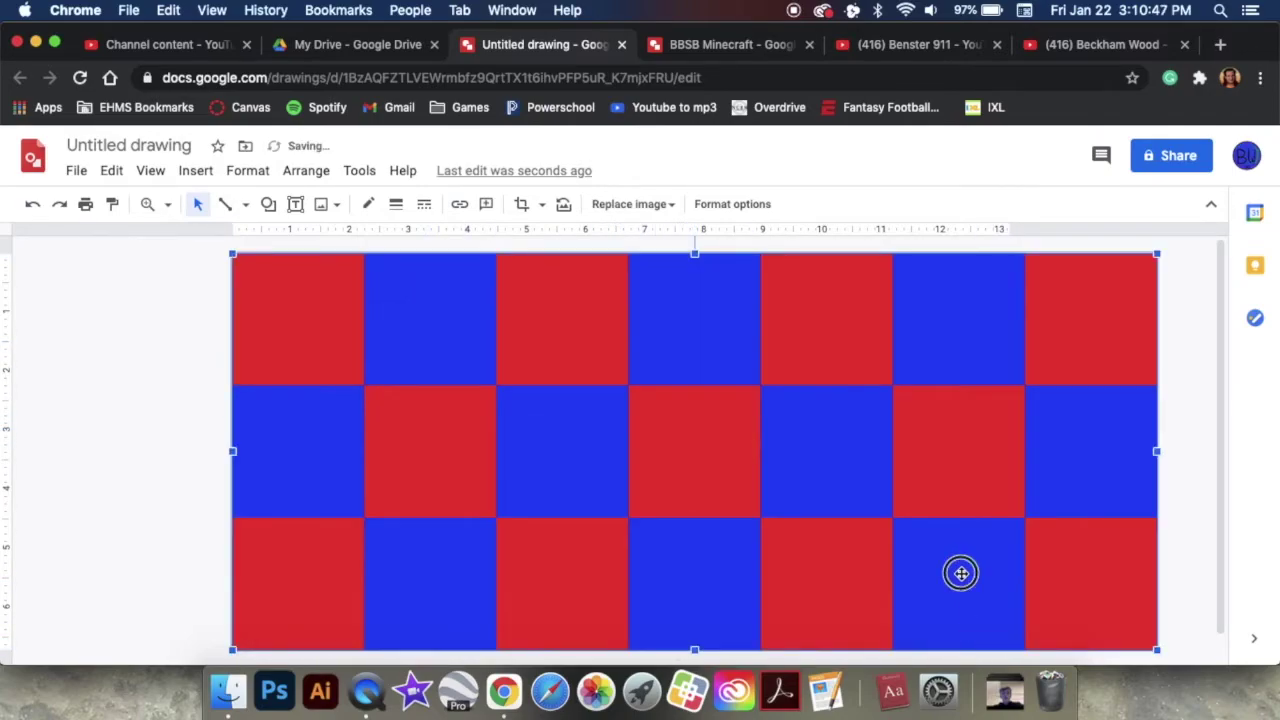
{"action": "left_click_drag", "start_coordinate": [961, 573], "coordinate": [865, 576]}
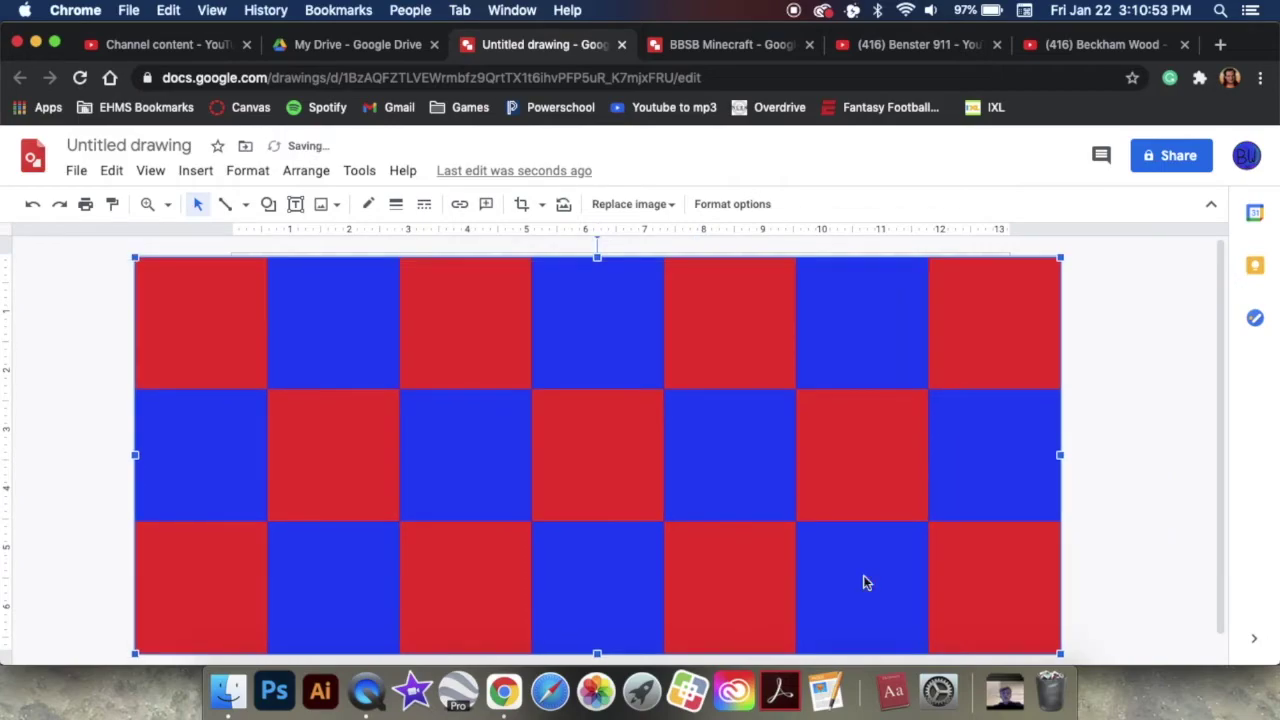
{"action": "left_click", "coordinate": [1069, 514]}
Step: Send the checkered image to the back behind all other shapes
{"action": "left_click", "coordinate": [666, 423]}
{"action": "left_click", "coordinate": [305, 170]}
{"action": "mouse_move", "coordinate": [331, 204]}
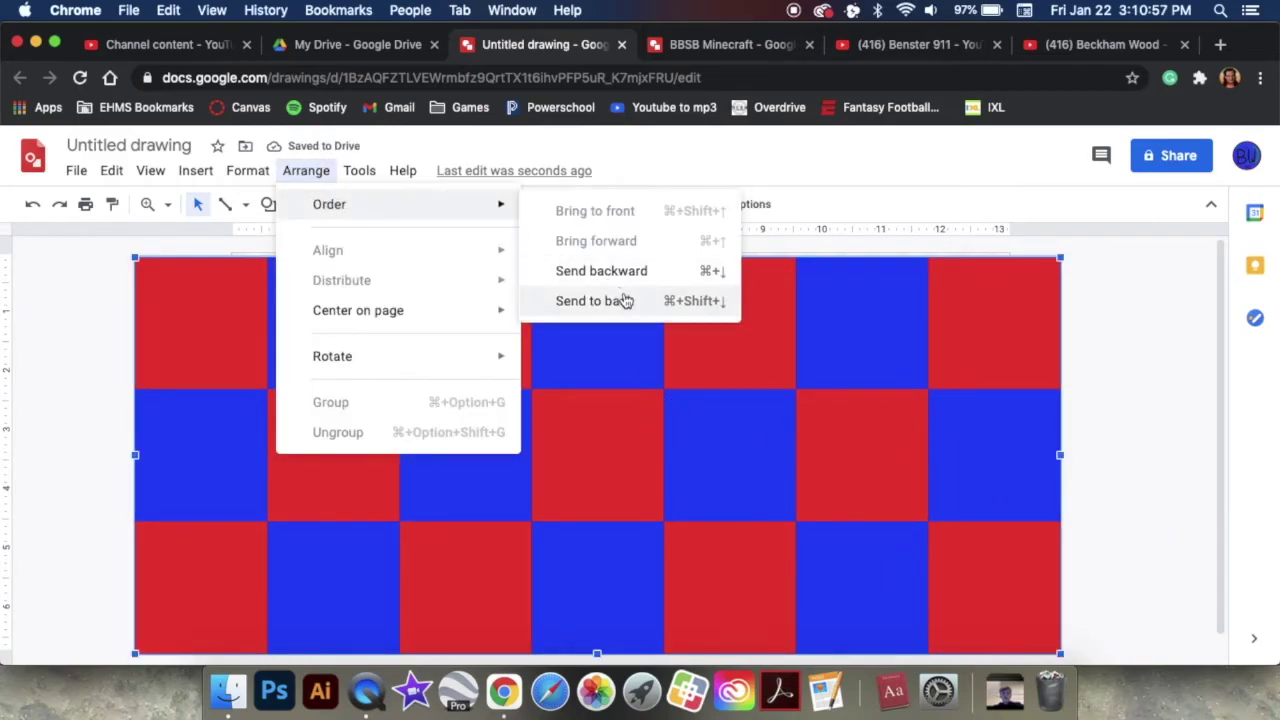
{"action": "left_click", "coordinate": [594, 301]}
{"action": "left_click", "coordinate": [84, 459]}
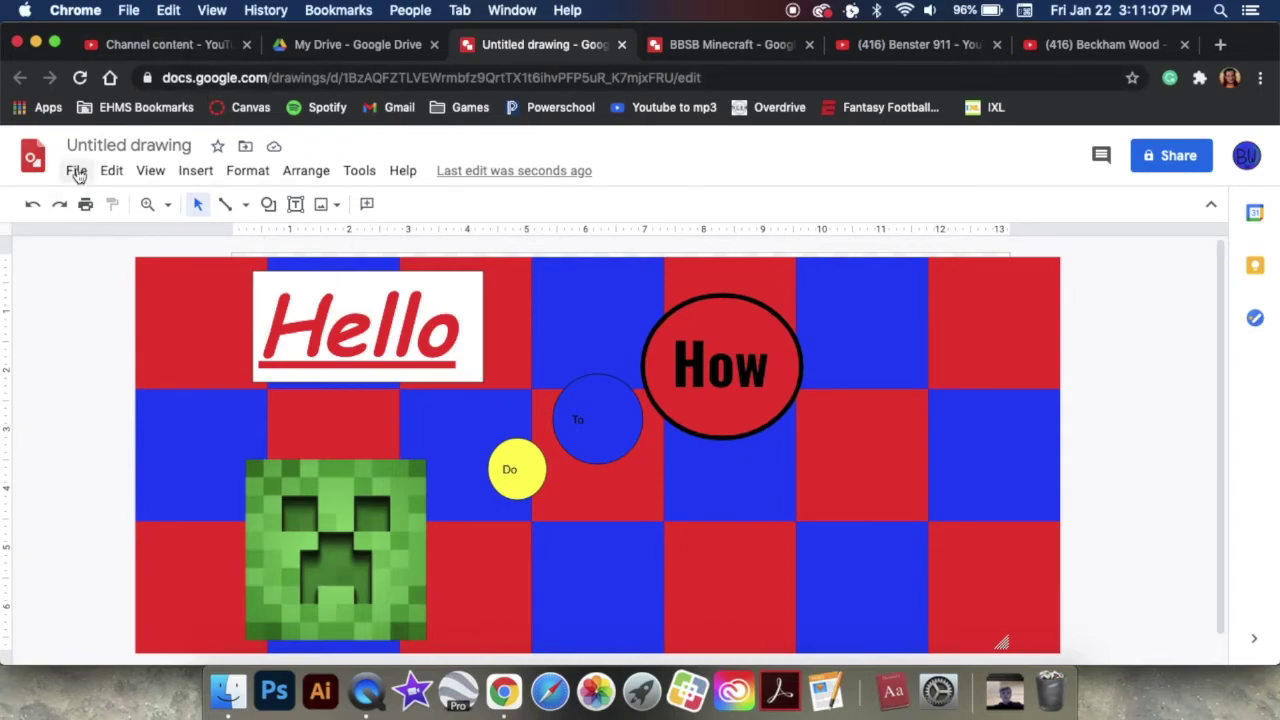
Step: Download the drawing as a JPEG, saved as Untitled drawing.jpg
{"action": "left_click", "coordinate": [80, 171]}
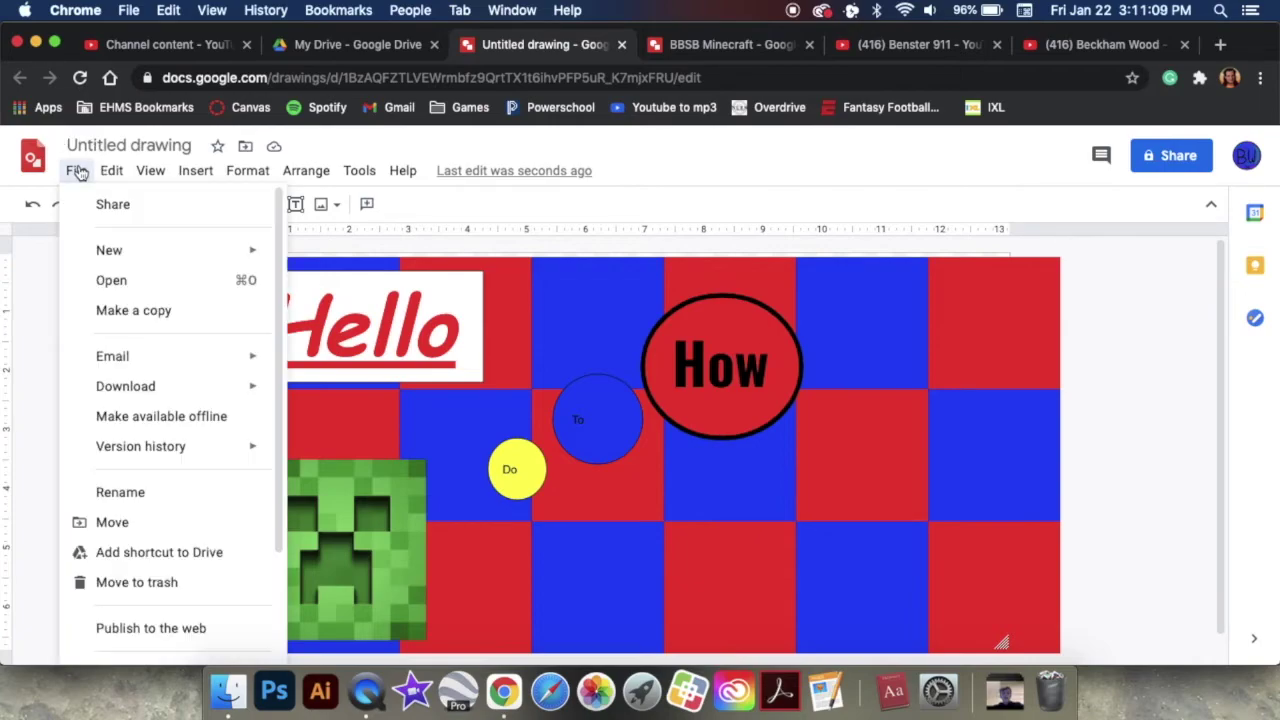
{"action": "mouse_move", "coordinate": [194, 388]}
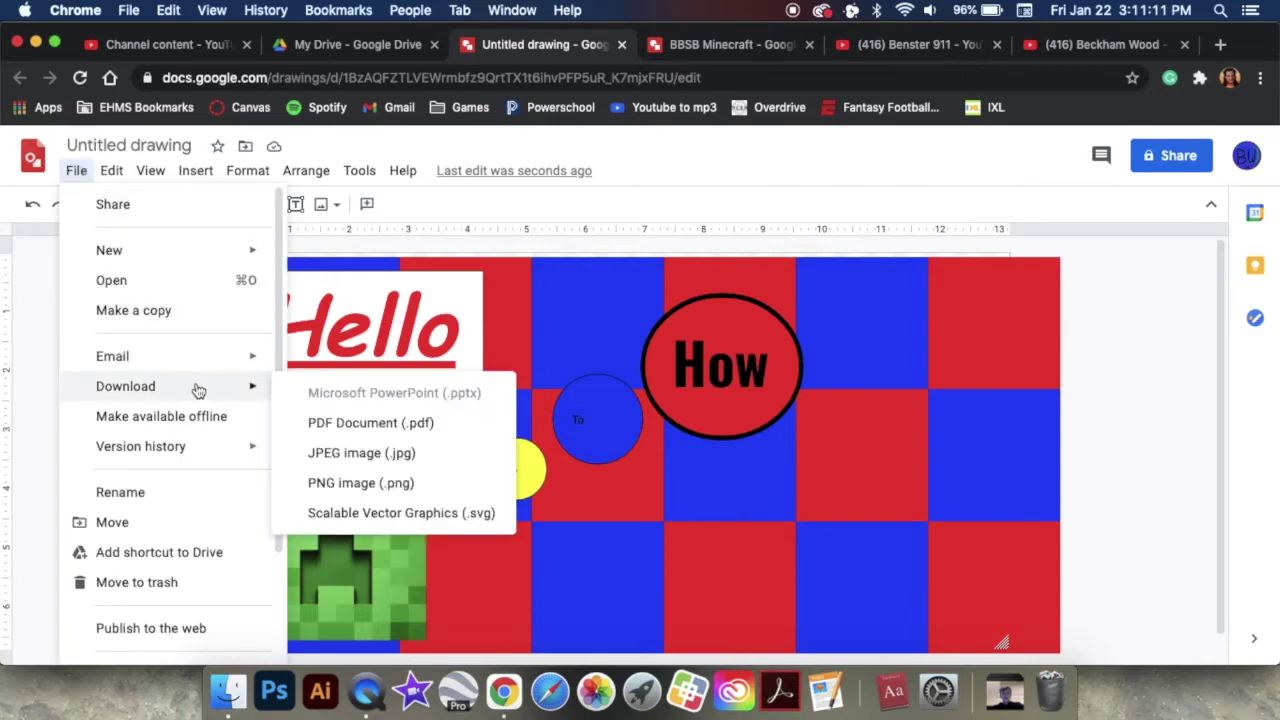
{"action": "left_click", "coordinate": [368, 454]}
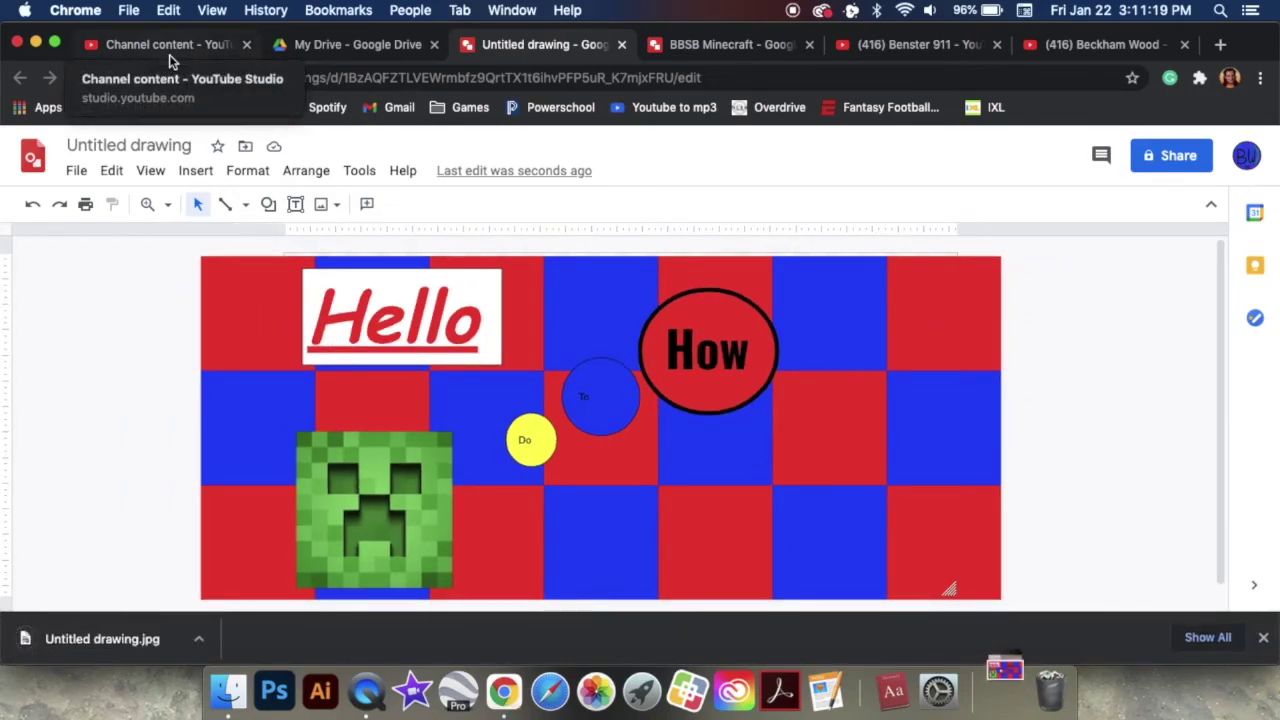
Step: Open the Video details of 'Minecraft Survival/BBSB #1 Preparing for the end' and find its thumbnail options
{"action": "left_click", "coordinate": [169, 44]}
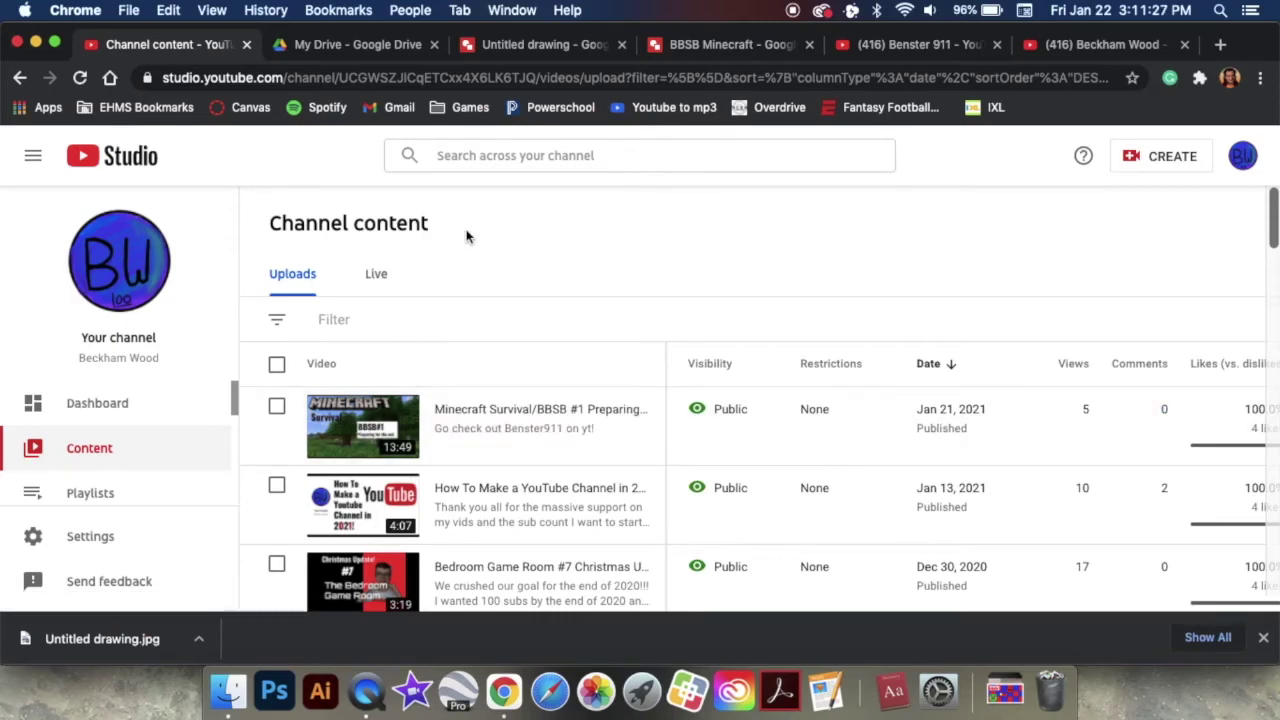
{"action": "left_click", "coordinate": [368, 435]}
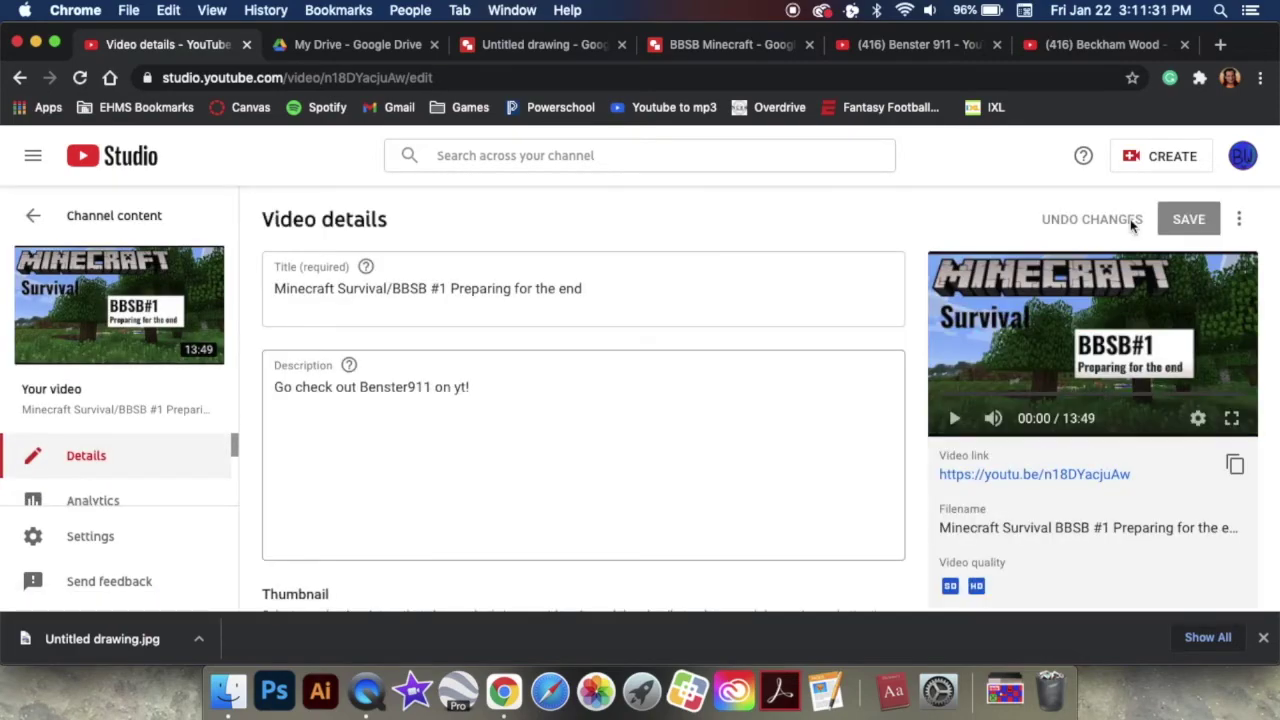
{"action": "scroll", "coordinate": [556, 575], "scroll_direction": "down", "scroll_amount": 2}
{"action": "scroll", "coordinate": [556, 575], "scroll_direction": "up", "scroll_amount": 2}
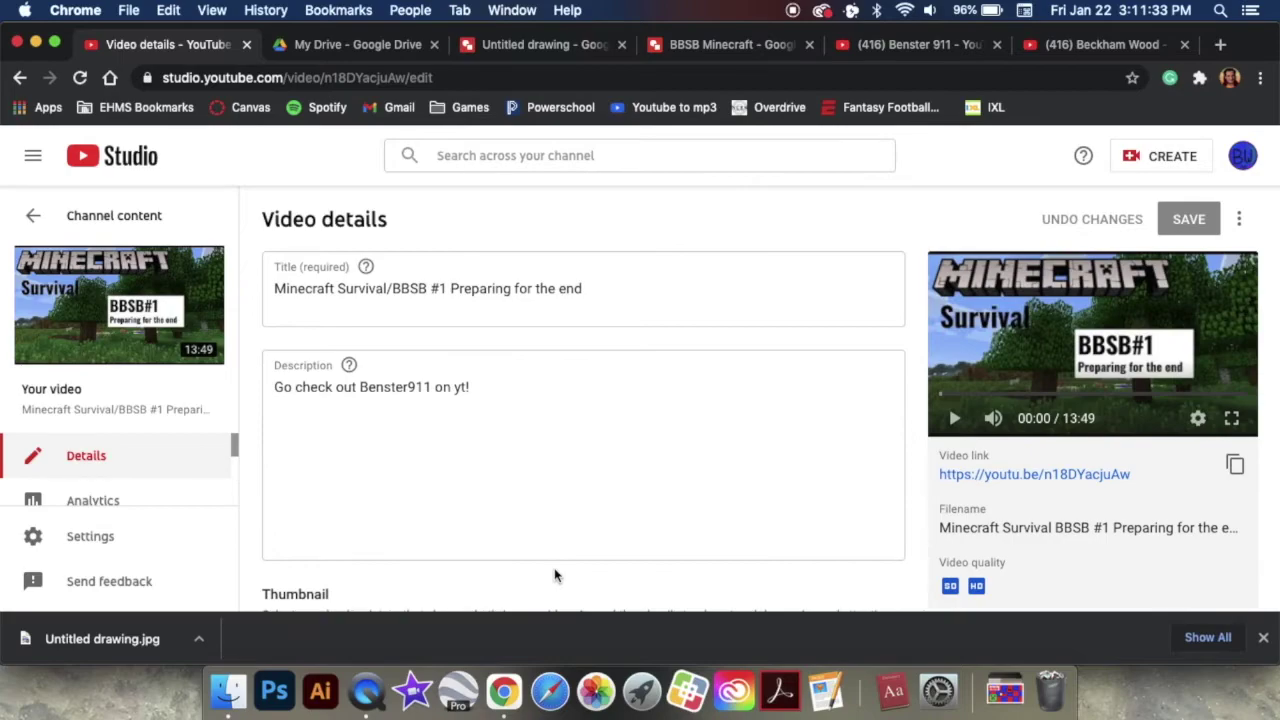
{"action": "scroll", "coordinate": [556, 575], "scroll_direction": "down", "scroll_amount": 1}
{"action": "scroll", "coordinate": [556, 575], "scroll_direction": "up", "scroll_amount": 1}
{"action": "scroll", "coordinate": [556, 575], "scroll_direction": "down", "scroll_amount": 3}
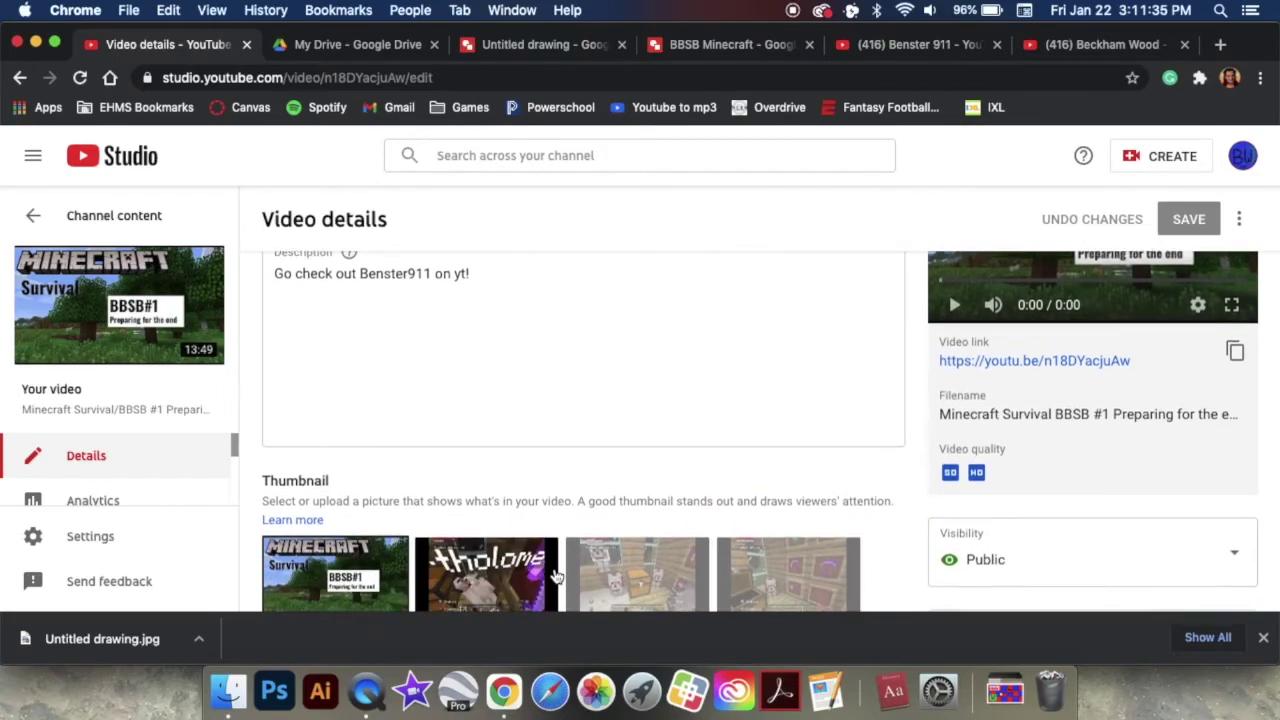
{"action": "scroll", "coordinate": [556, 575], "scroll_direction": "down", "scroll_amount": 4}
{"action": "scroll", "coordinate": [556, 575], "scroll_direction": "up", "scroll_amount": 1}
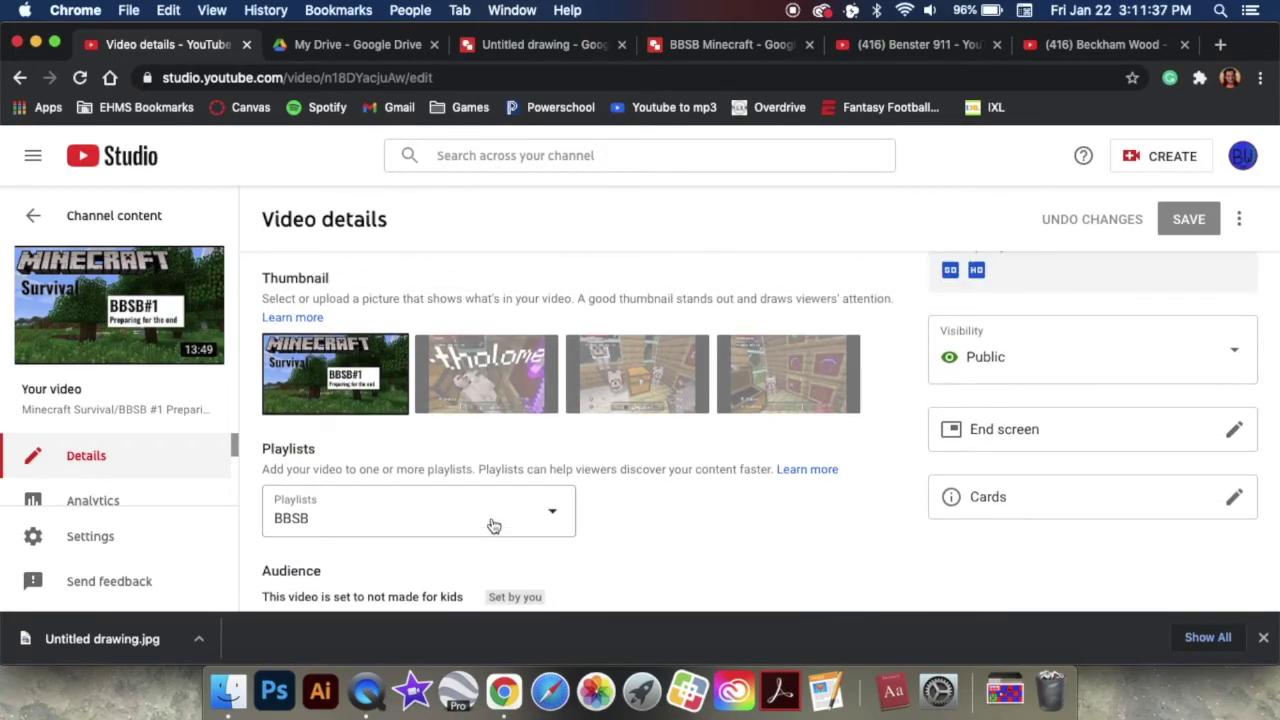
{"action": "mouse_move", "coordinate": [386, 366]}
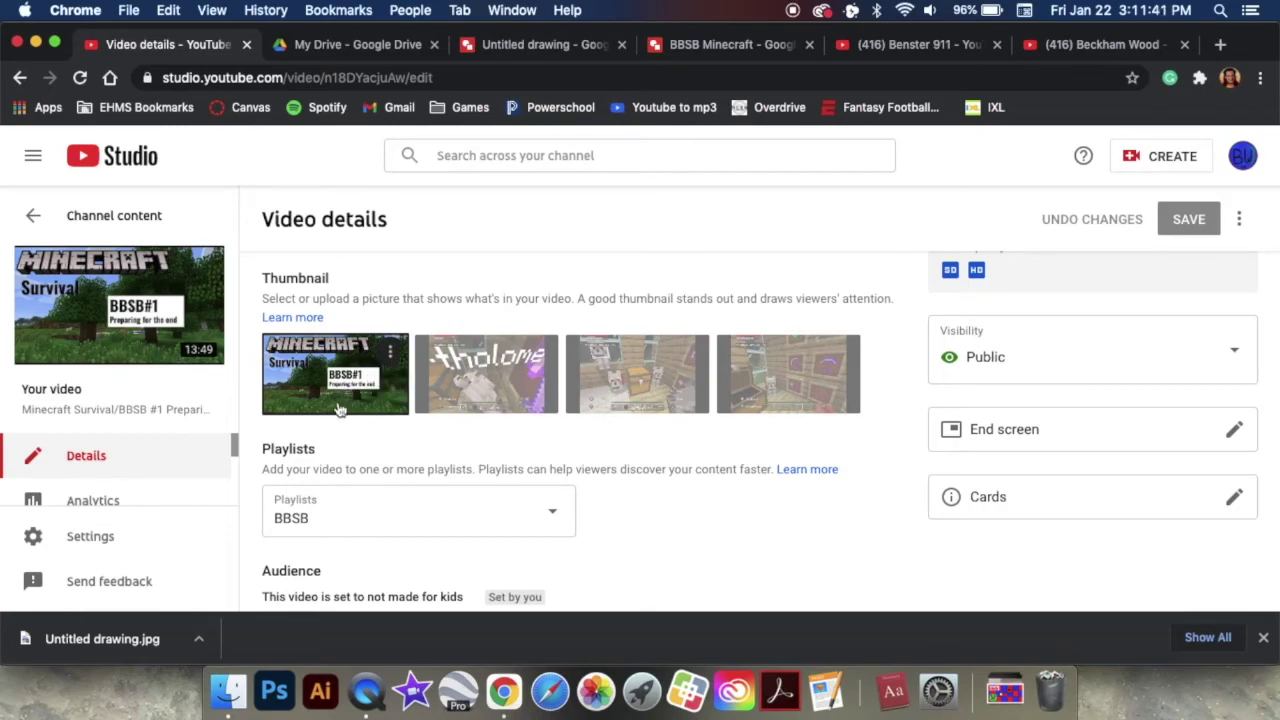
{"action": "left_click", "coordinate": [95, 646]}
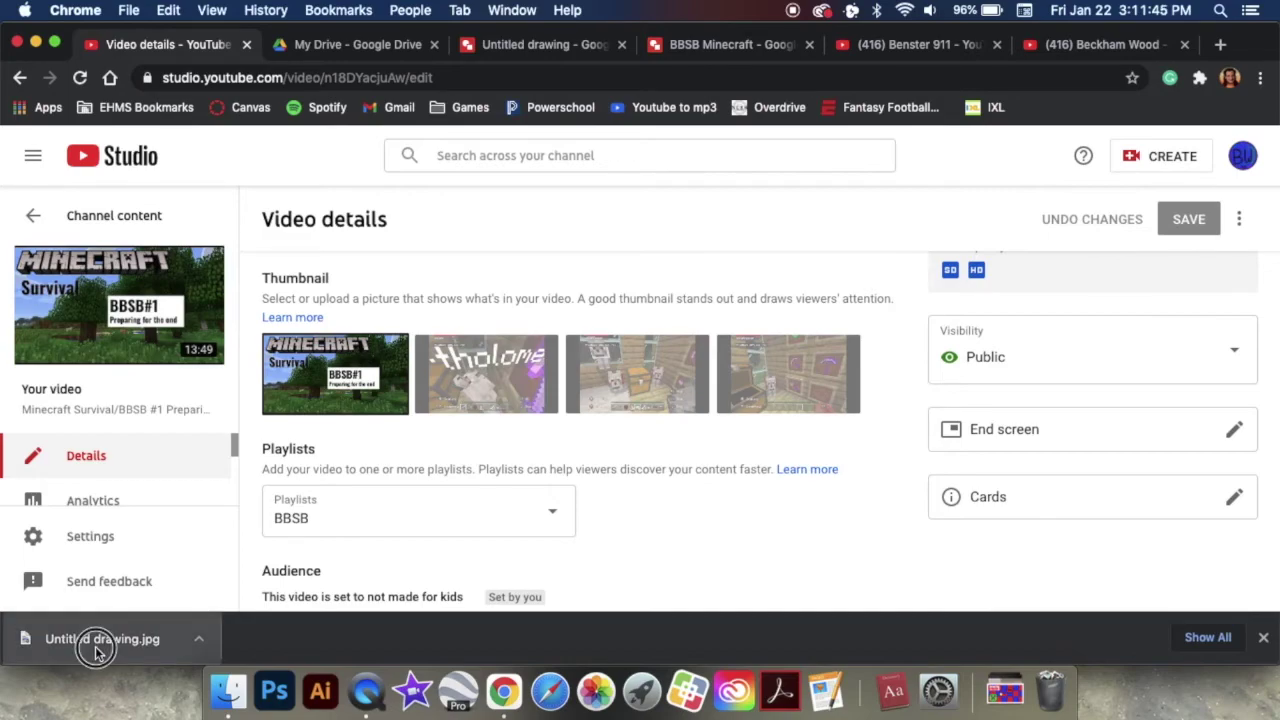
Step: Try Untitled drawing.jpg as the video's thumbnail, then discard the change and return to the dashboard
{"action": "left_click_drag", "start_coordinate": [95, 646], "coordinate": [343, 388]}
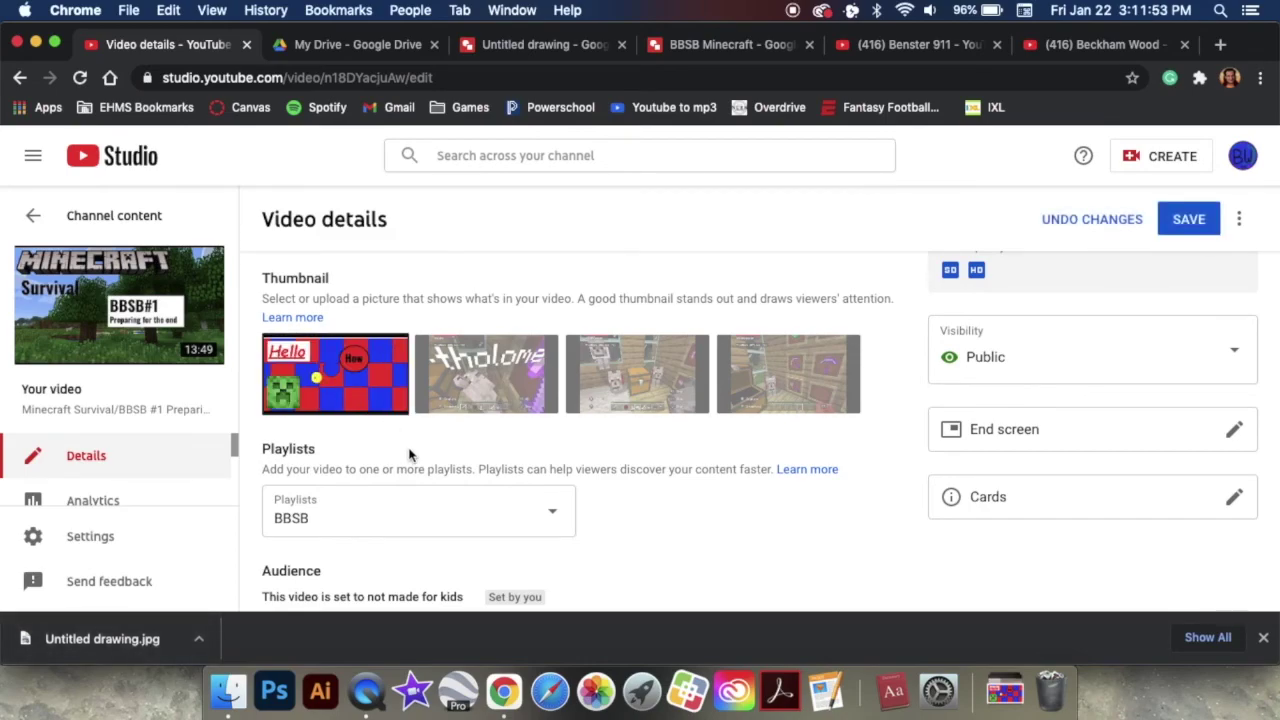
{"action": "scroll", "coordinate": [408, 455], "scroll_direction": "up", "scroll_amount": 5}
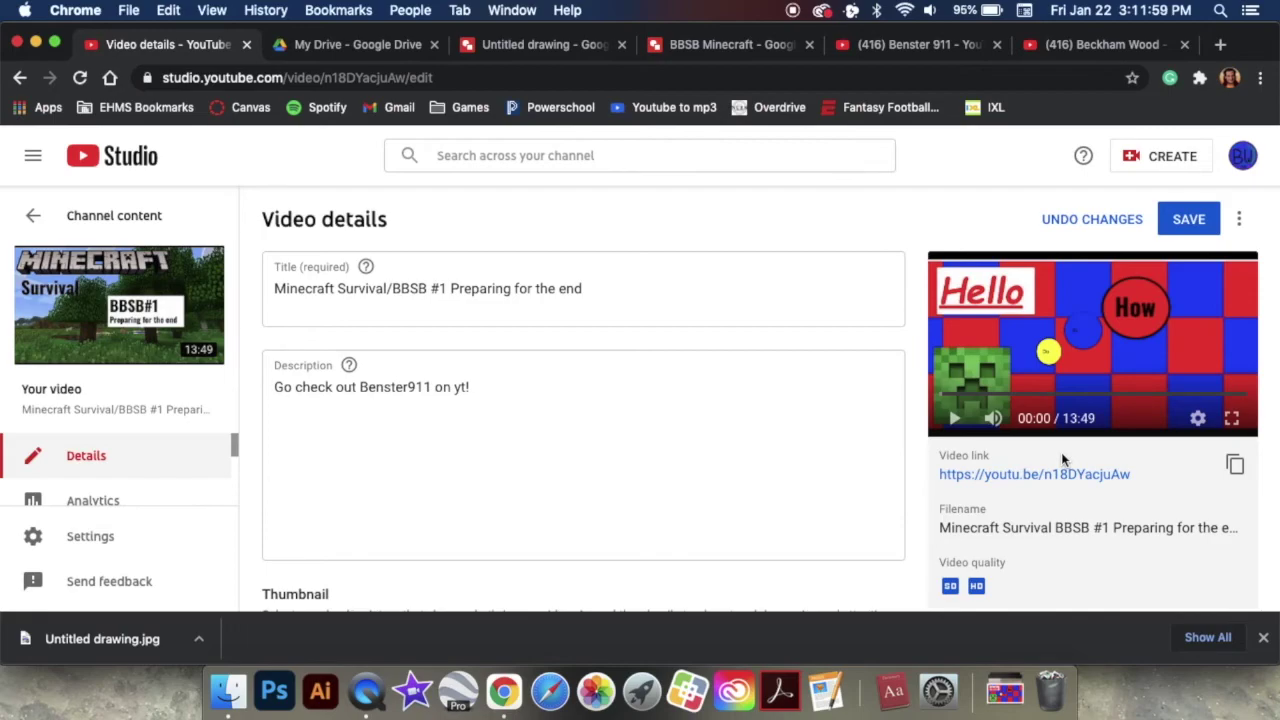
{"action": "scroll", "coordinate": [820, 585], "scroll_direction": "down", "scroll_amount": 4}
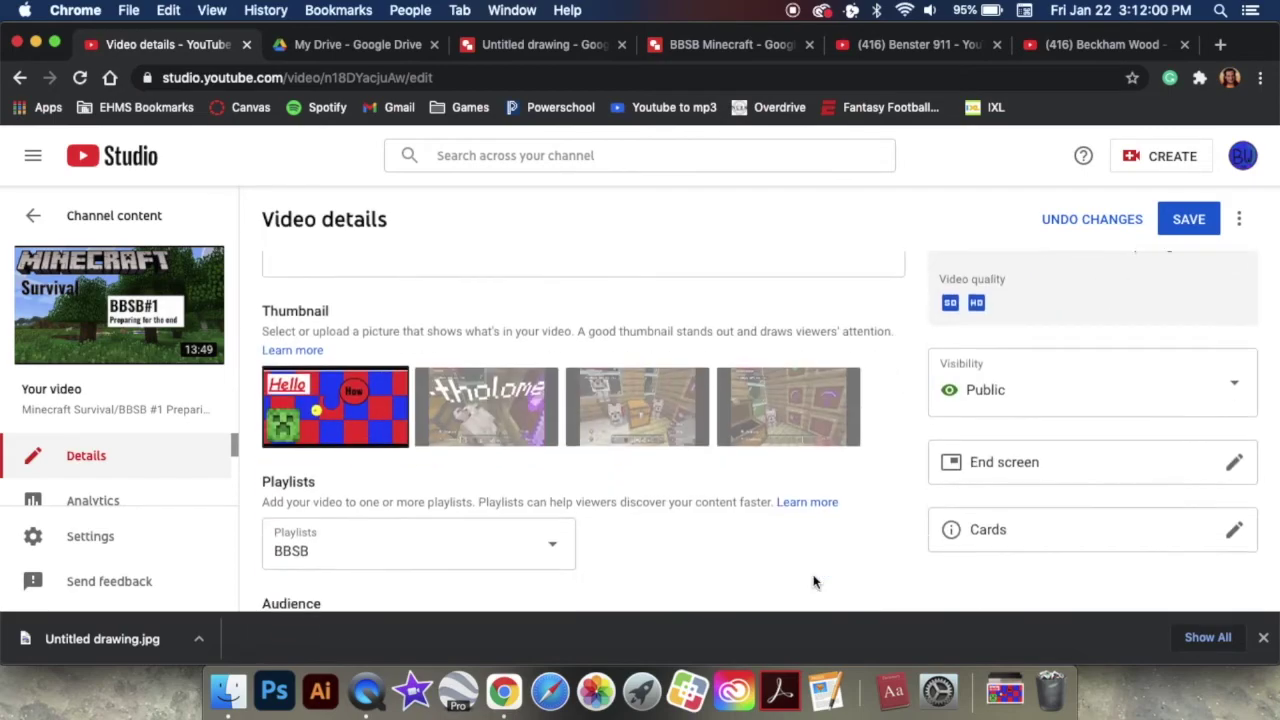
{"action": "left_click", "coordinate": [393, 380]}
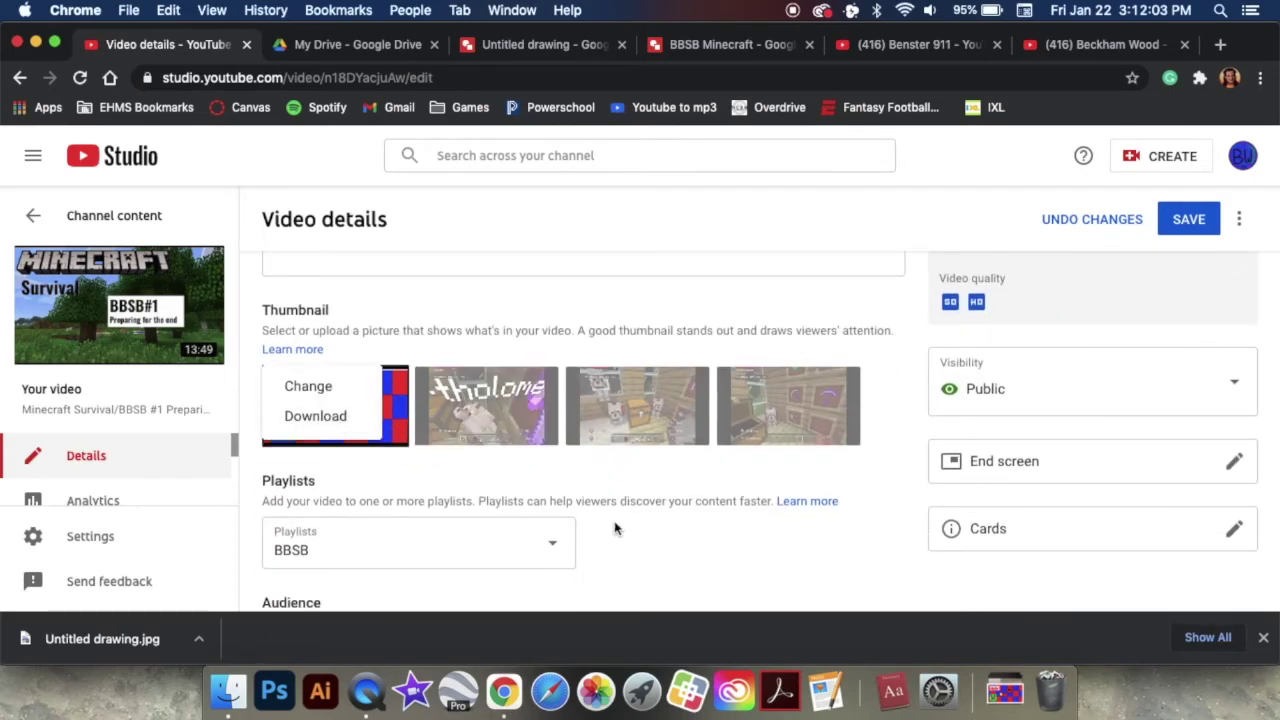
{"action": "left_click", "coordinate": [110, 158]}
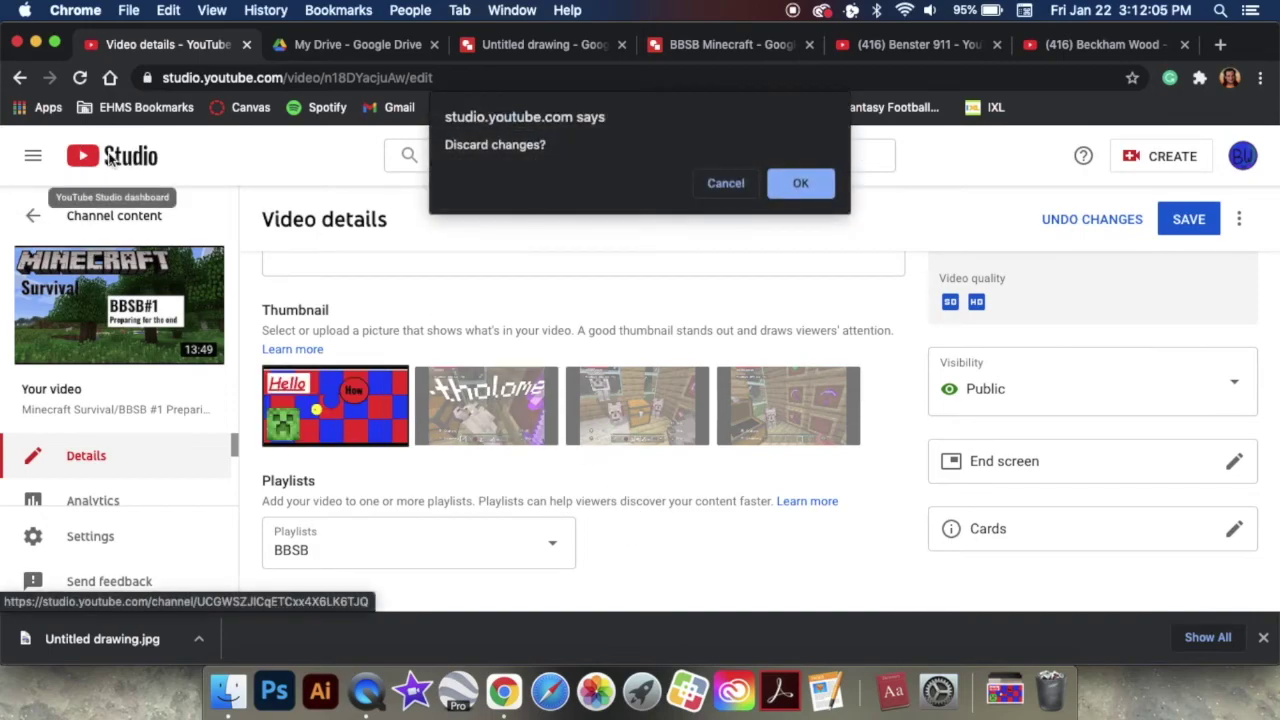
{"action": "left_click", "coordinate": [798, 190]}
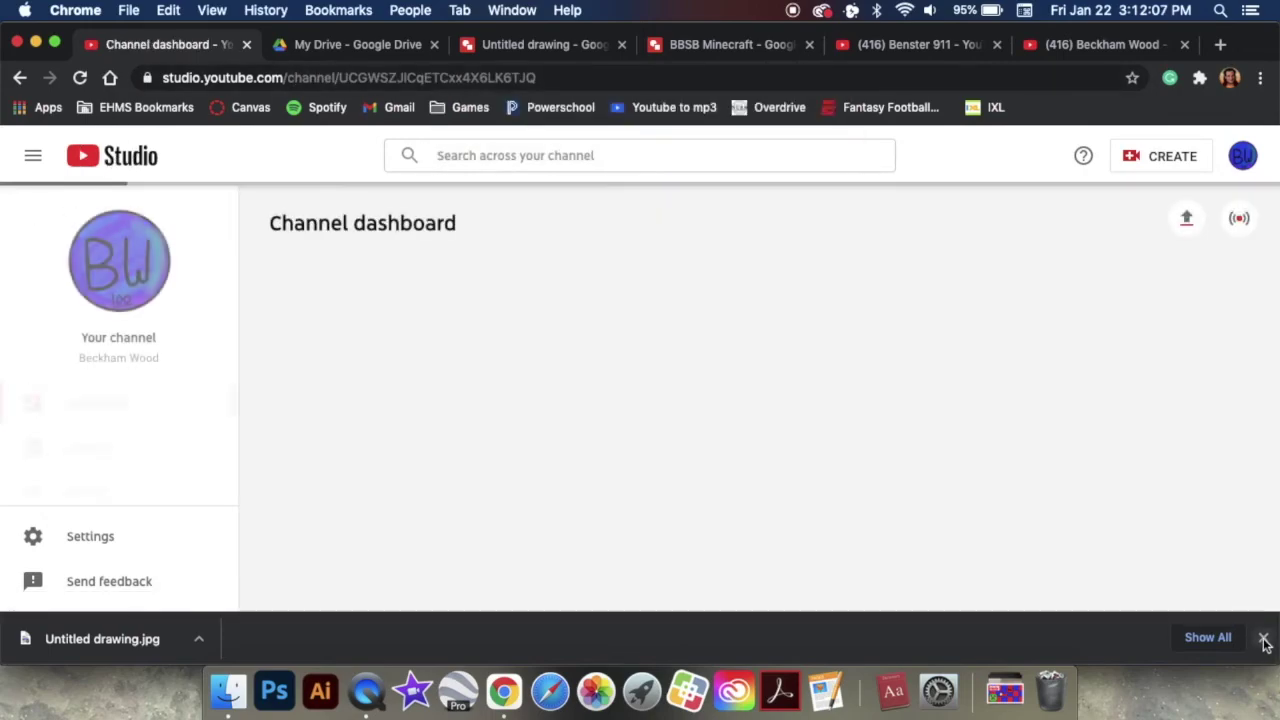
Step: Close the downloads bar and the Untitled drawing tab
{"action": "left_click", "coordinate": [1264, 640]}
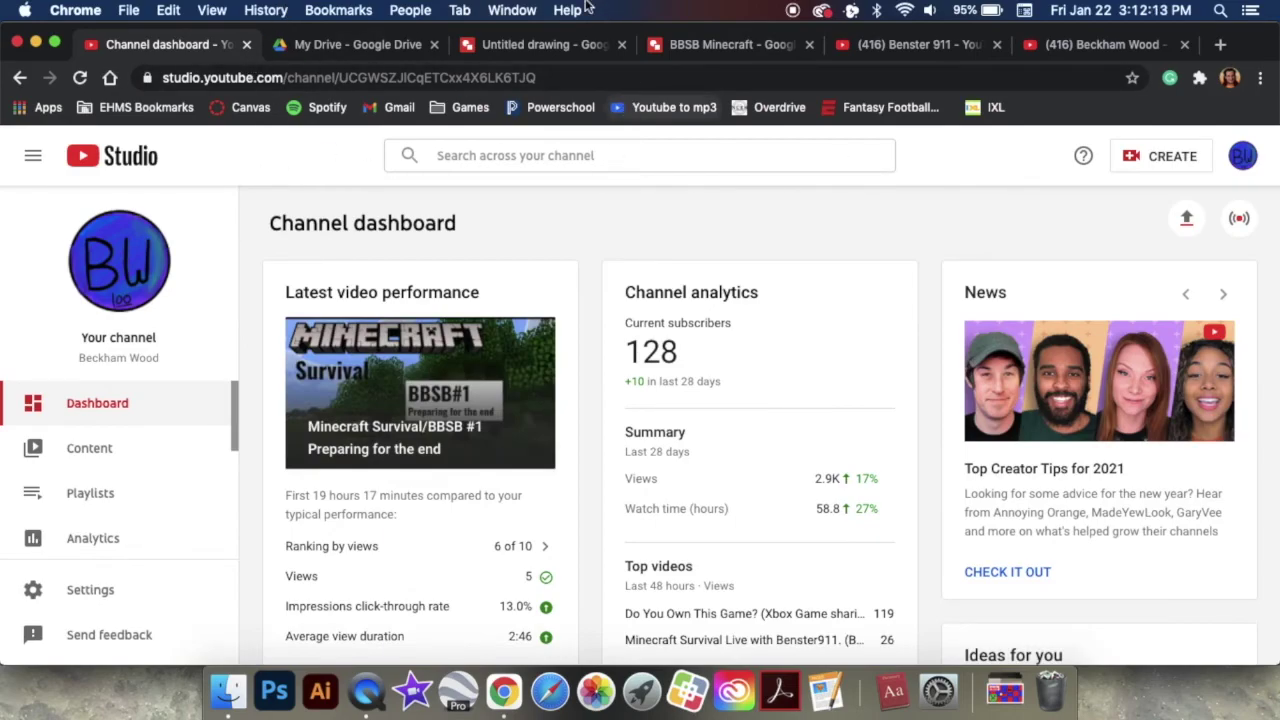
{"action": "left_click", "coordinate": [565, 50]}
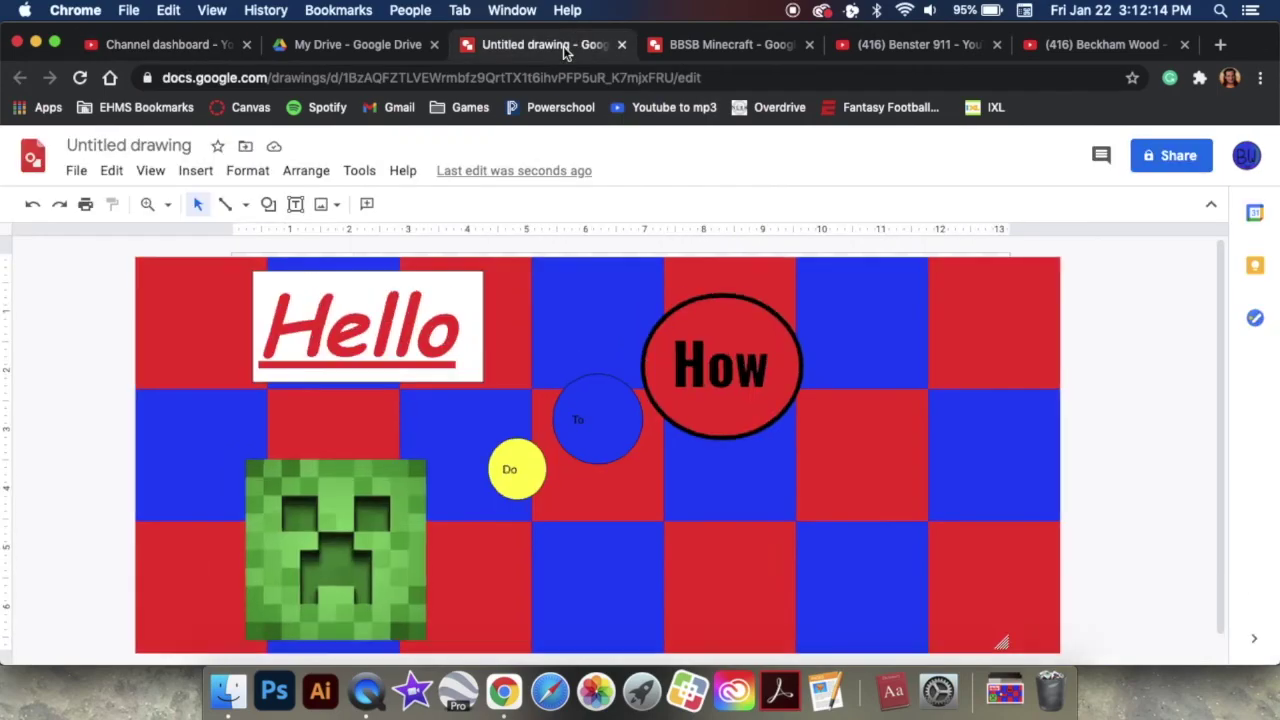
{"action": "left_click", "coordinate": [621, 44]}
Step: Browse the channel's uploaded videos in Content, return to Dashboard, then view the public YouTube channel page
{"action": "left_click", "coordinate": [173, 46]}
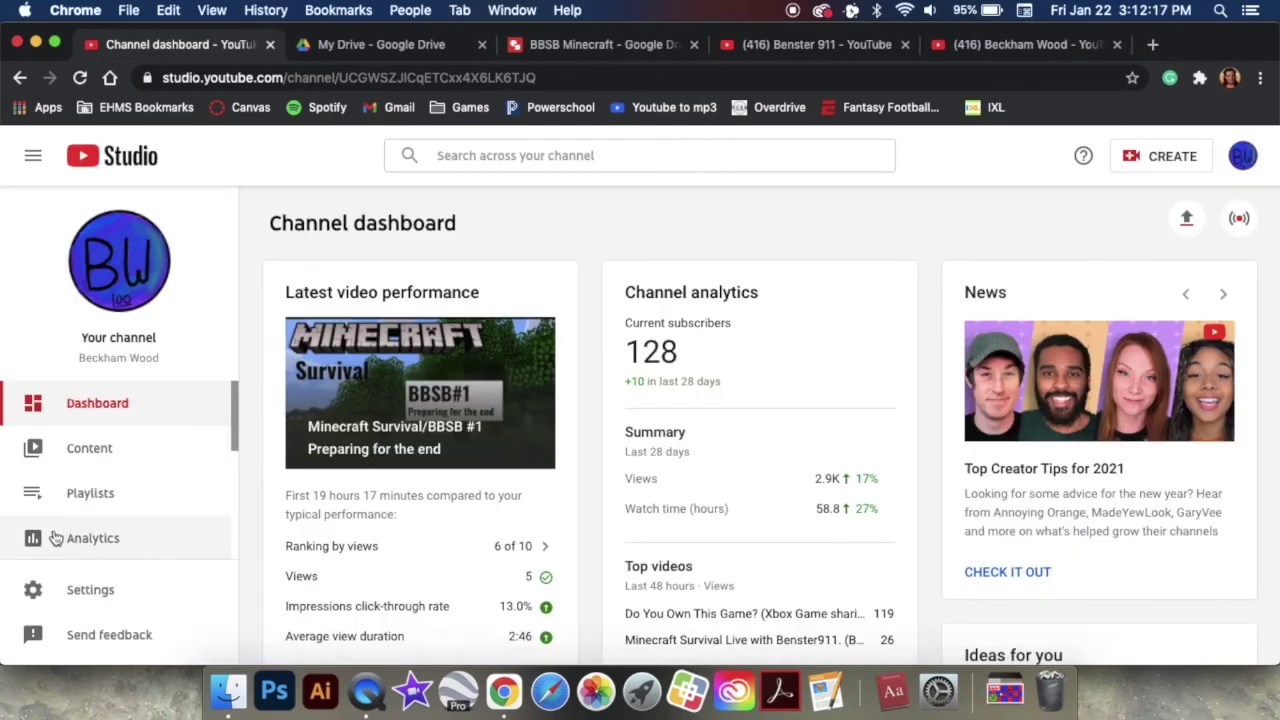
{"action": "left_click", "coordinate": [95, 452]}
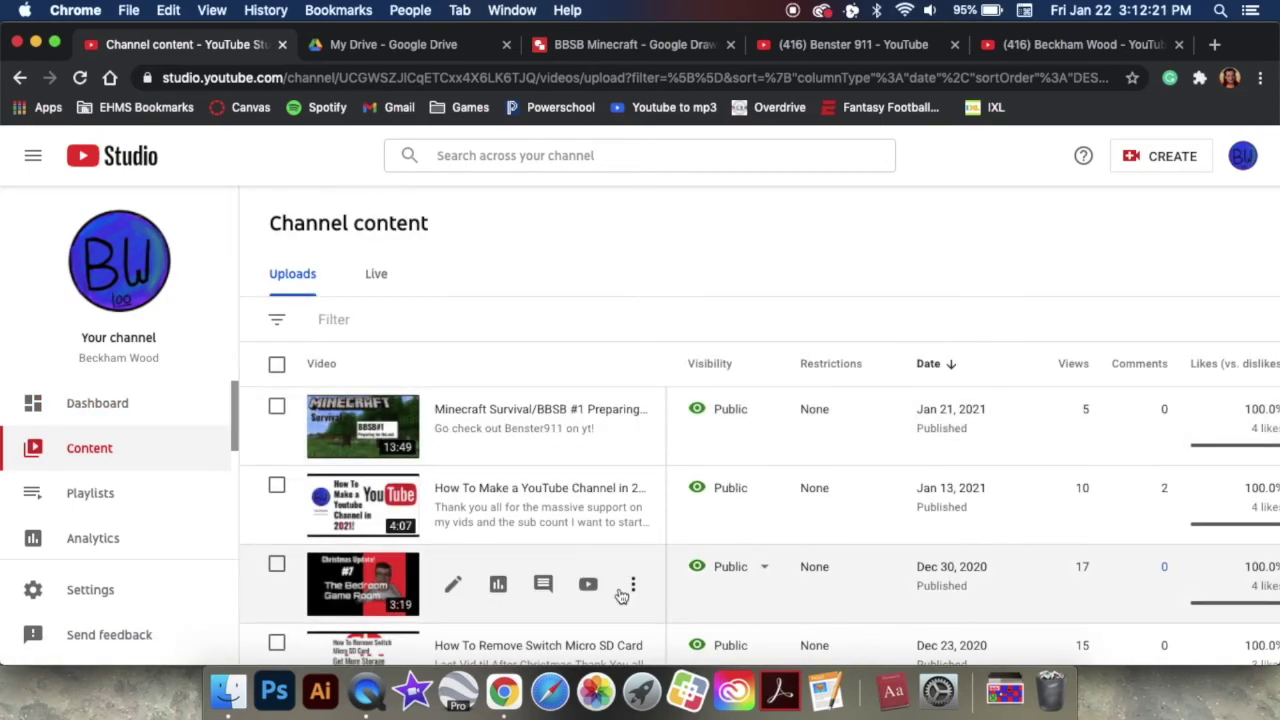
{"action": "scroll", "coordinate": [620, 595], "scroll_direction": "down", "scroll_amount": 10}
{"action": "scroll", "coordinate": [620, 596], "scroll_direction": "down", "scroll_amount": 6}
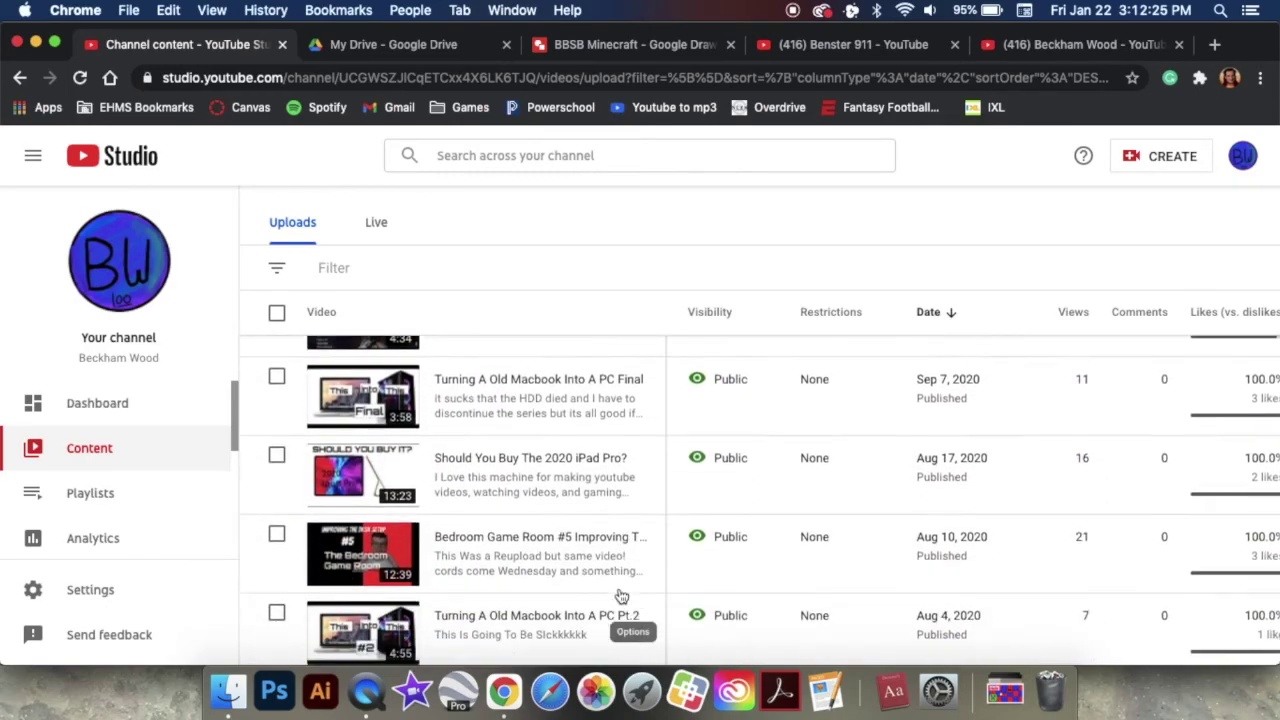
{"action": "scroll", "coordinate": [620, 596], "scroll_direction": "down", "scroll_amount": 15}
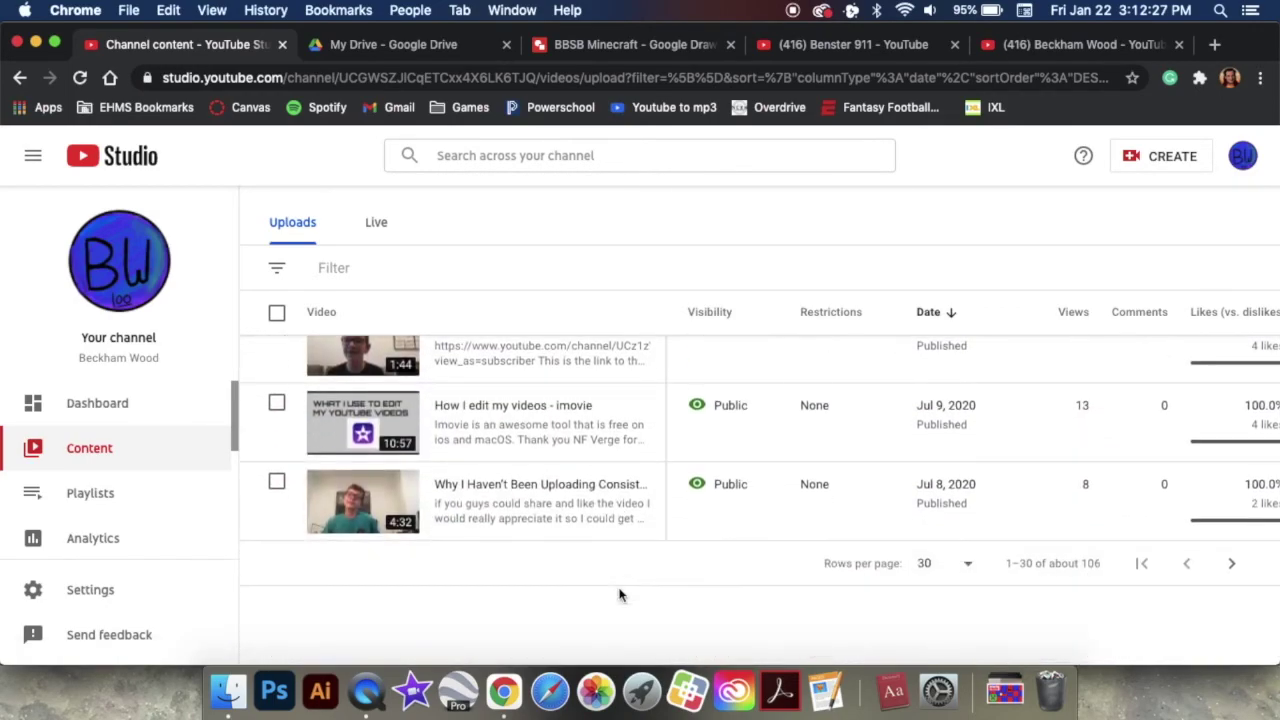
{"action": "scroll", "coordinate": [620, 596], "scroll_direction": "up", "scroll_amount": 20}
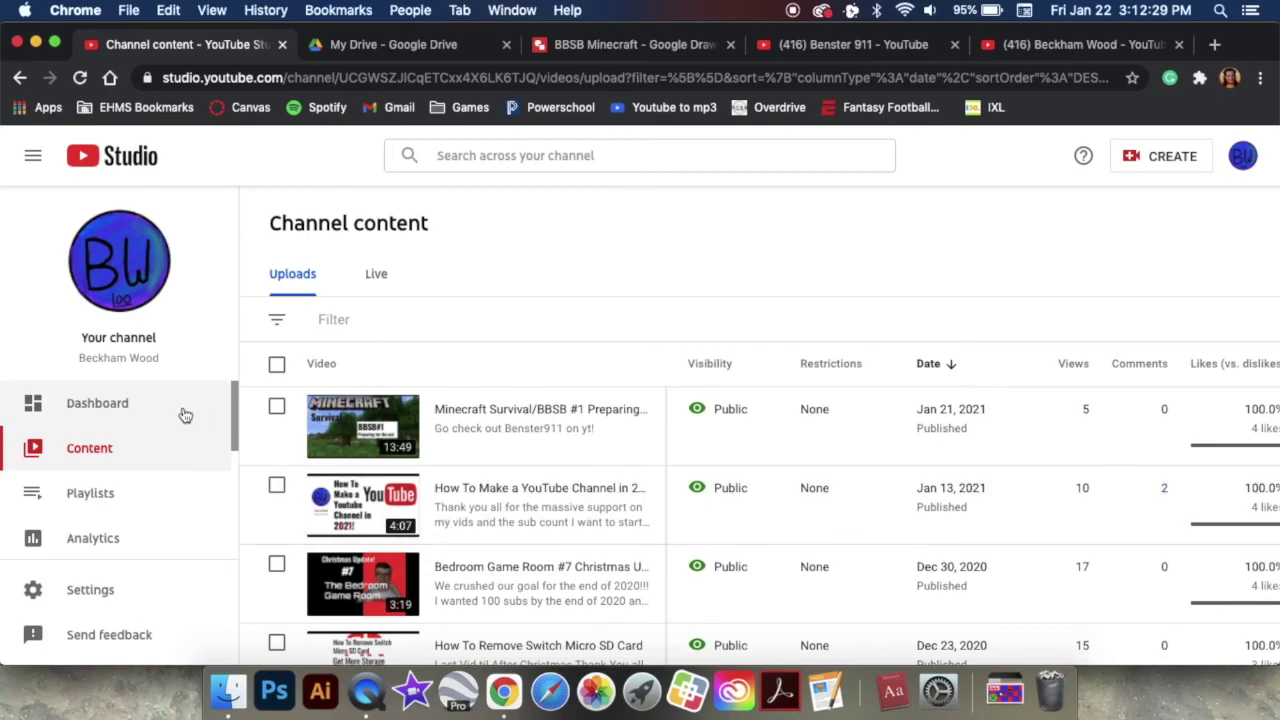
{"action": "left_click", "coordinate": [182, 414]}
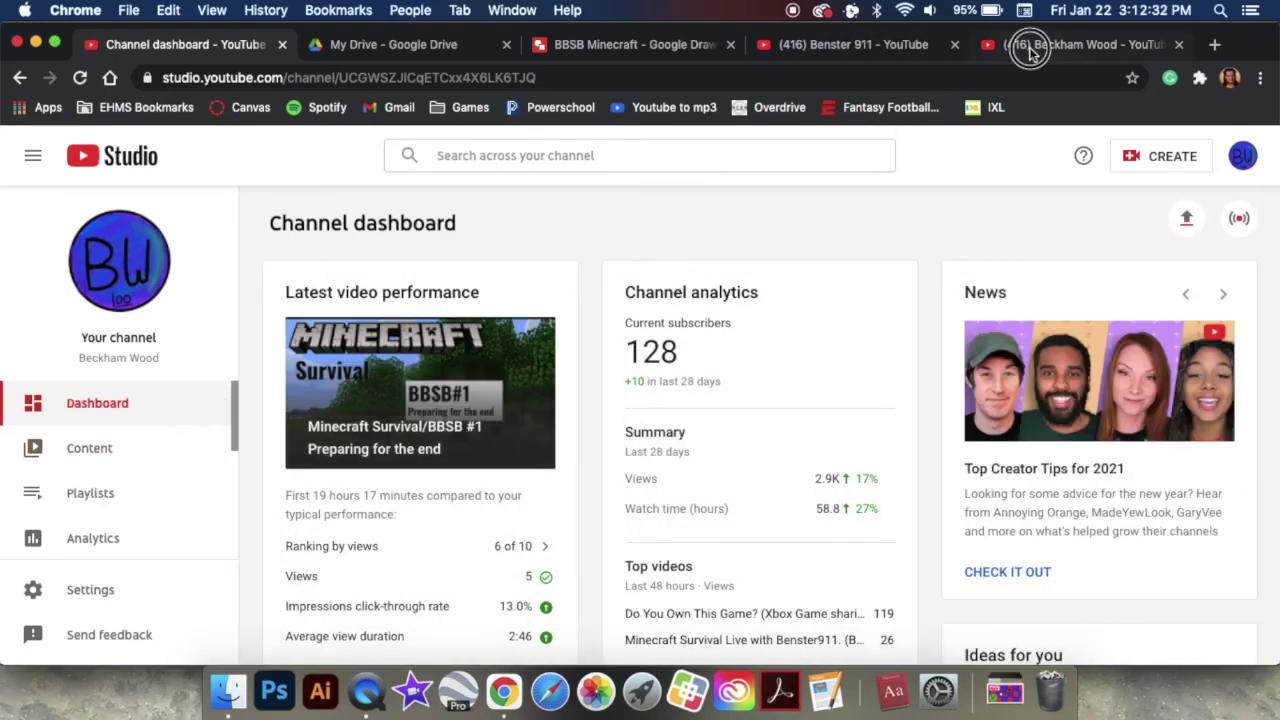
{"action": "left_click", "coordinate": [1021, 49]}
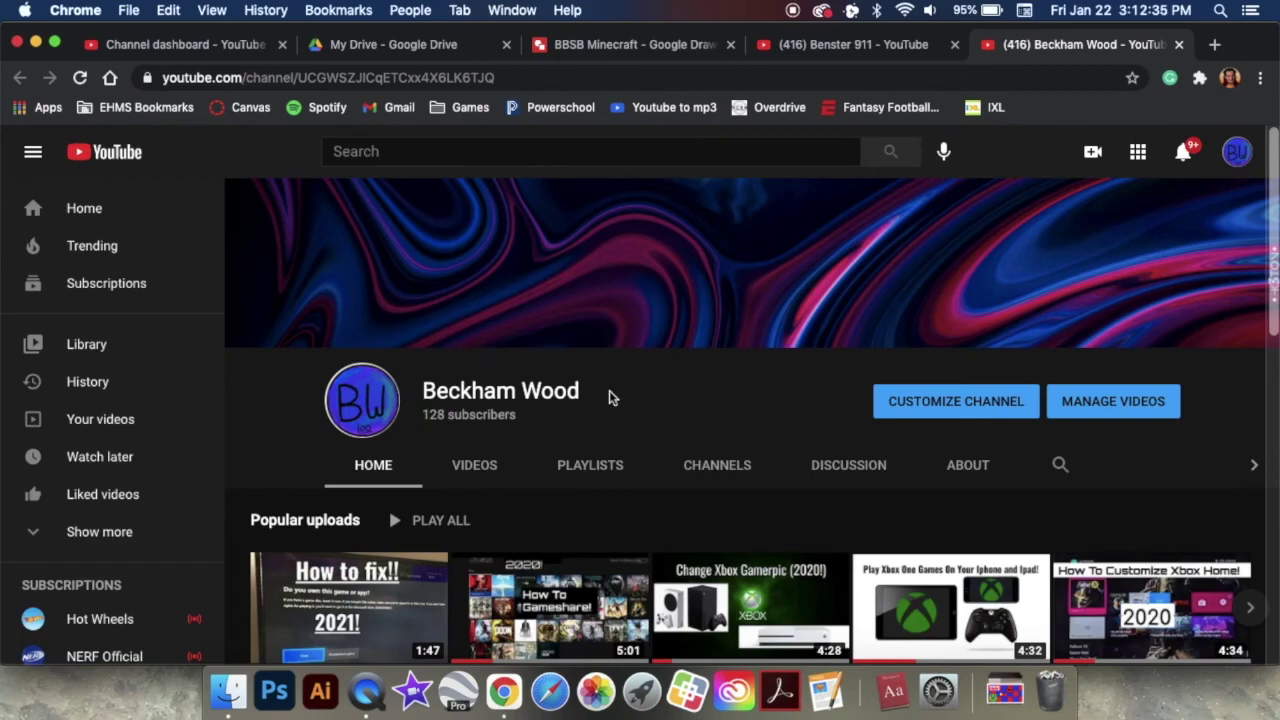
{"action": "left_click", "coordinate": [851, 47]}
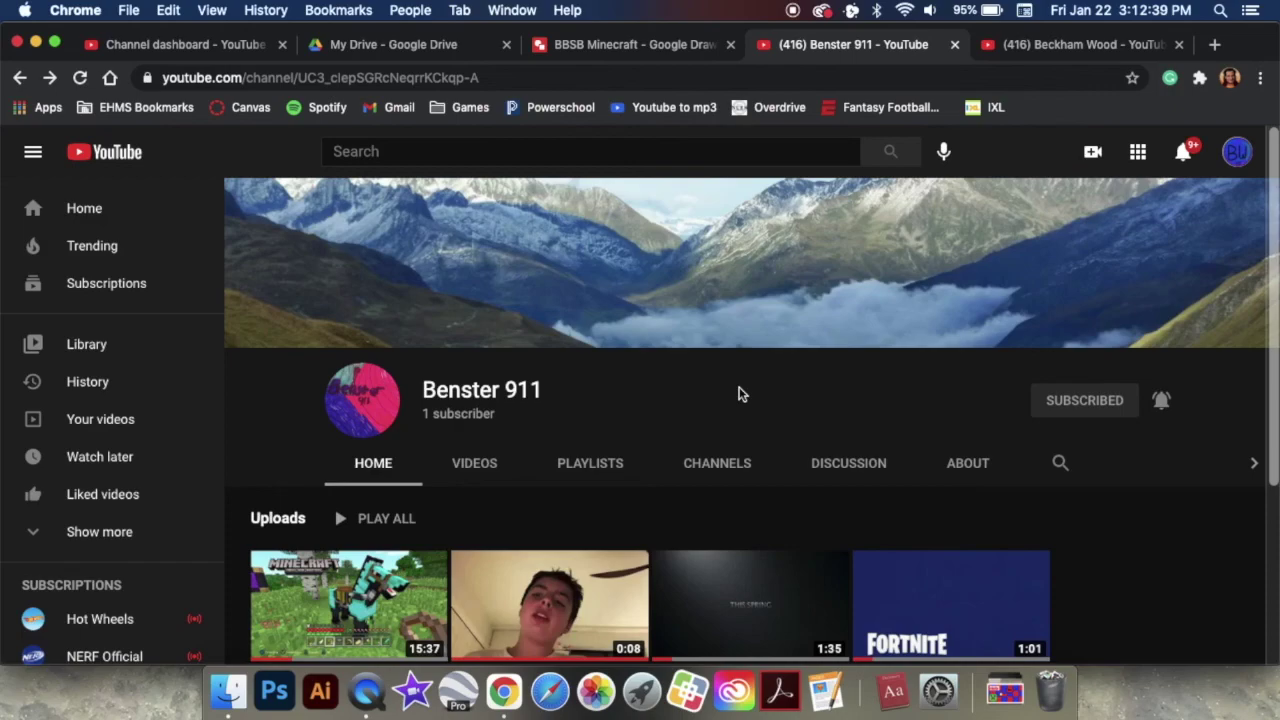
{"action": "scroll", "coordinate": [738, 394], "scroll_direction": "down", "scroll_amount": 3}
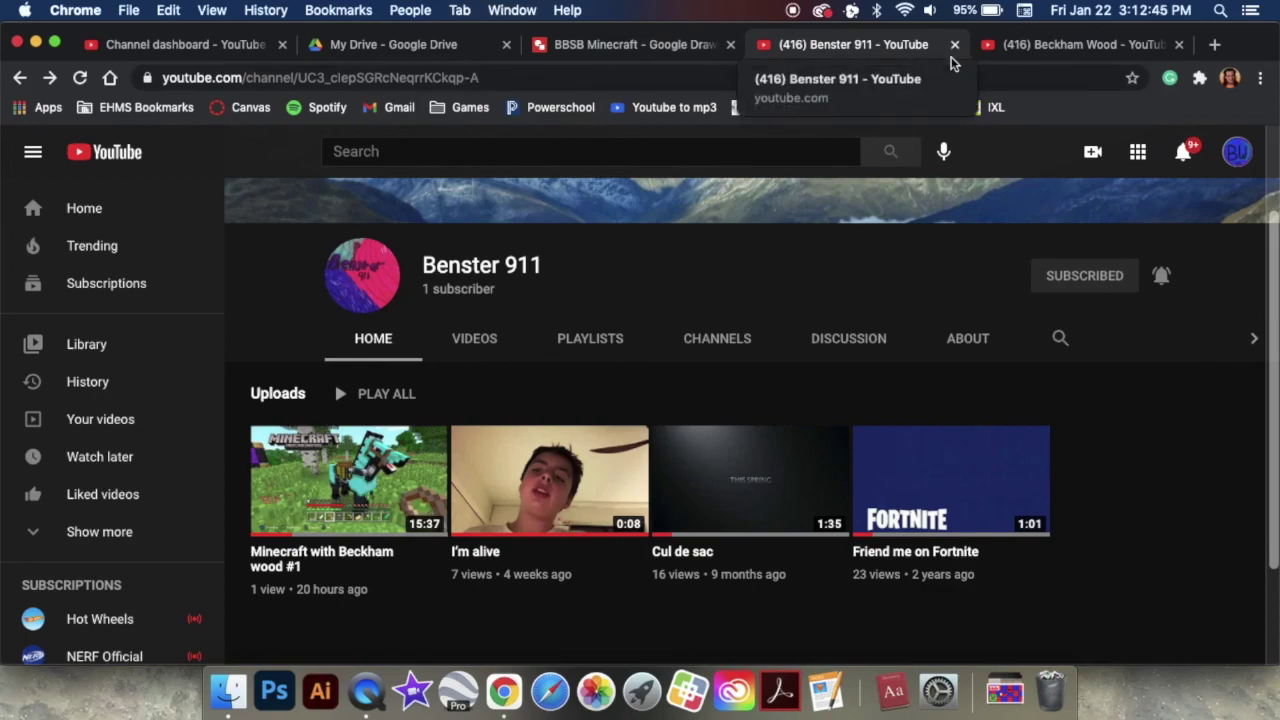
{"action": "left_click", "coordinate": [1083, 47]}
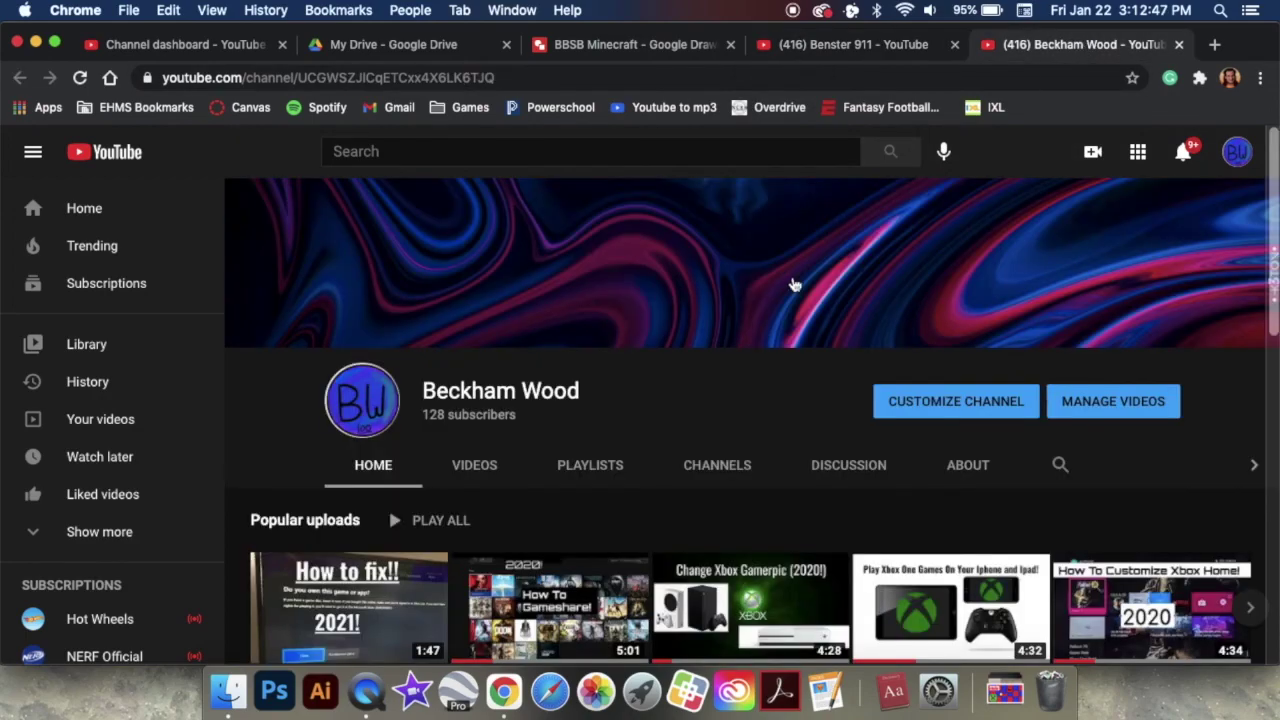